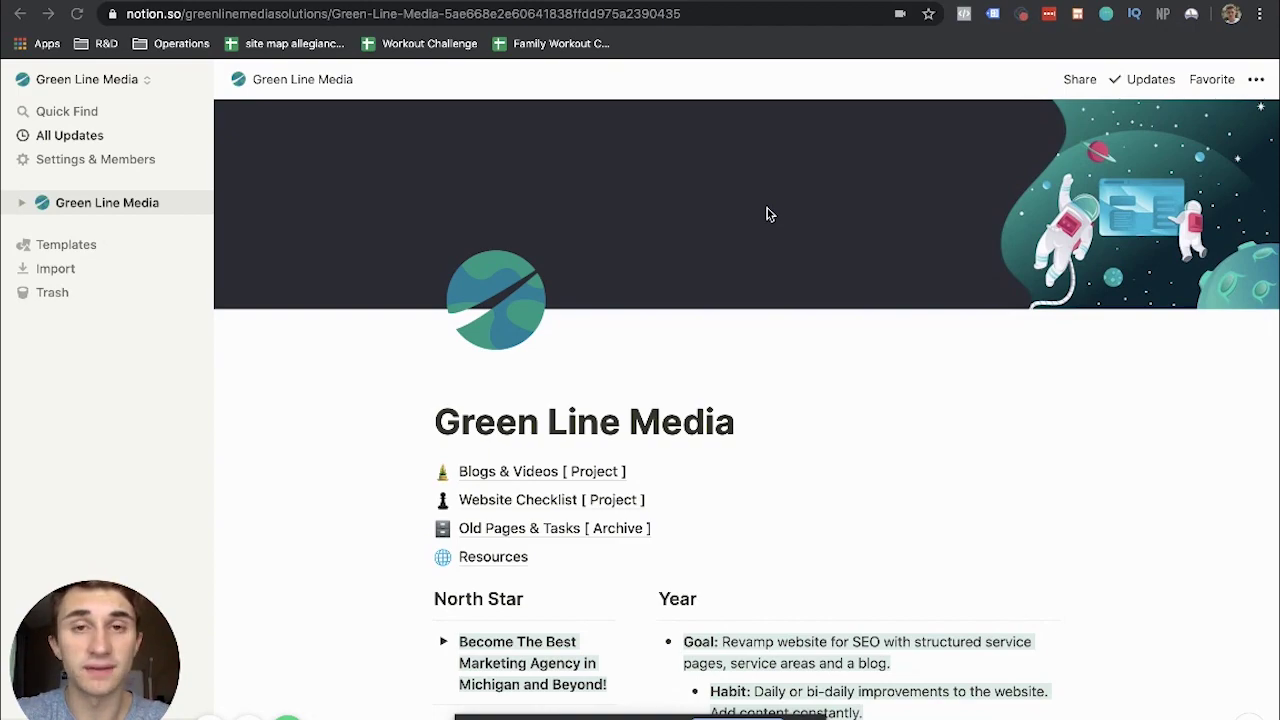
- Scroll down past the cover to the North Star and Year goals and the Mon–Fri to-do columns
scroll(767, 214, down, 5)
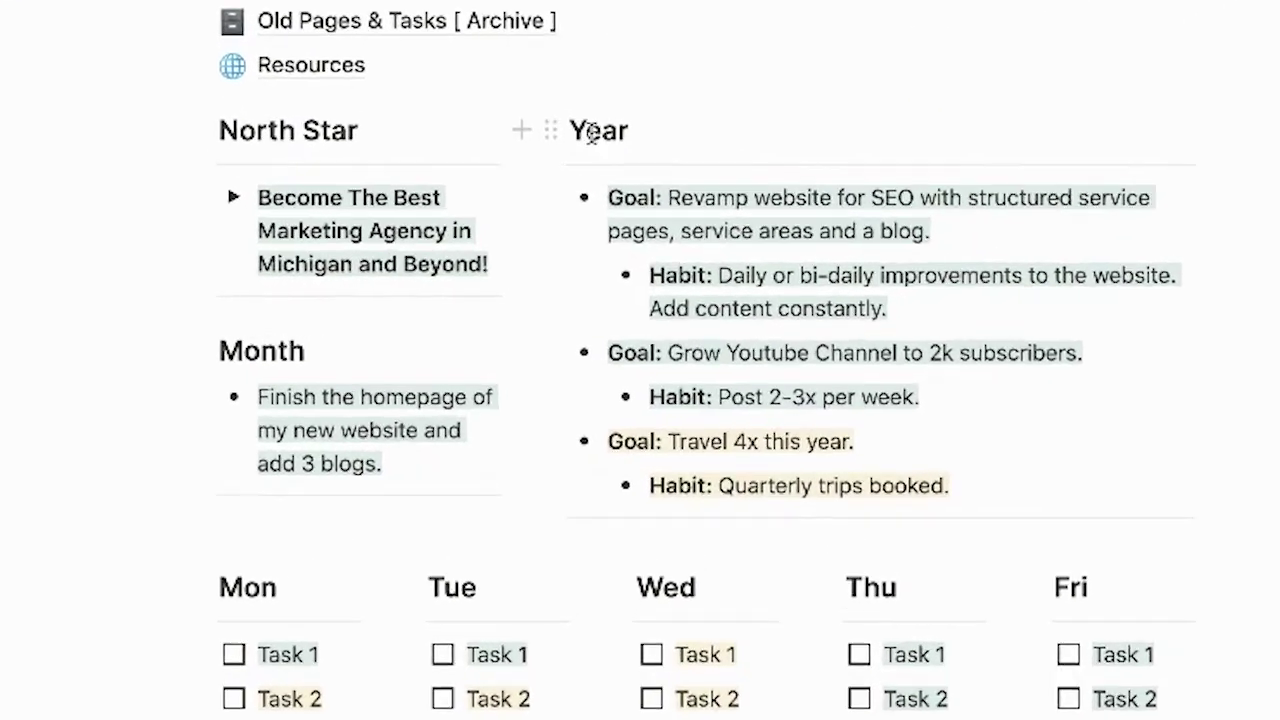
scroll(572, 330, up, 2)
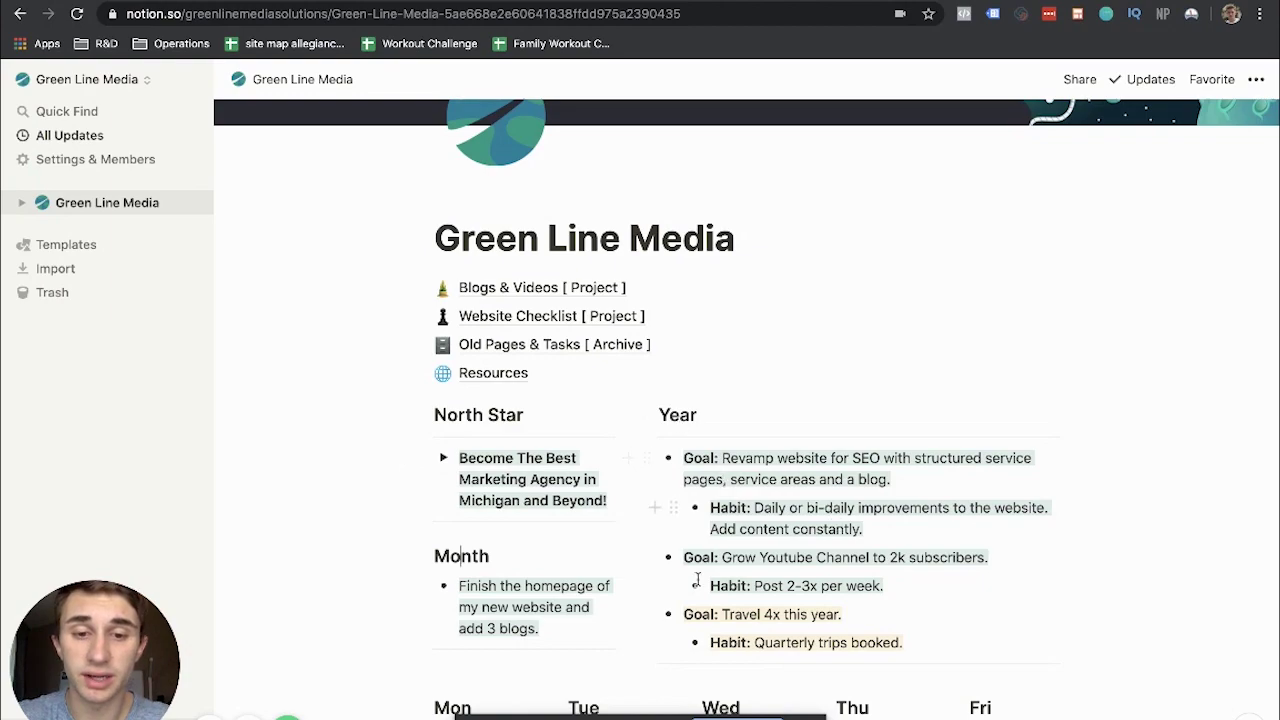
scroll(543, 617, down, 2)
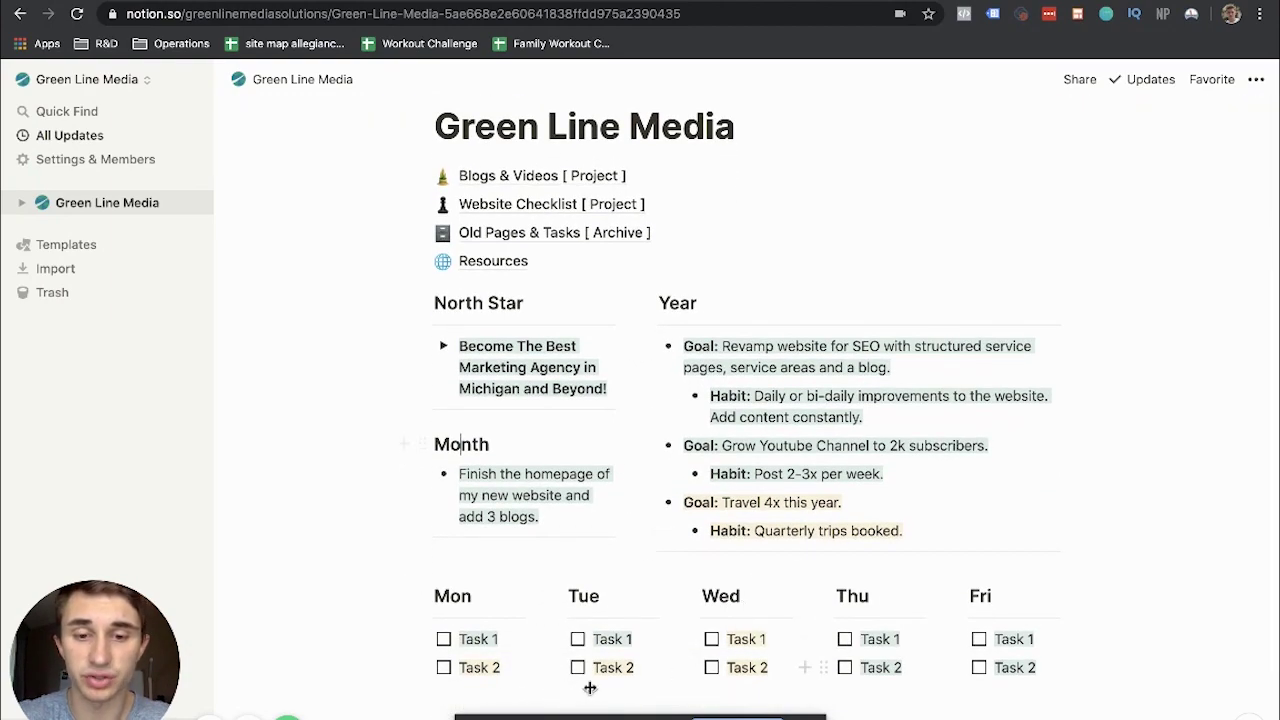
scroll(663, 700, down, 3)
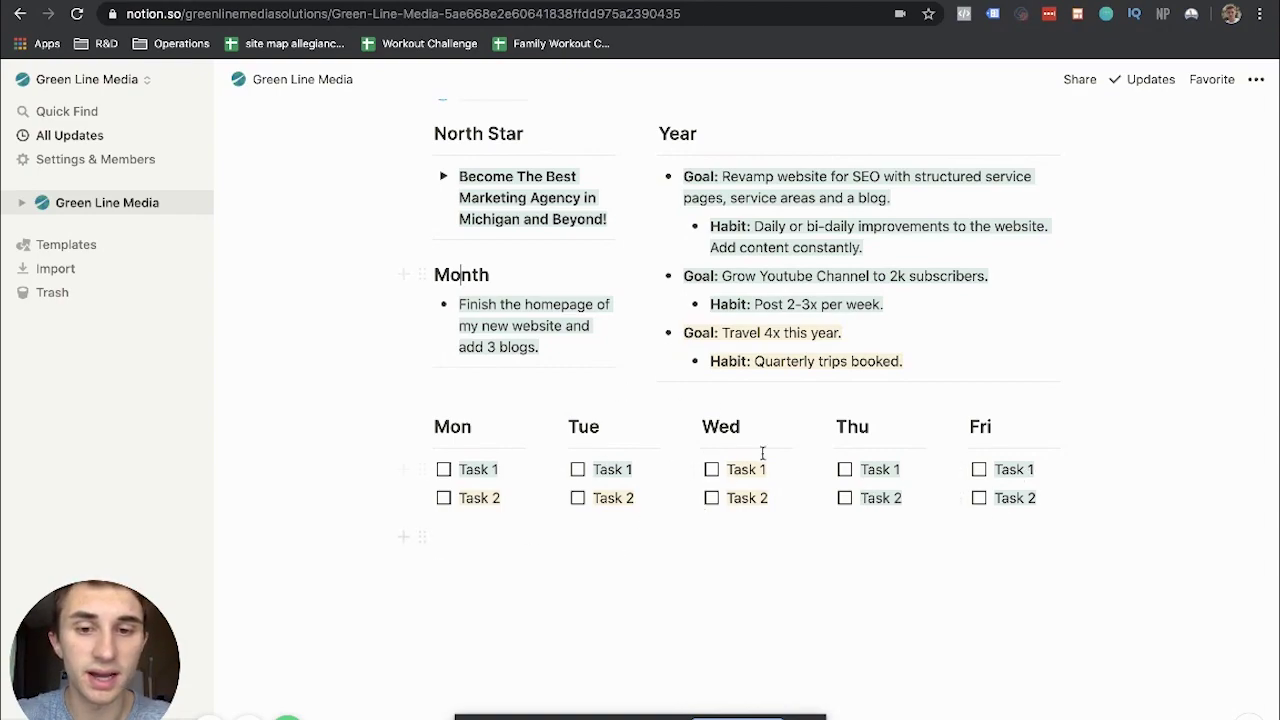
- Add a third Monday to-do under Task 2 reading 'Film video about notion homepage'
click(501, 498)
key(Return)
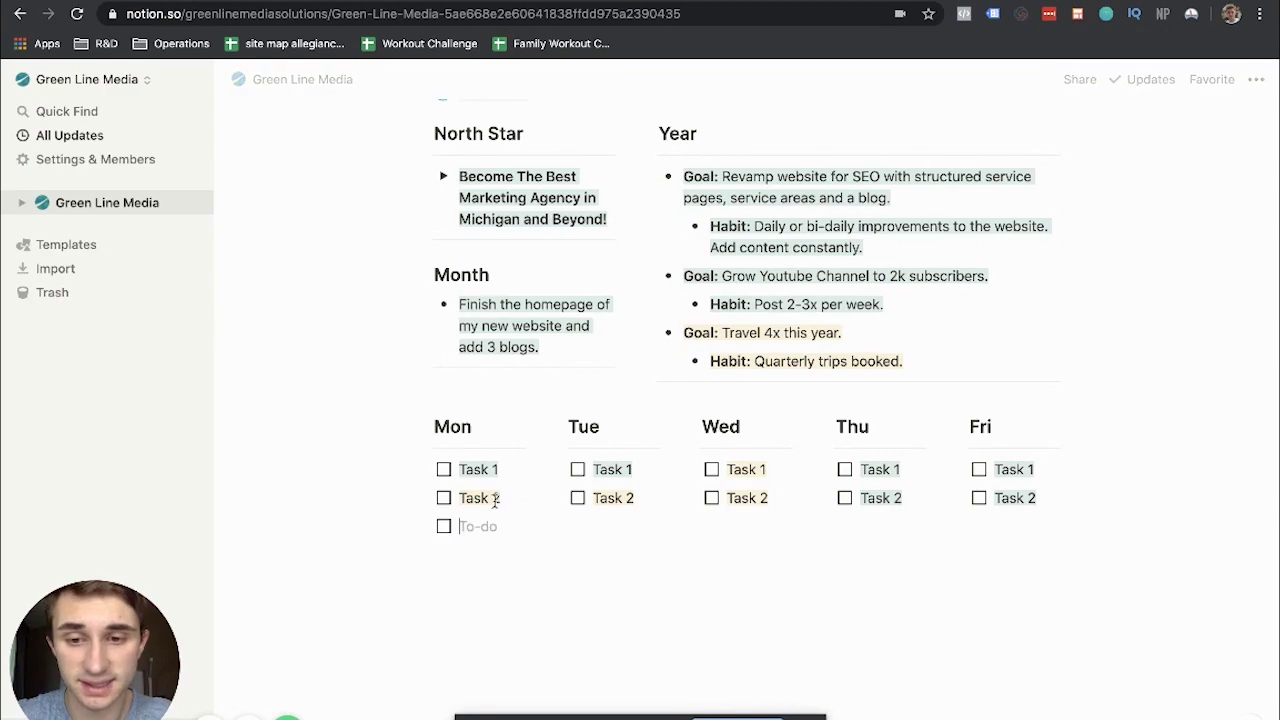
click(444, 470)
click(445, 471)
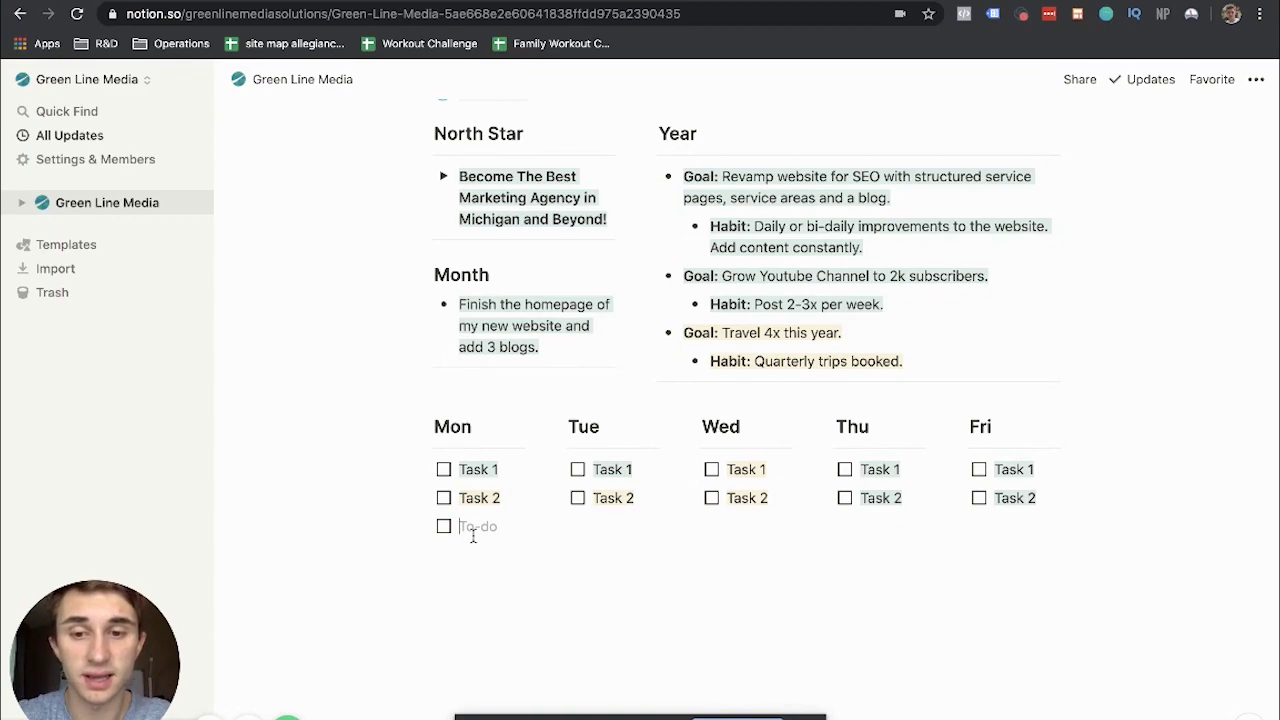
text(Film video)
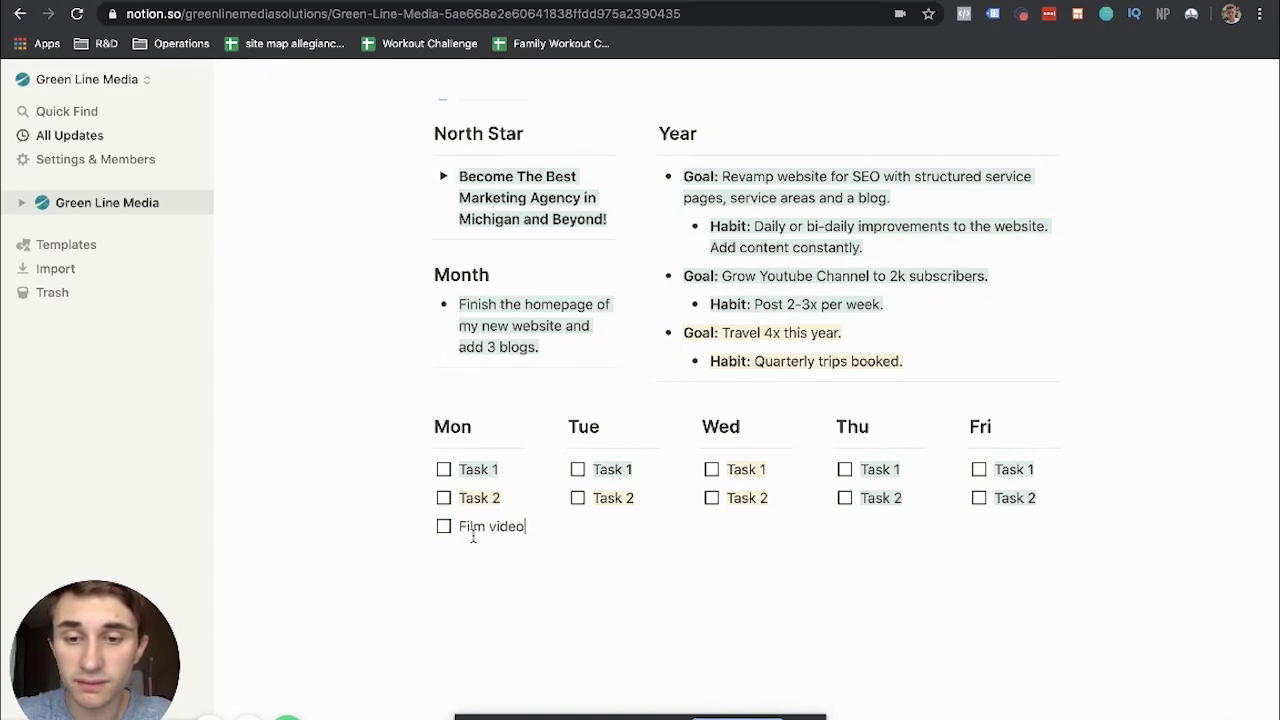
text( about notion )
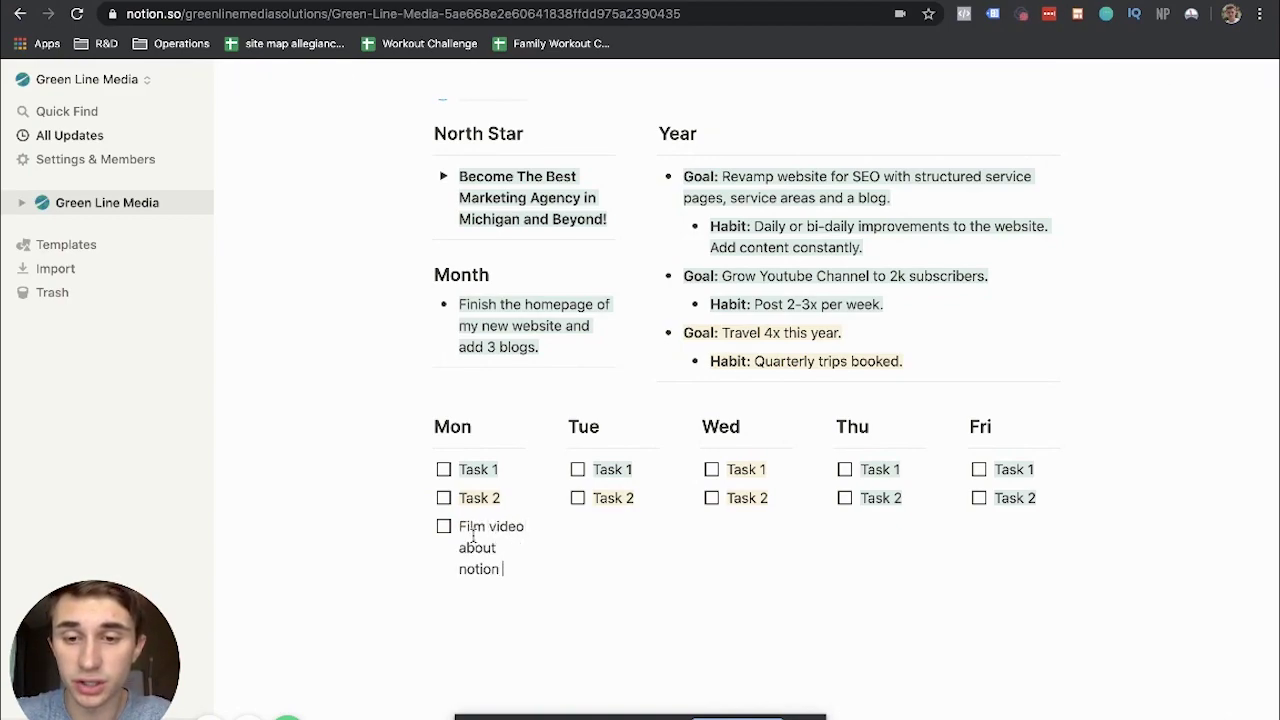
text(homepage)
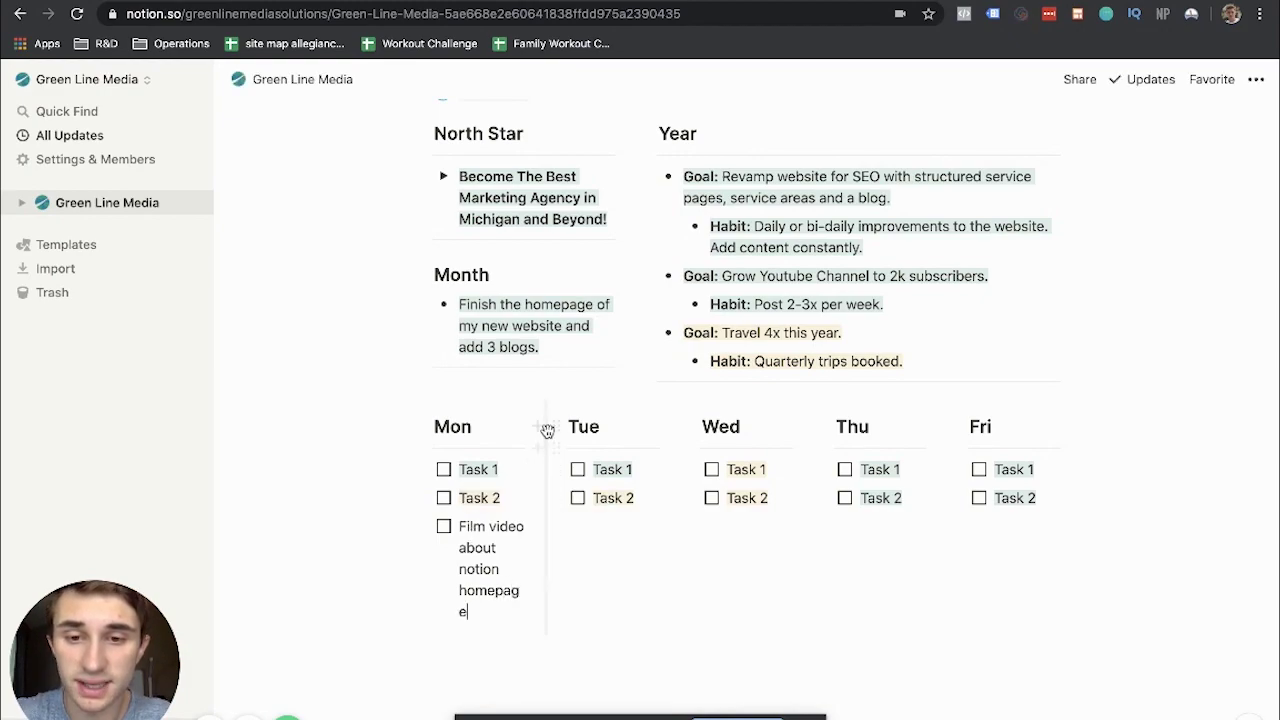
- Drag the Mon/Tue column divider to make the Monday column slightly wider
drag(564, 410, 604, 412)
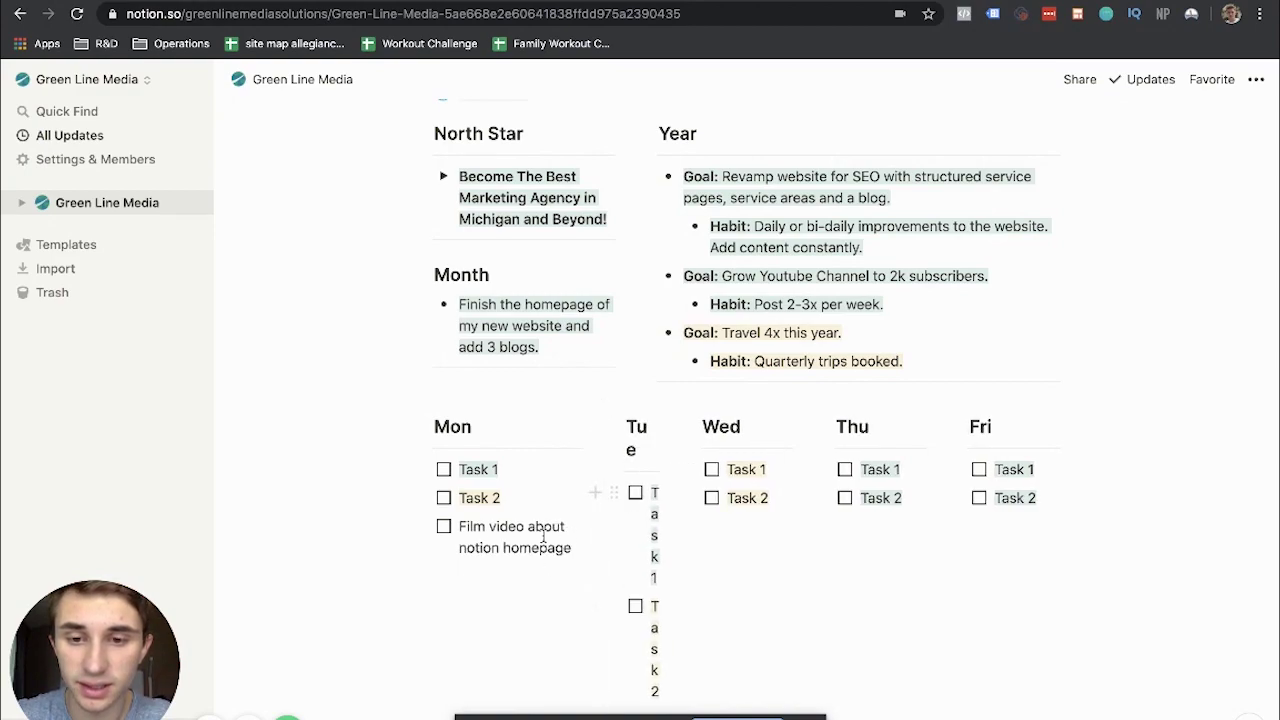
drag(594, 409, 555, 410)
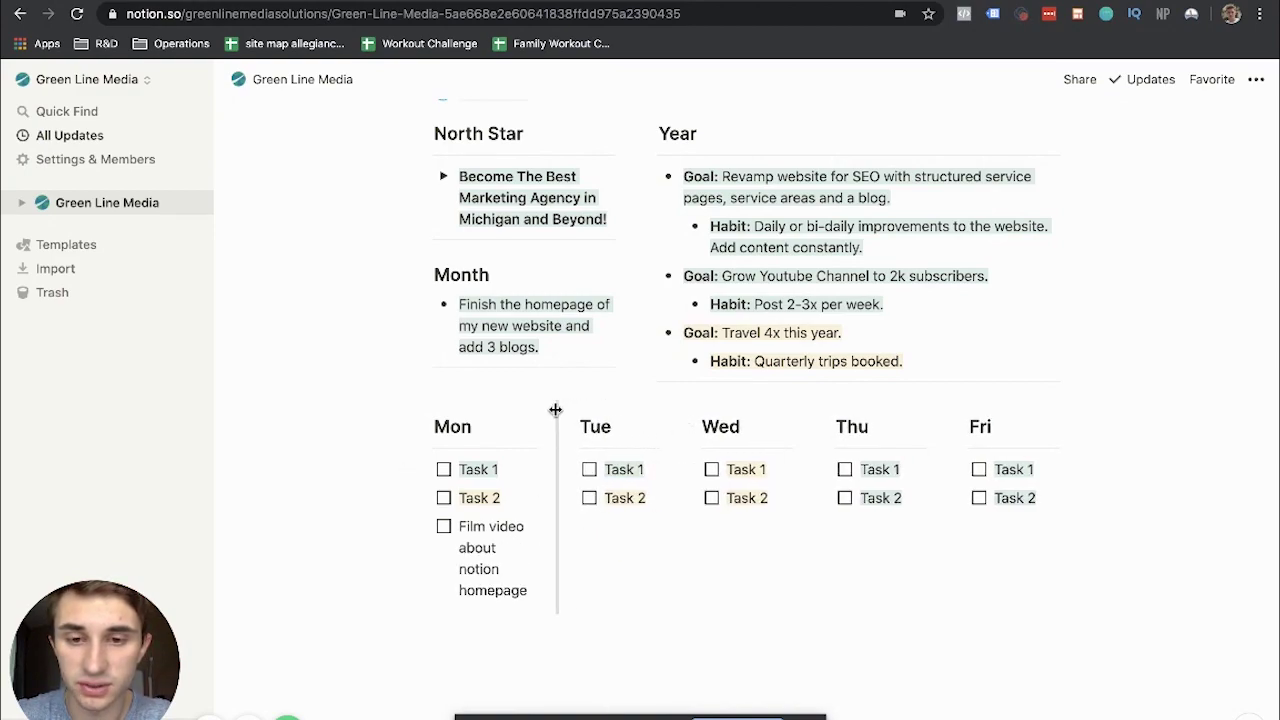
drag(528, 588, 464, 530)
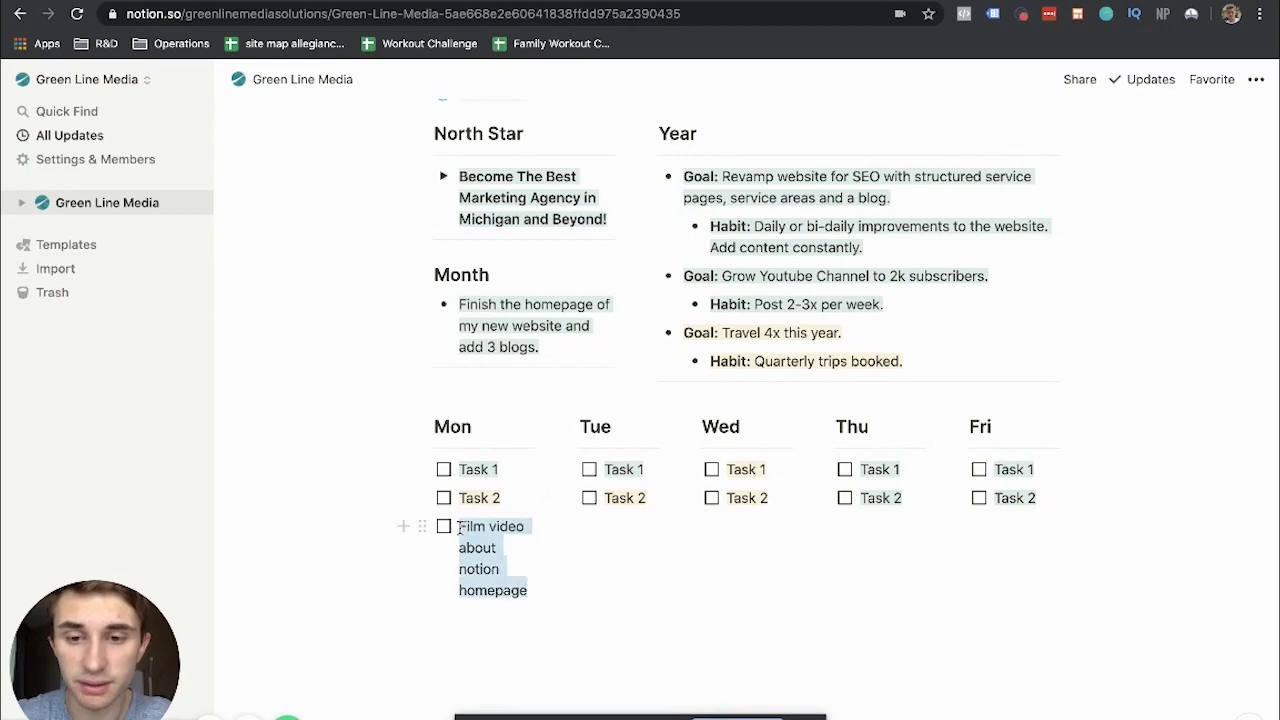
- Give the film-video task a green background and end it with a period
click(724, 492)
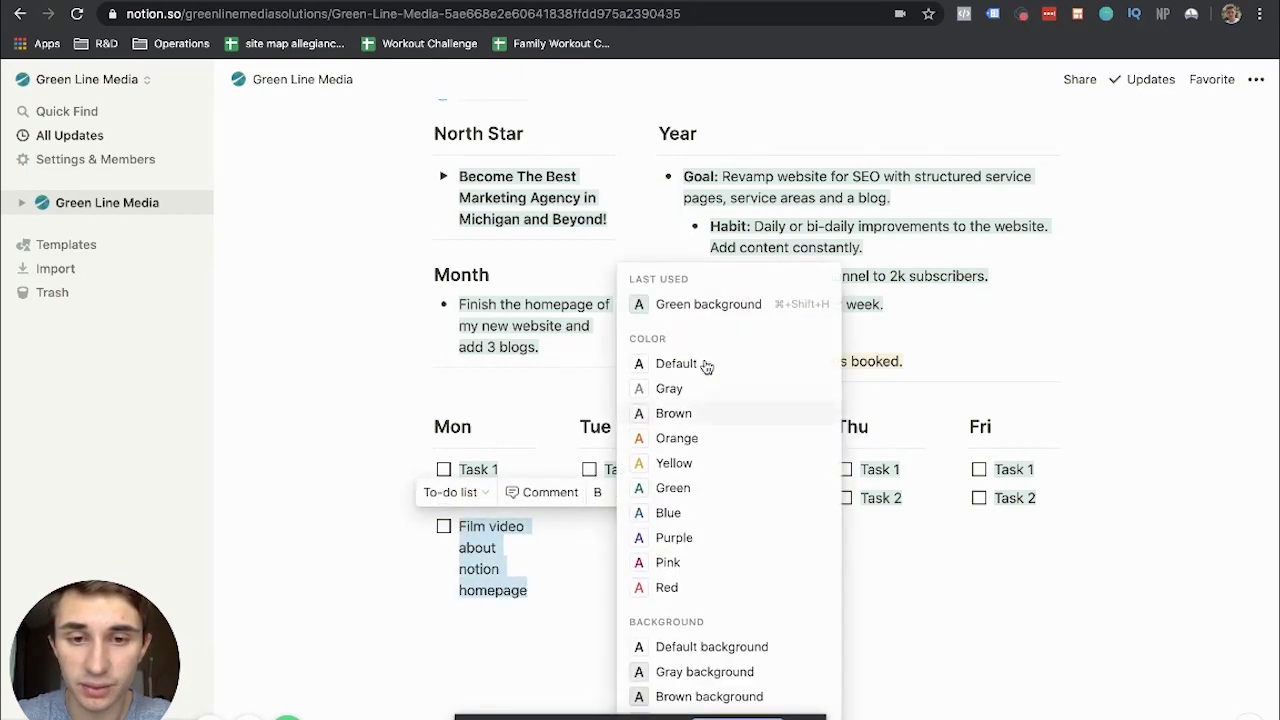
click(732, 300)
click(529, 580)
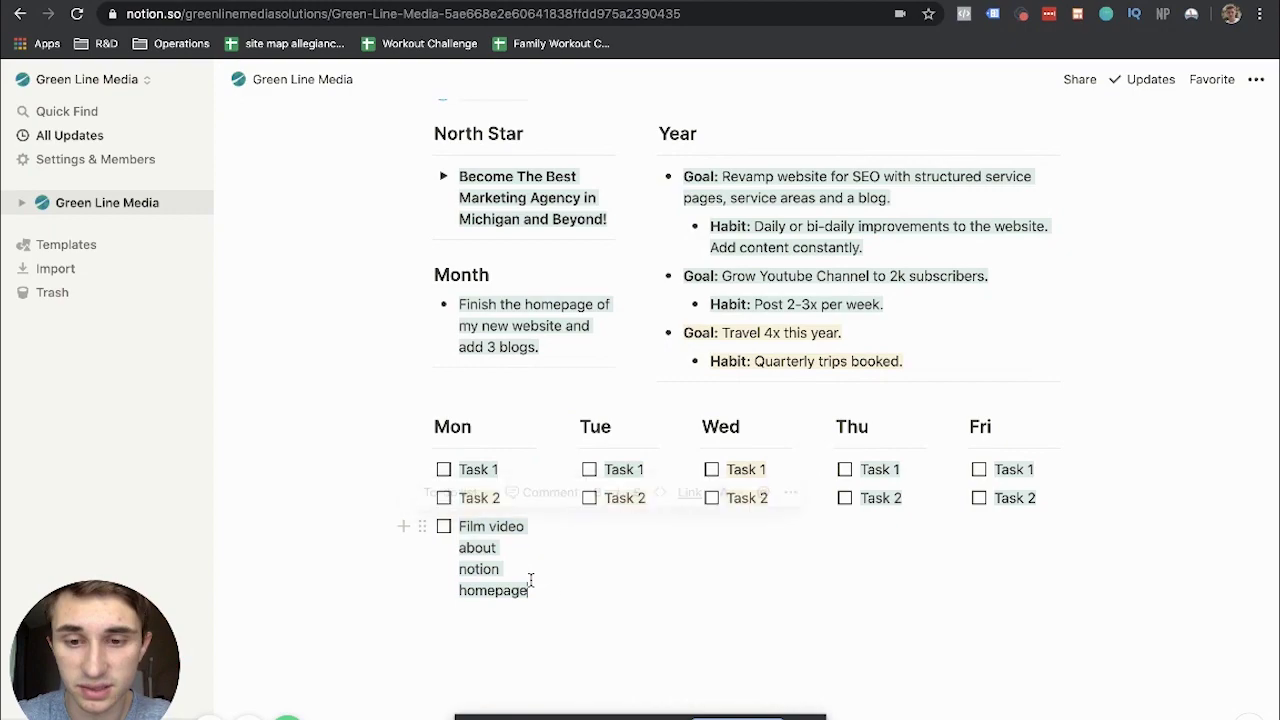
drag(509, 497, 523, 591)
click(453, 527)
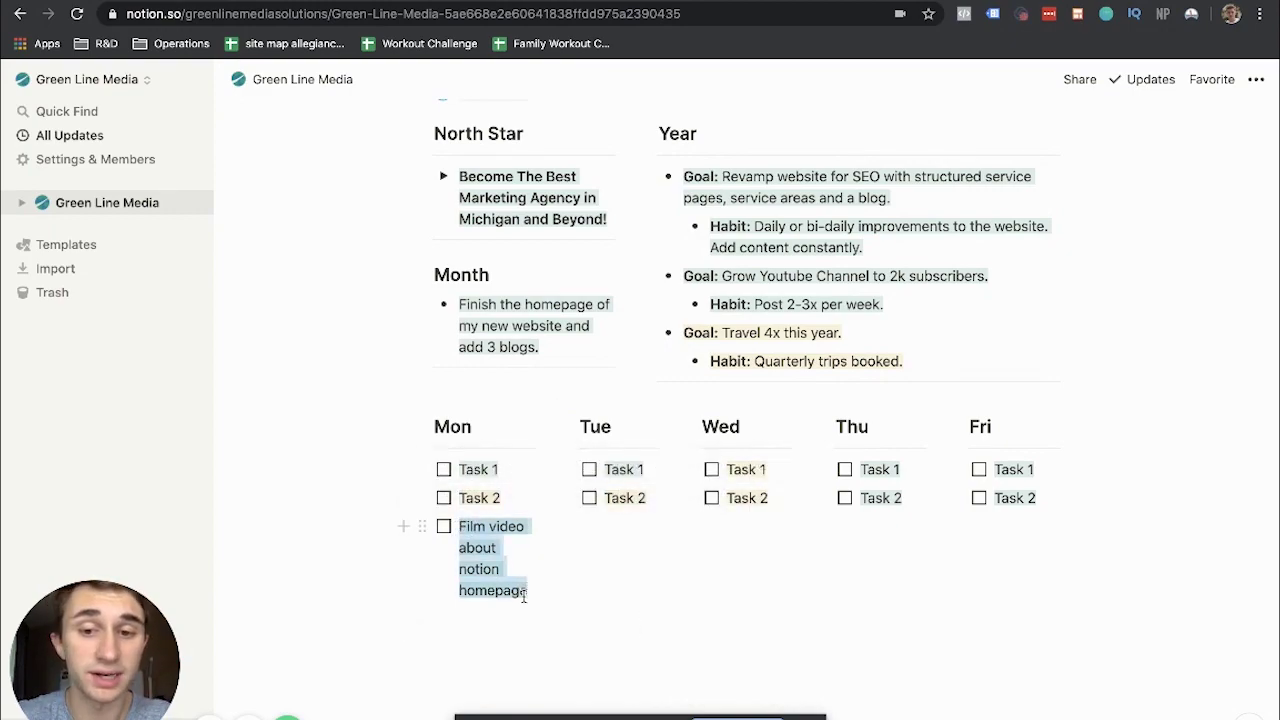
click(521, 591)
text(.)
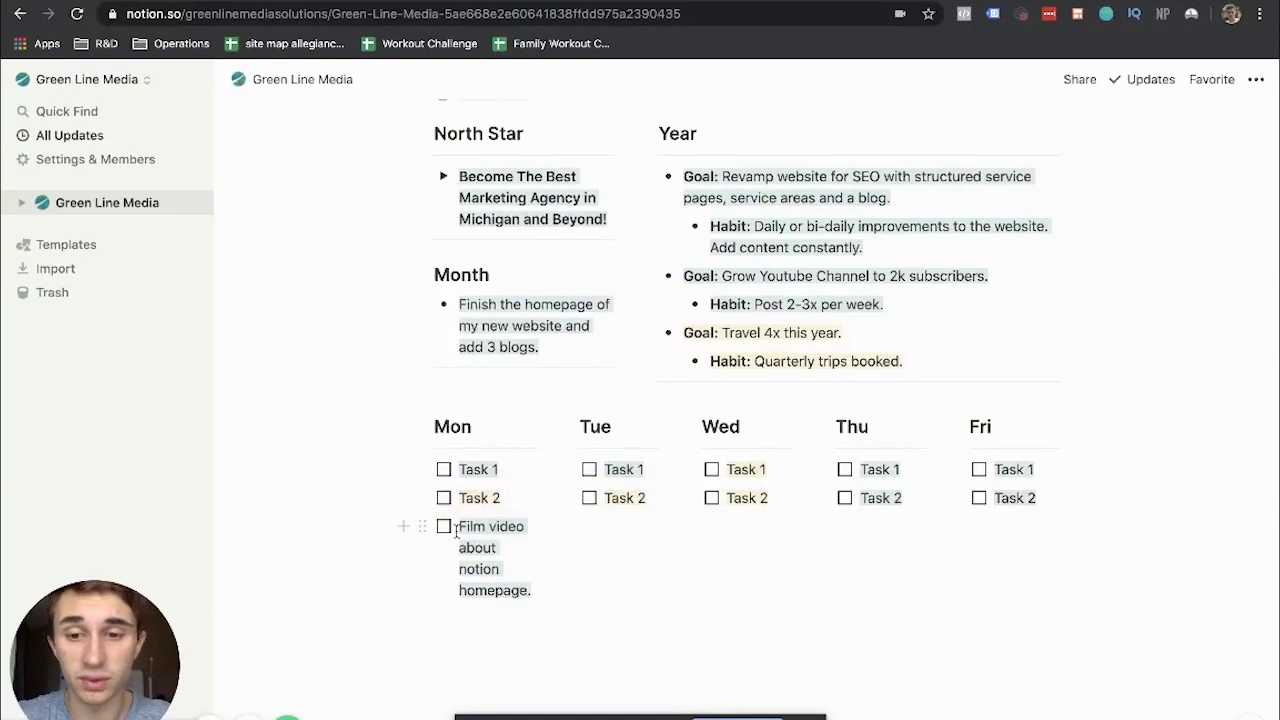
- Check off the film-video task and Monday's Task 2, and move Task 1 into Tuesday
click(443, 527)
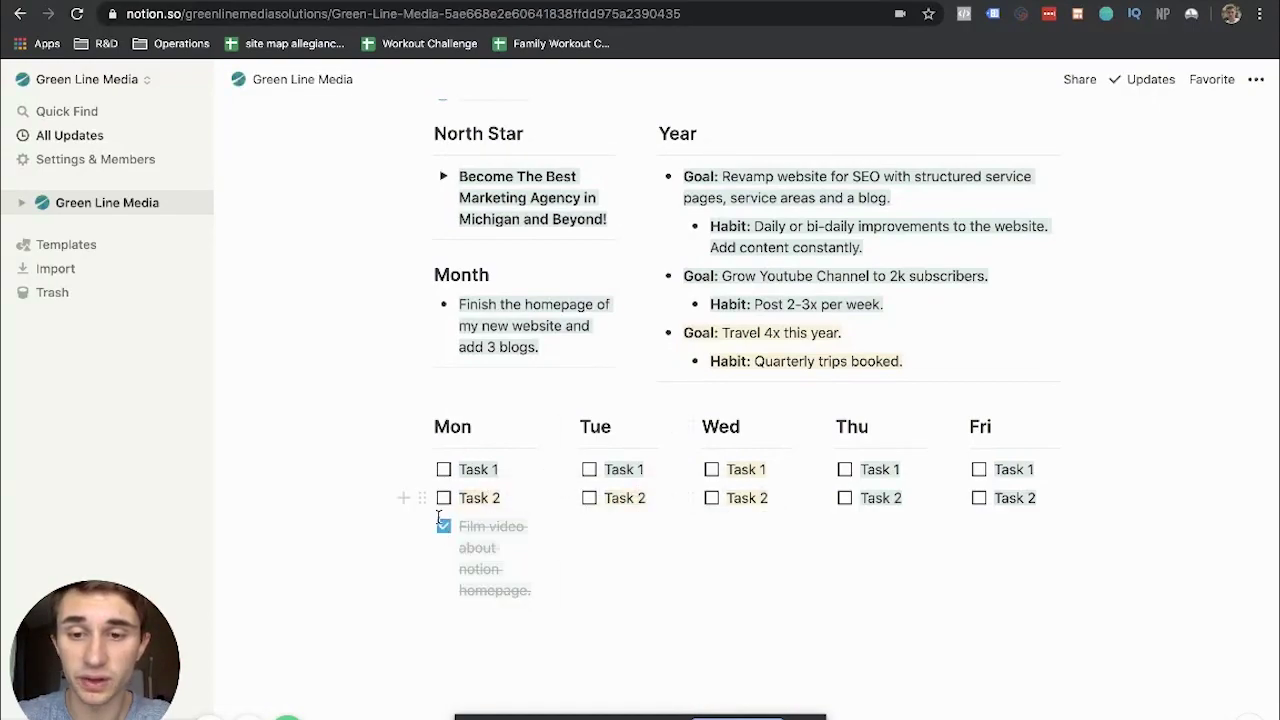
click(444, 498)
click(443, 469)
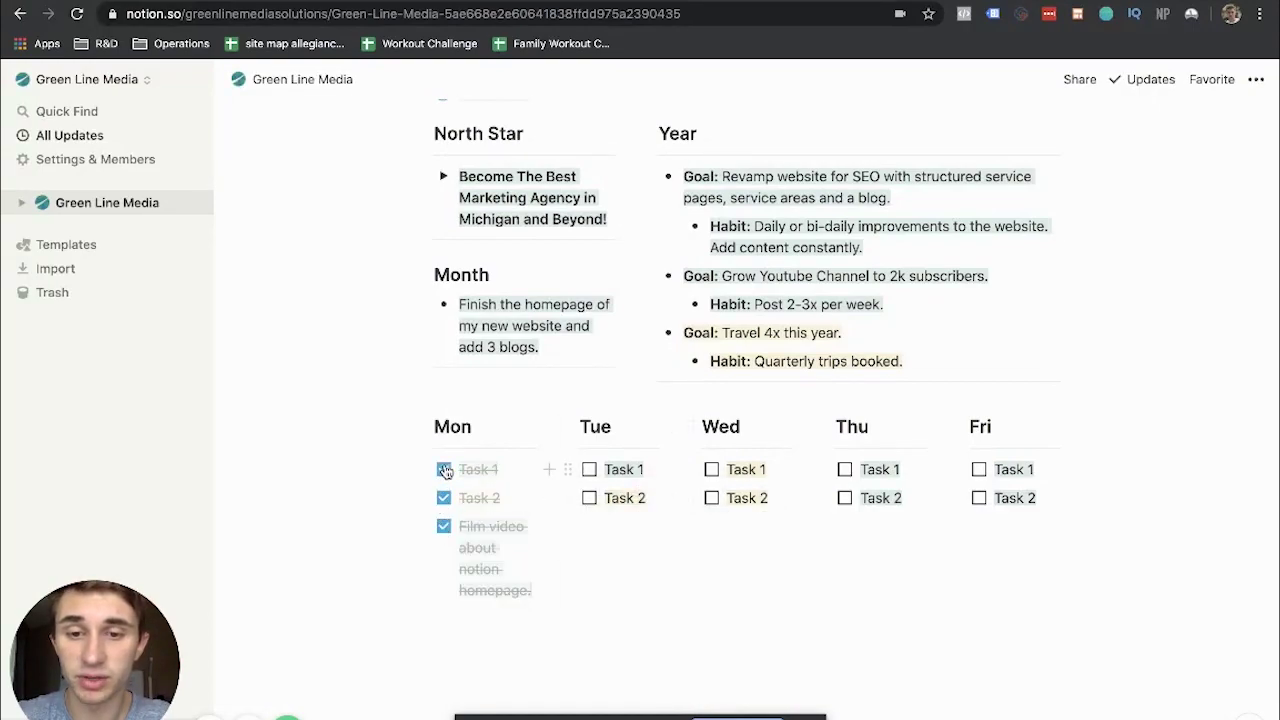
click(444, 470)
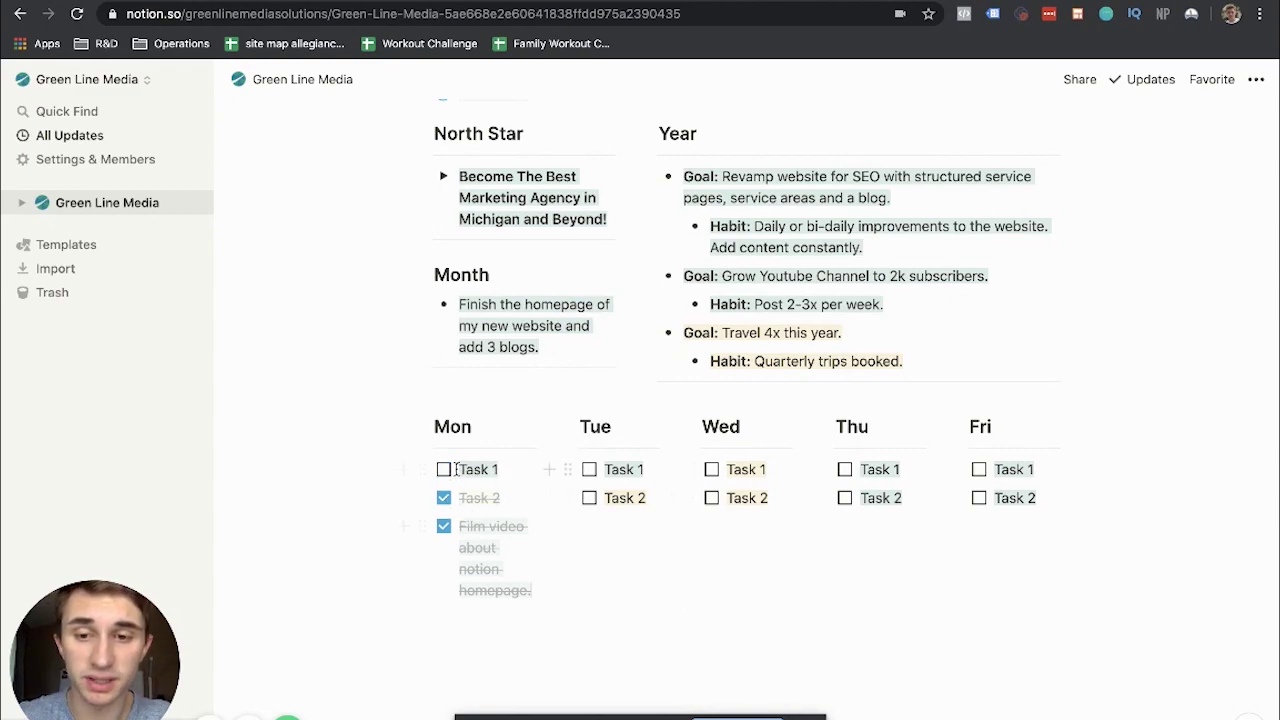
drag(424, 469, 603, 519)
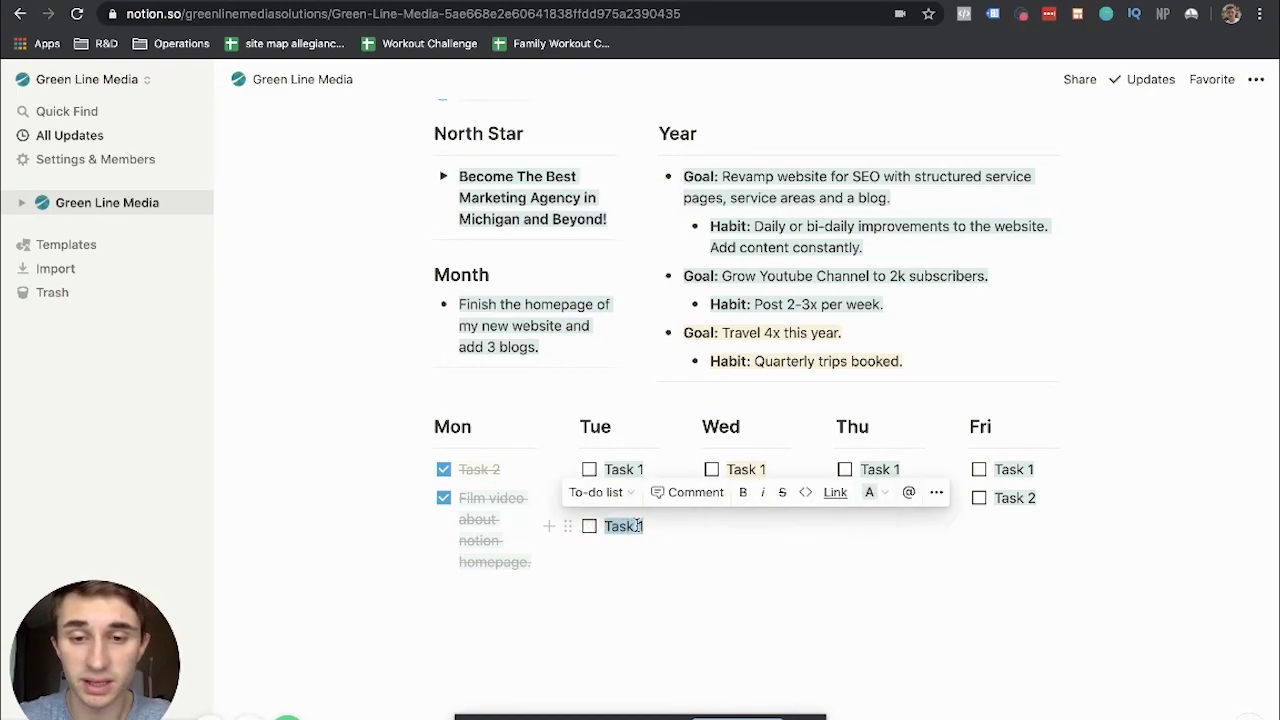
- Check off Tuesday's two Task 1 to-dos and move Tuesday's Task 2 into Wednesday
click(583, 568)
click(589, 469)
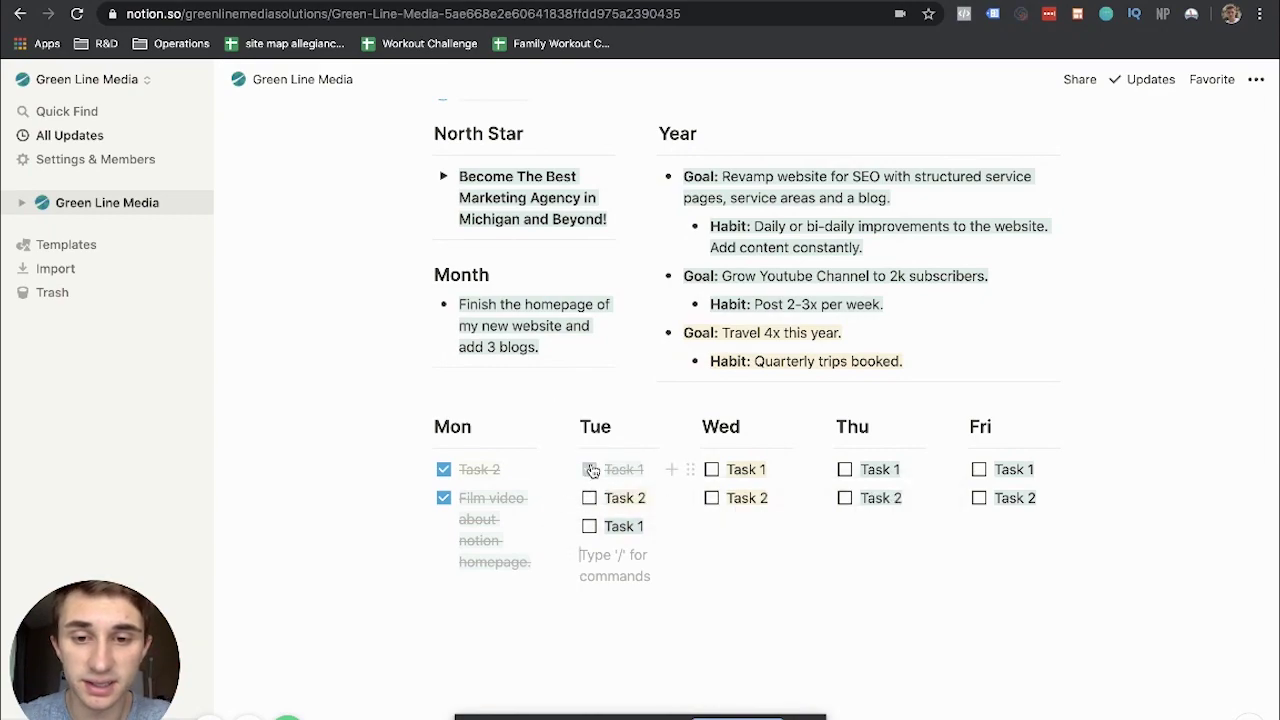
click(589, 526)
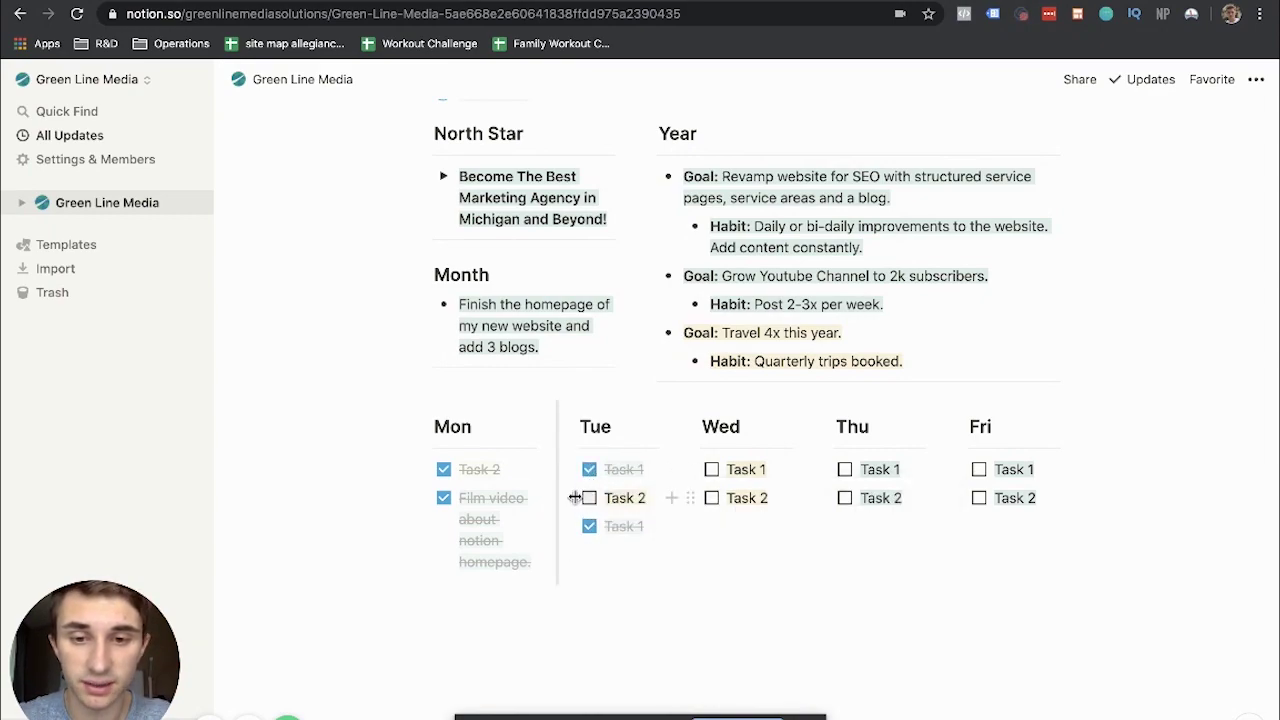
click(631, 547)
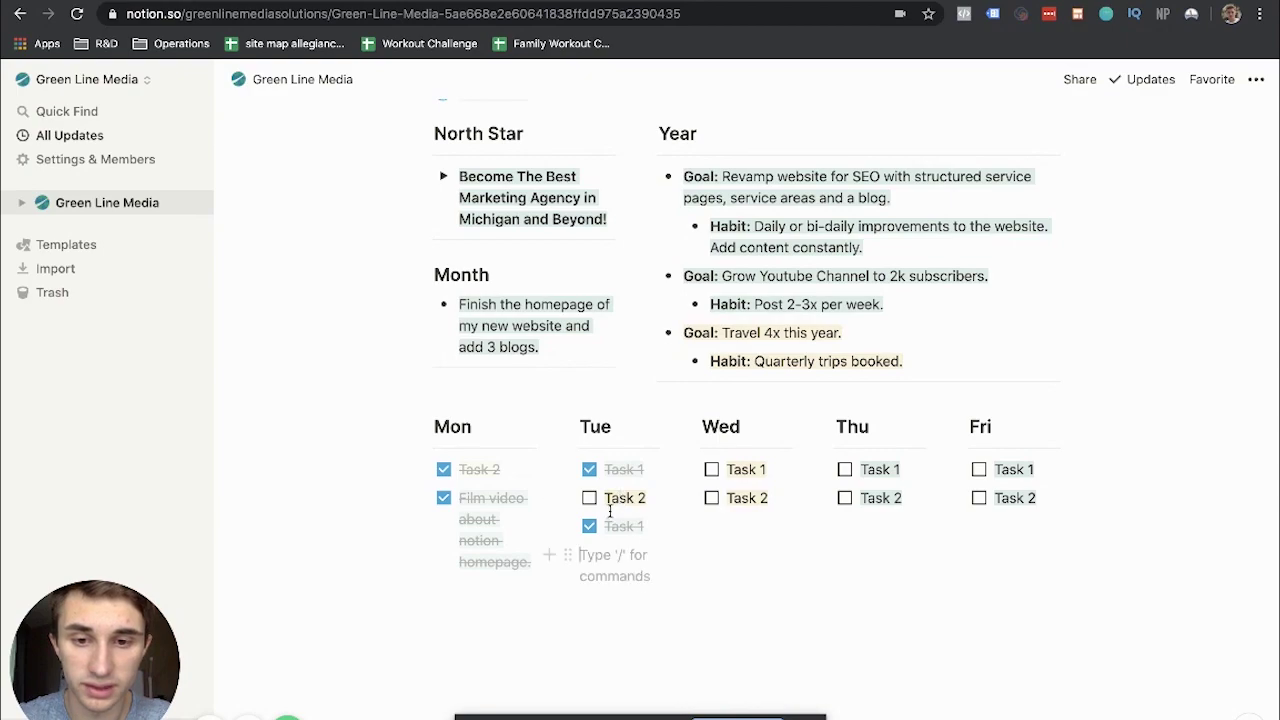
drag(675, 498, 600, 498)
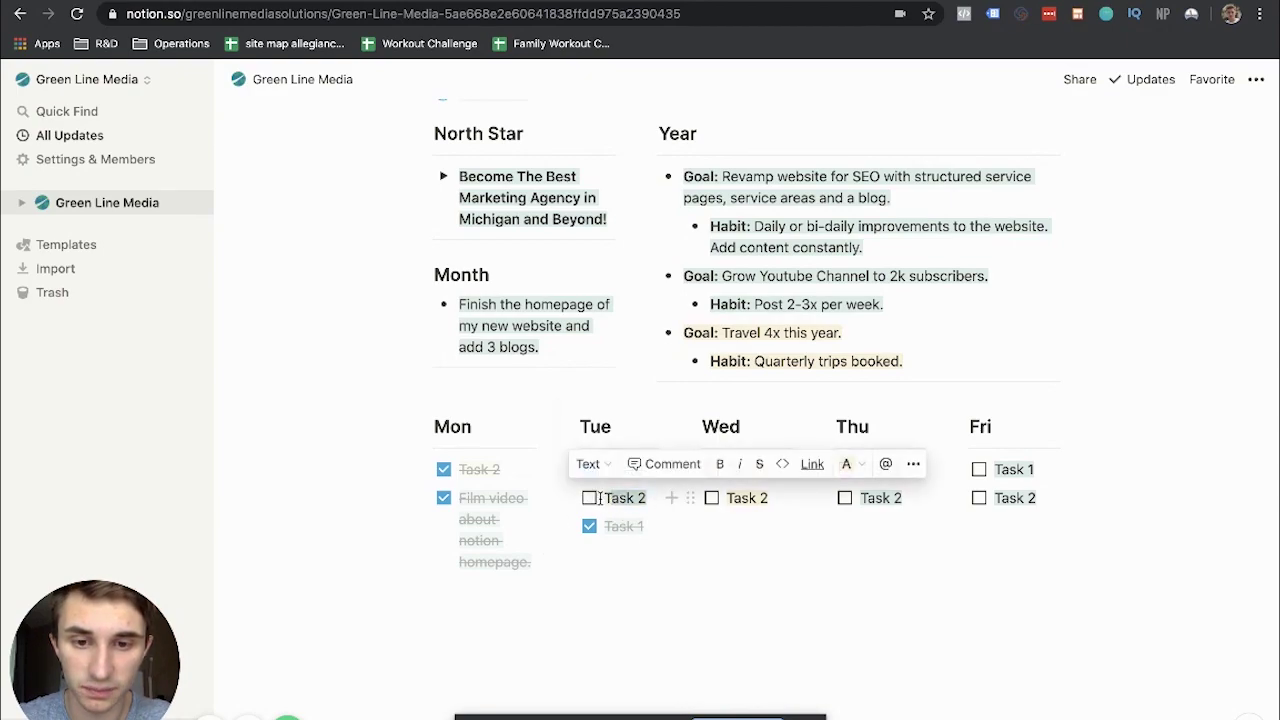
mouse_move(690, 498)
mouse_down()
mouse_move(724, 527)
mouse_move(710, 528)
mouse_move(706, 504)
mouse_move(681, 510)
mouse_up()
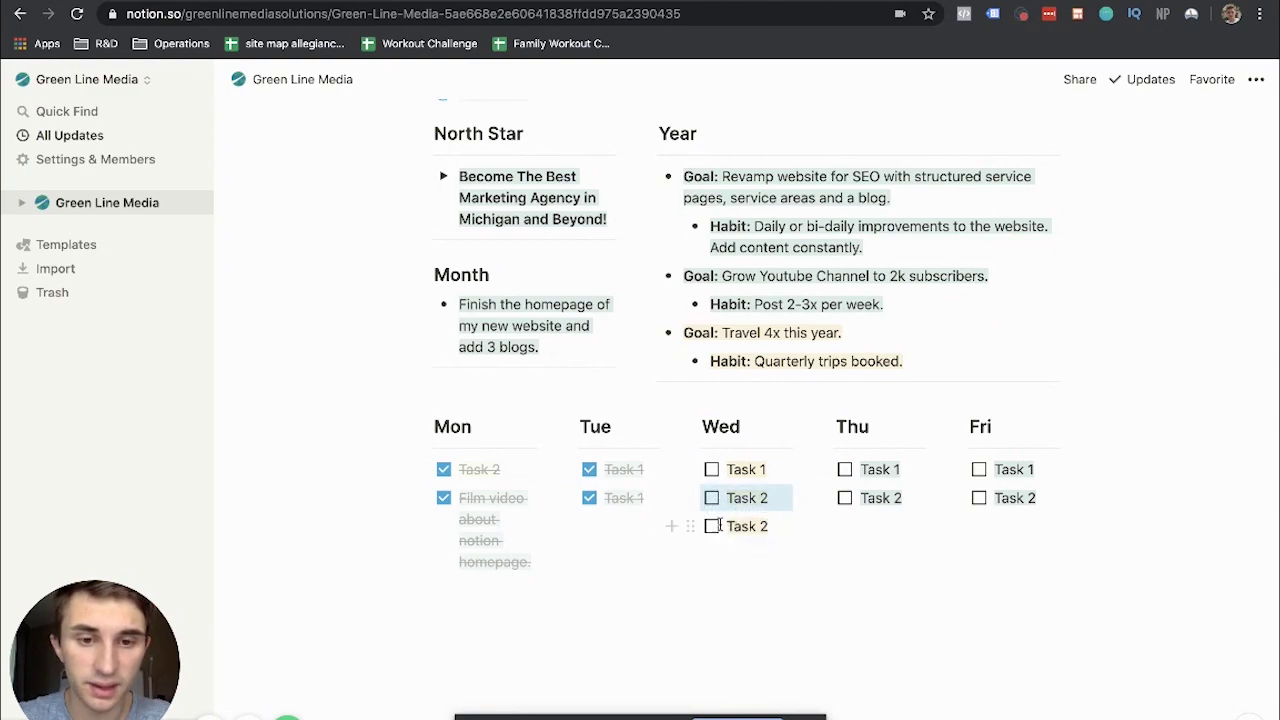
- Check off Wednesday's tasks, carry its unchecked Task 2 into Thursday, and tick all three Thursday tasks
click(712, 526)
click(711, 469)
drag(695, 498, 828, 532)
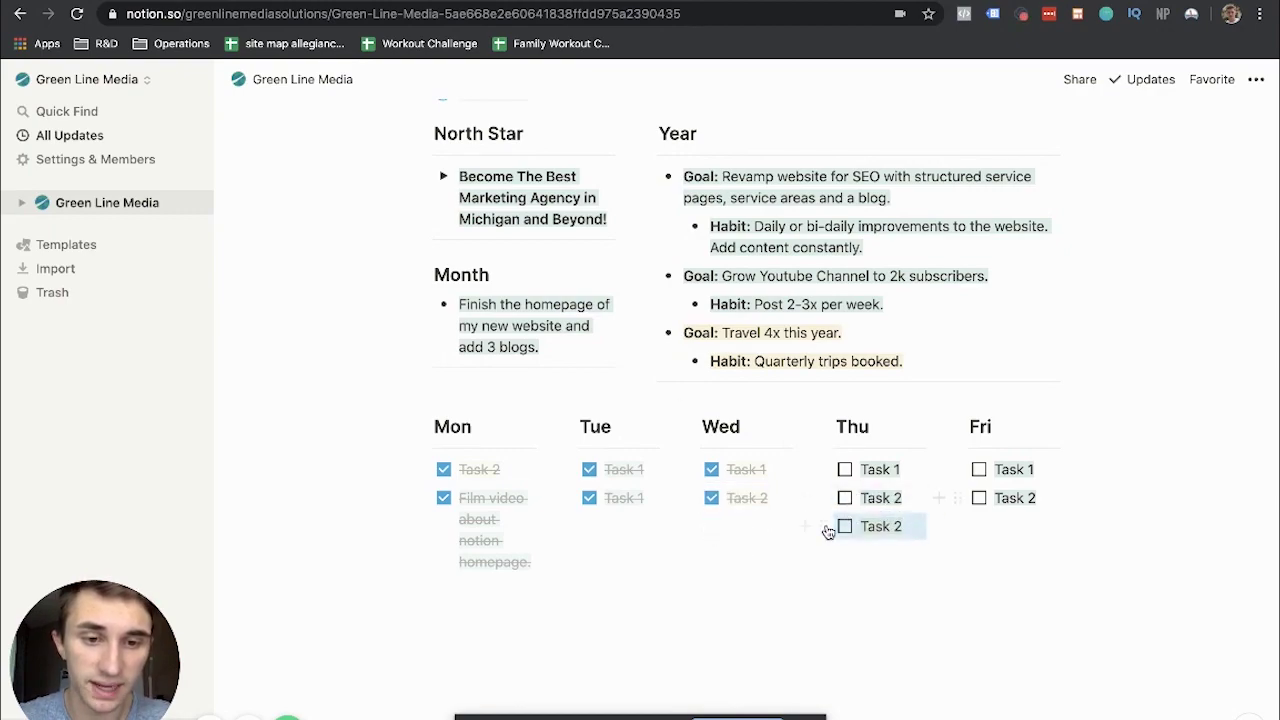
click(845, 469)
click(845, 498)
click(845, 526)
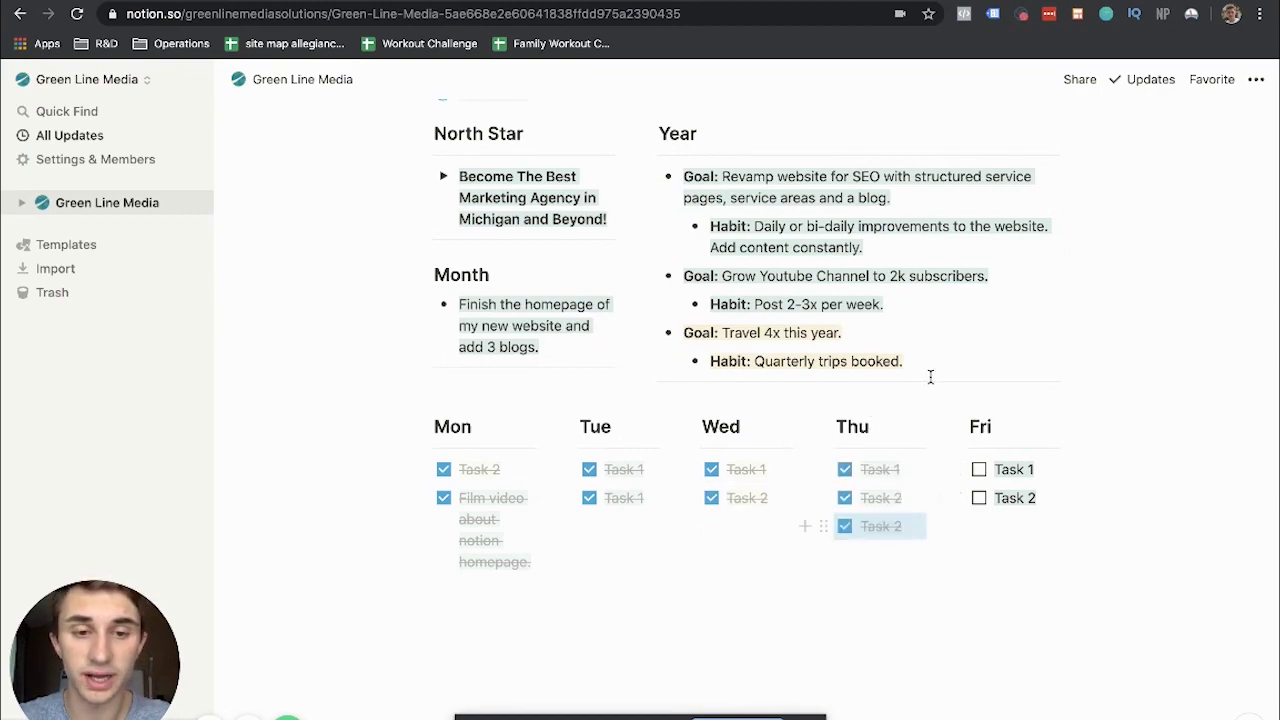
scroll(980, 409, down, 1)
- Check off Friday's Task 1 and Task 2
scroll(980, 420, up, 3)
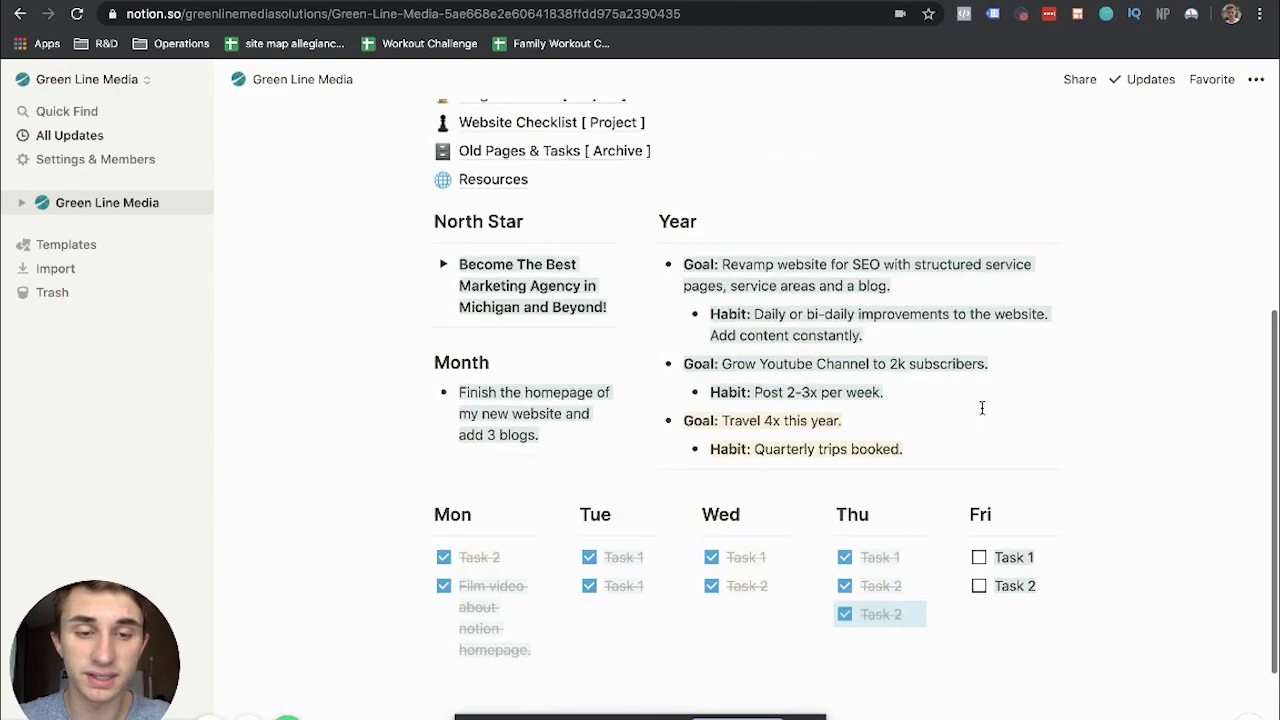
click(979, 581)
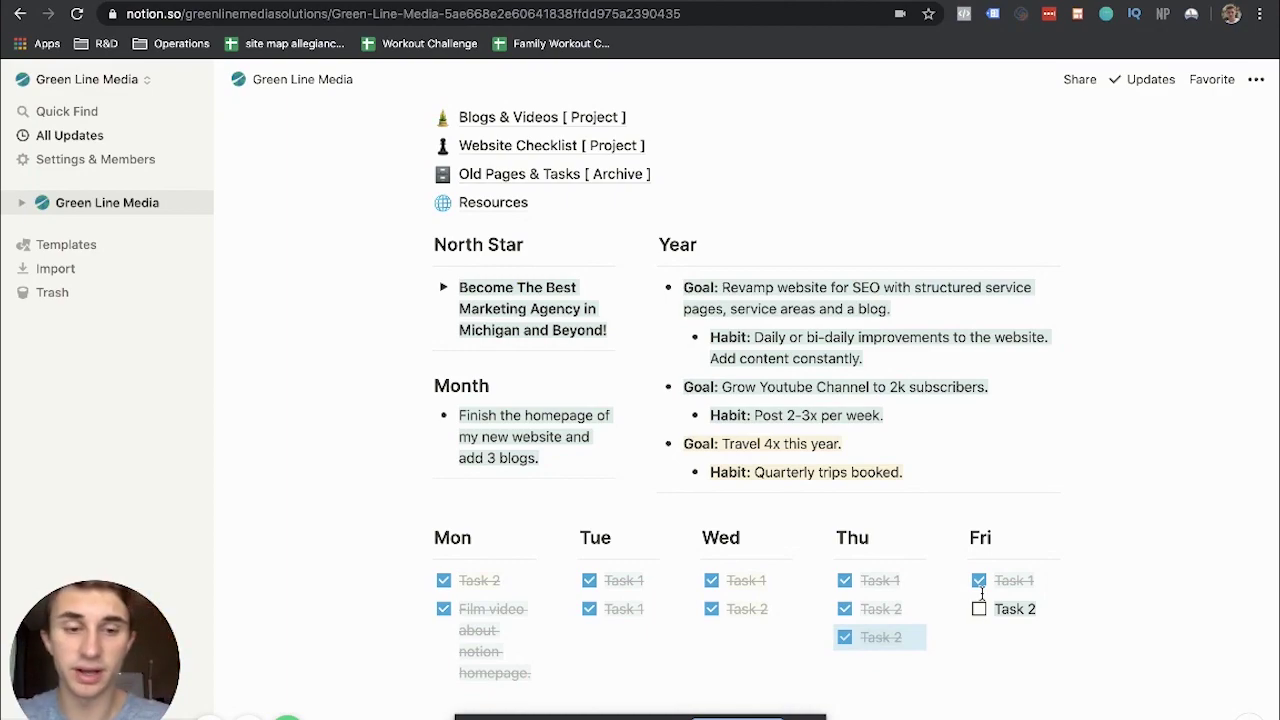
click(979, 609)
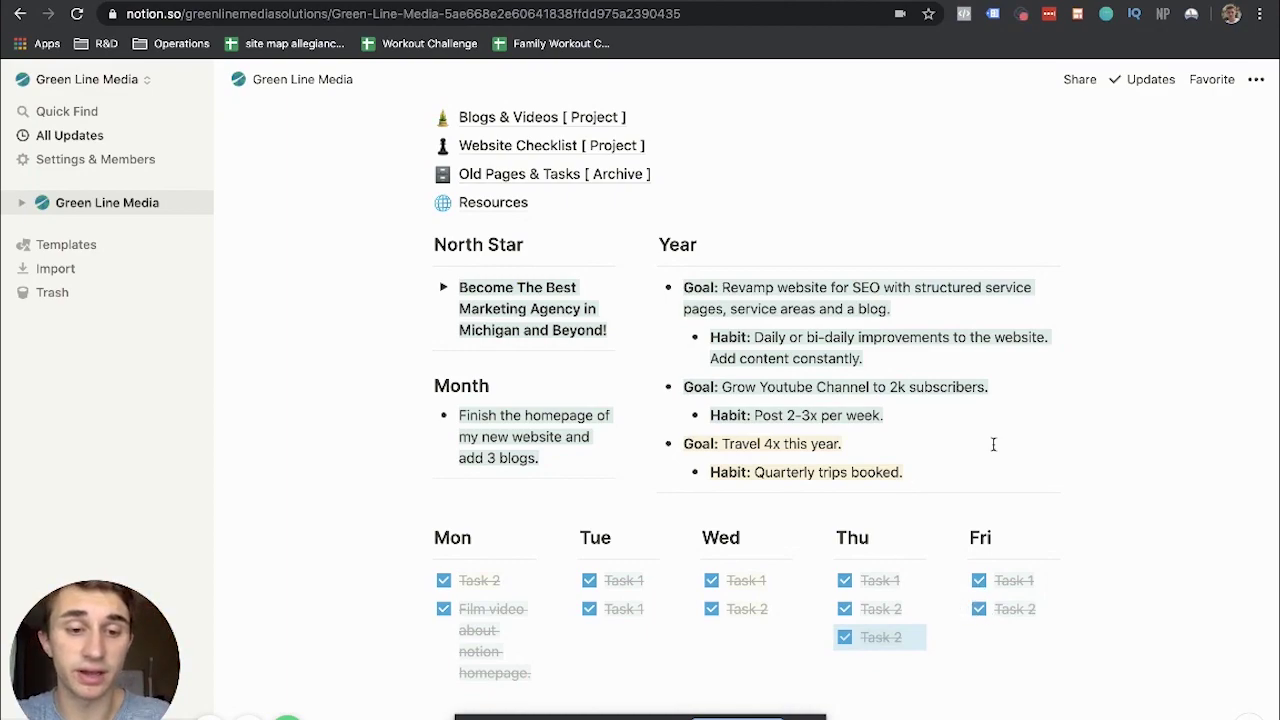
- Uncheck every to-do from Friday back to Monday, resetting the weekly board
click(979, 581)
click(979, 609)
click(845, 581)
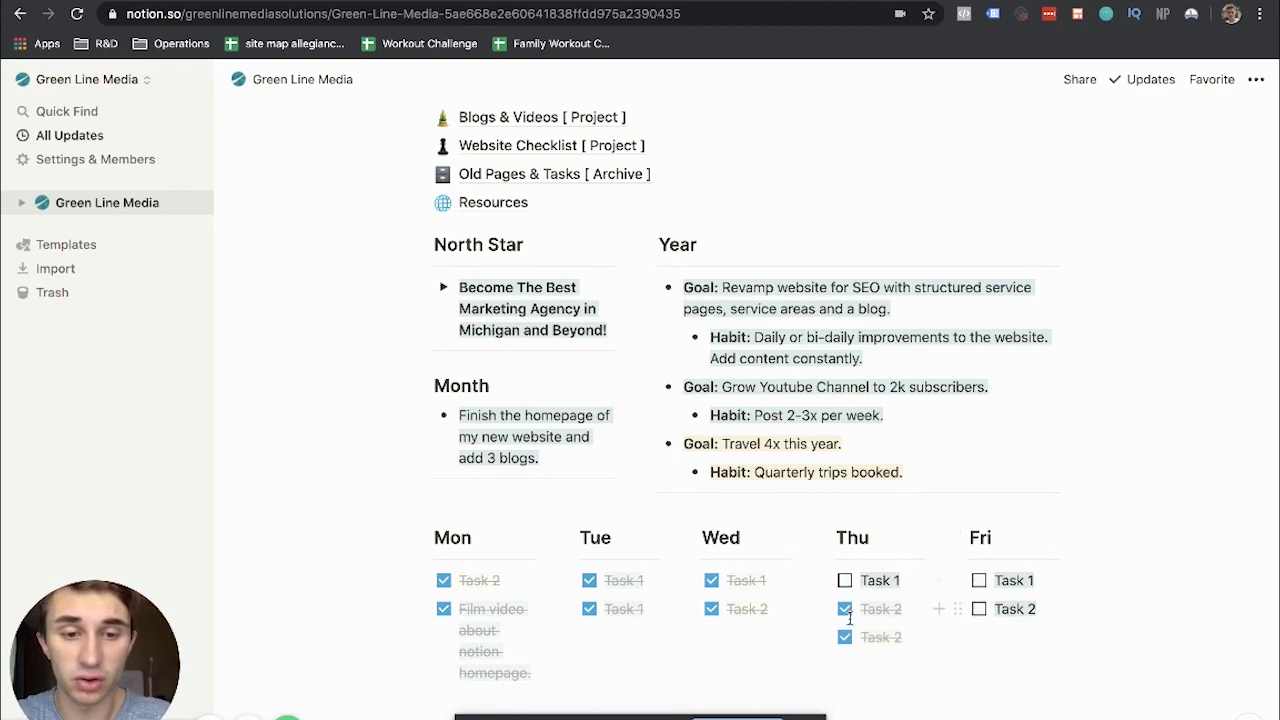
click(845, 609)
click(845, 637)
click(711, 581)
click(711, 609)
click(589, 581)
click(589, 609)
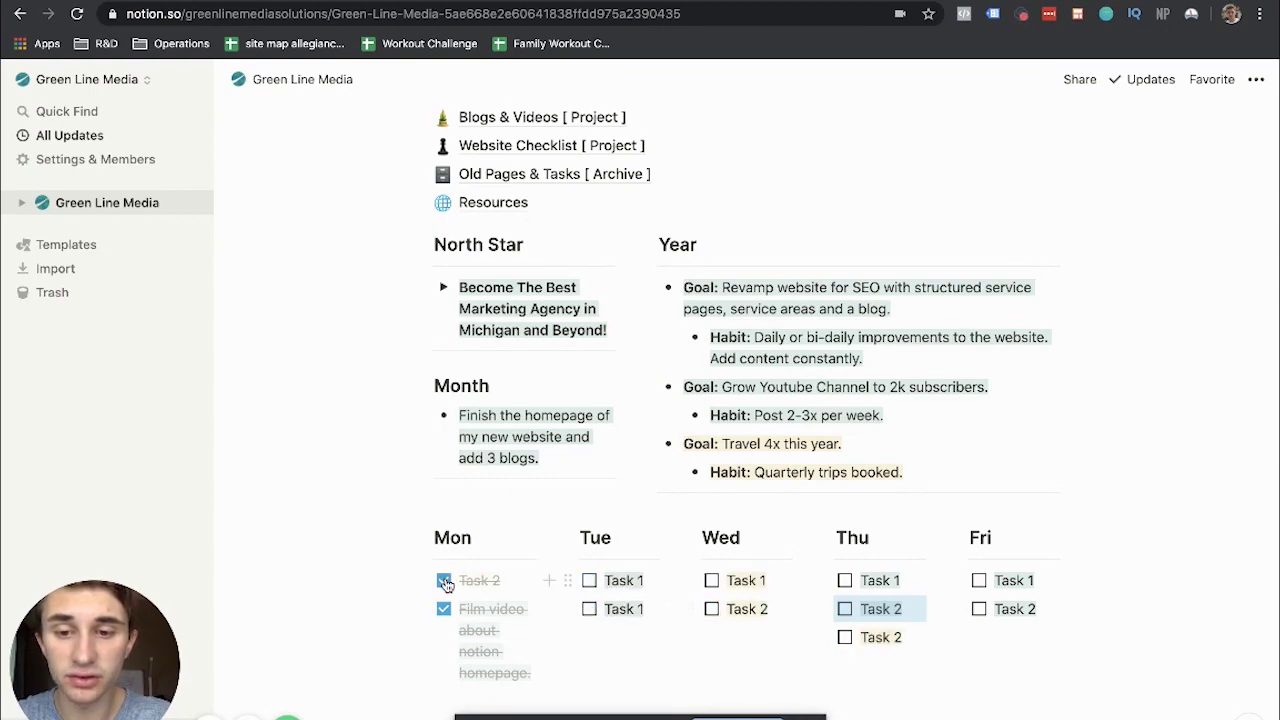
click(444, 581)
click(444, 609)
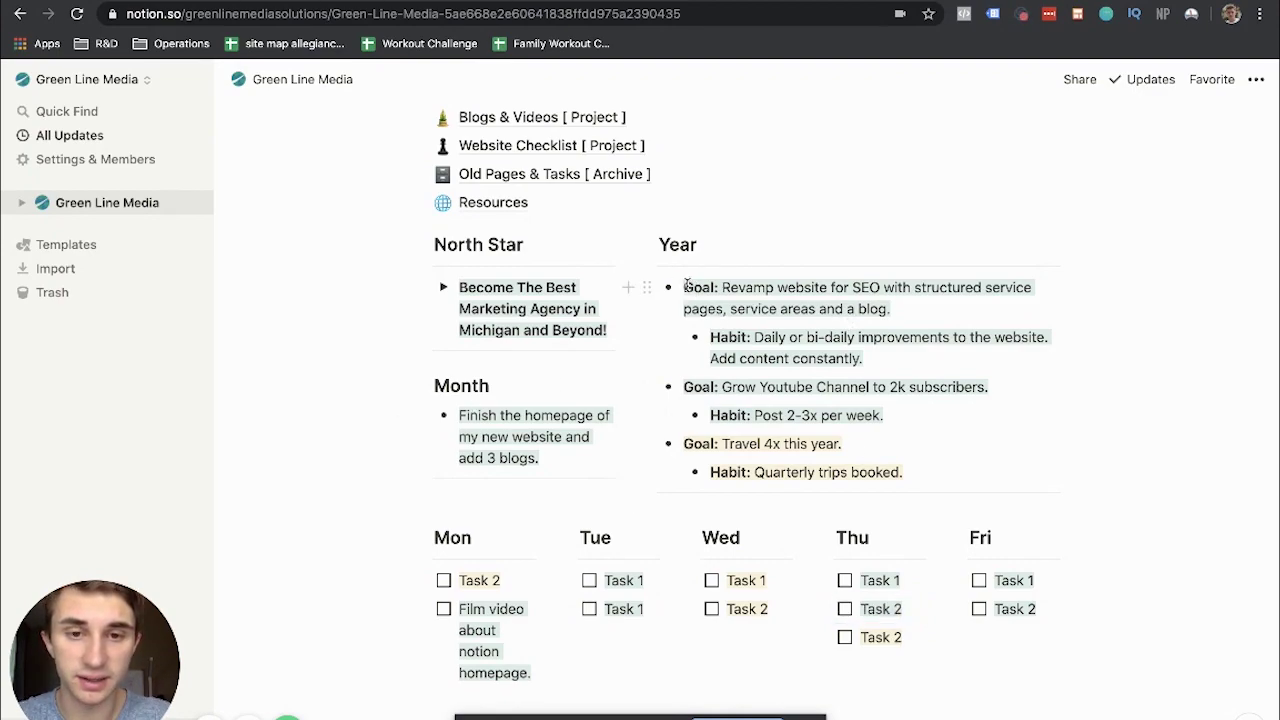
drag(686, 285, 890, 289)
drag(711, 337, 788, 338)
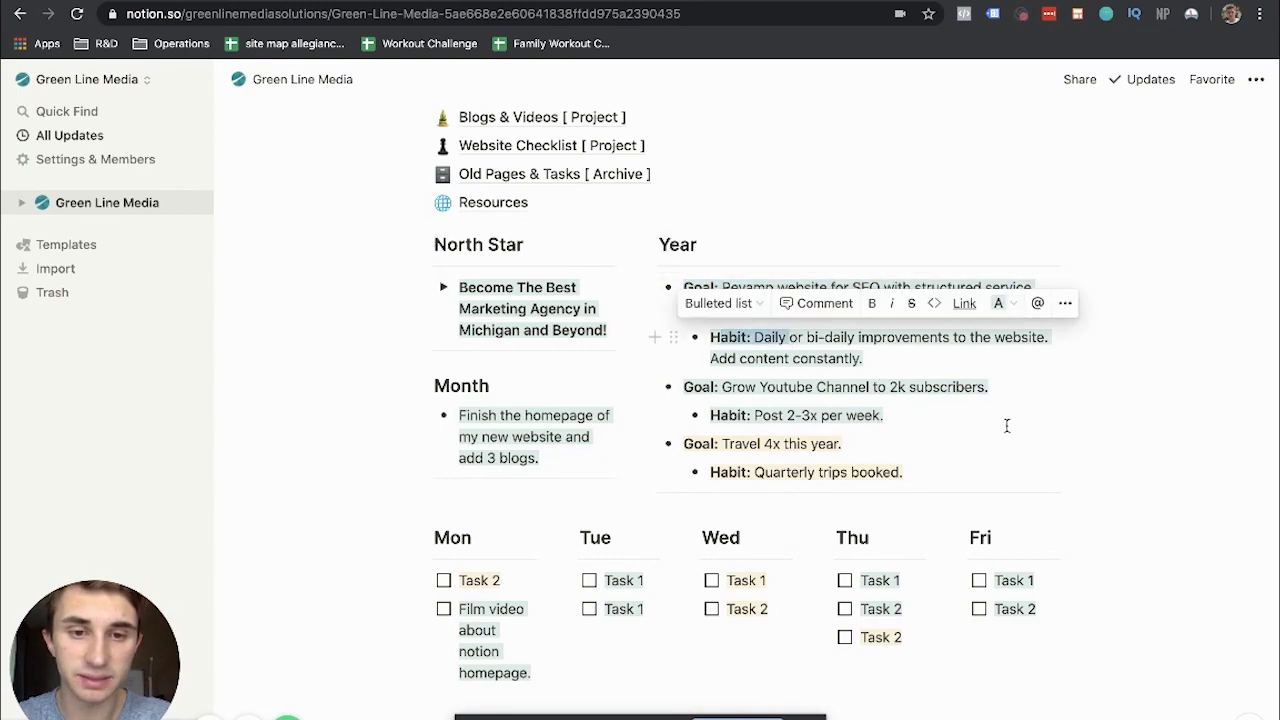
click(1004, 370)
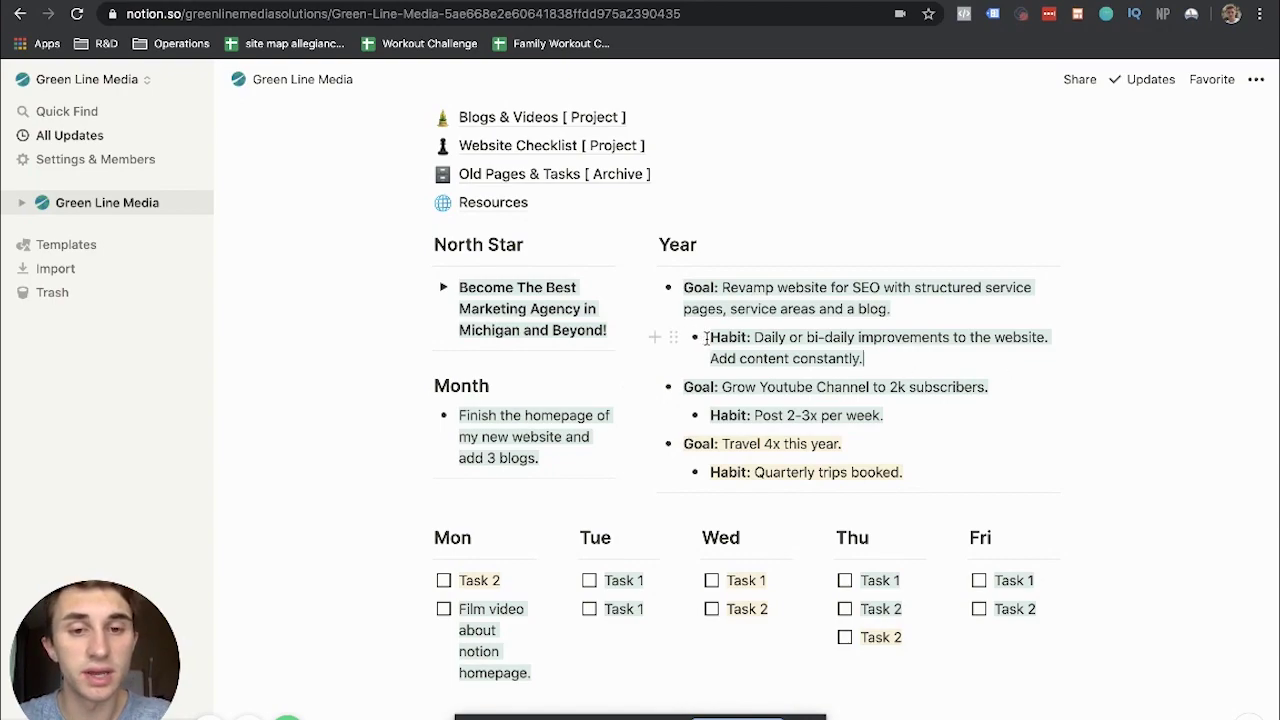
drag(707, 337, 882, 357)
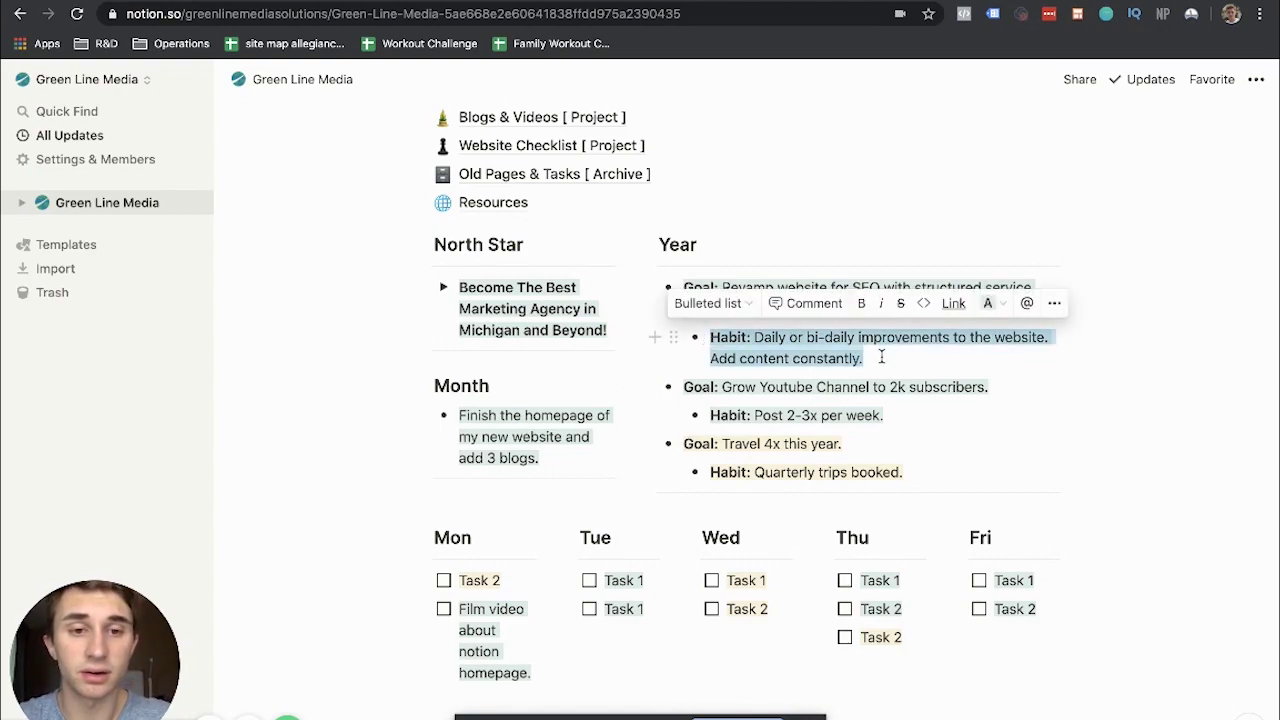
click(882, 357)
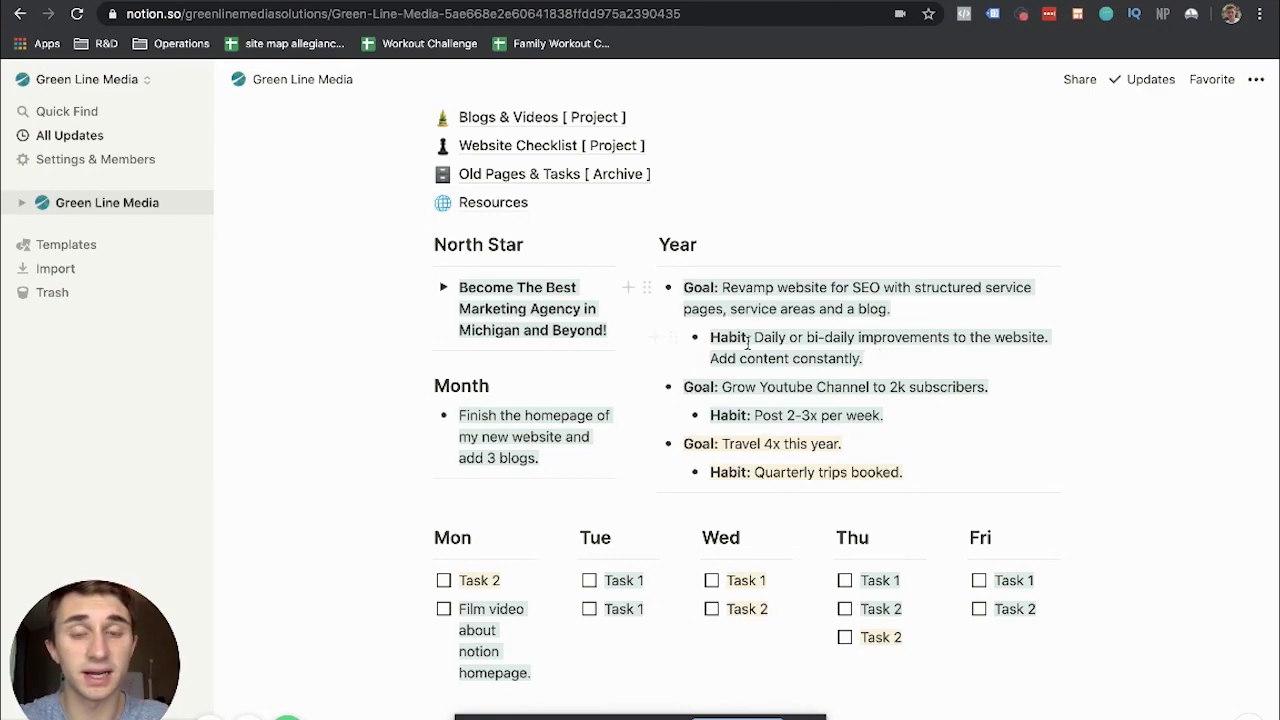
drag(685, 287, 937, 312)
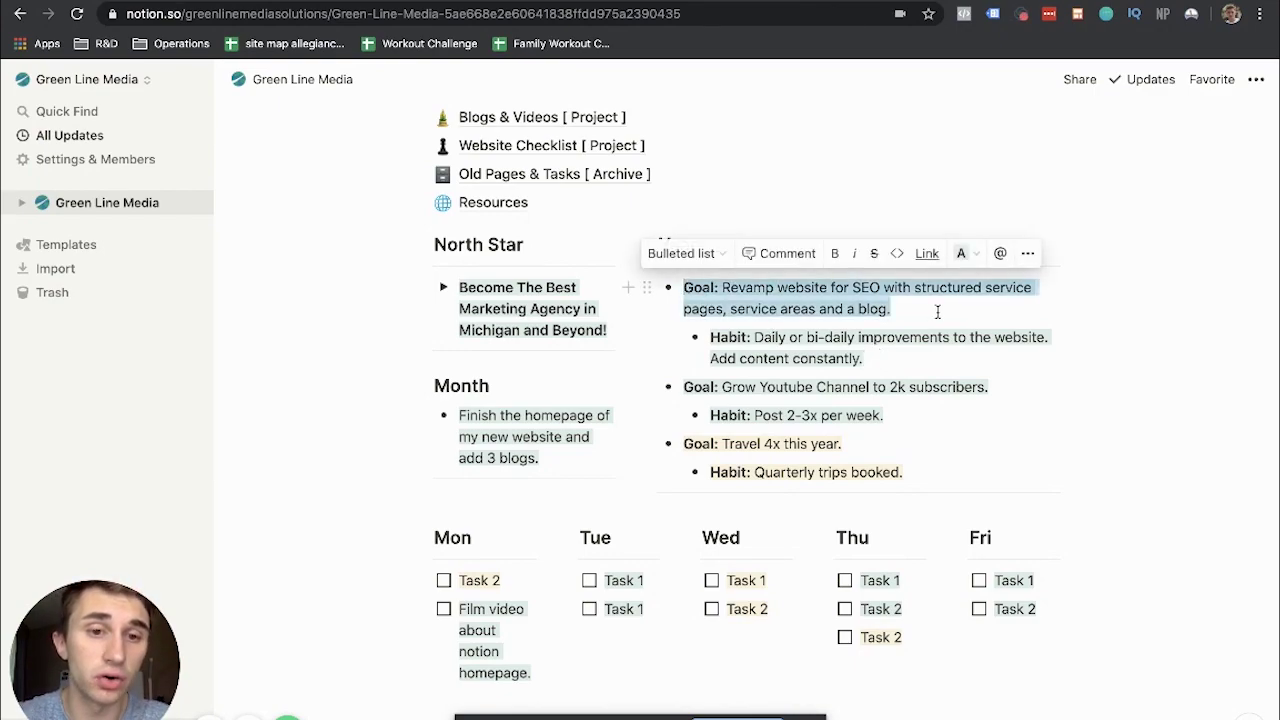
drag(710, 337, 937, 287)
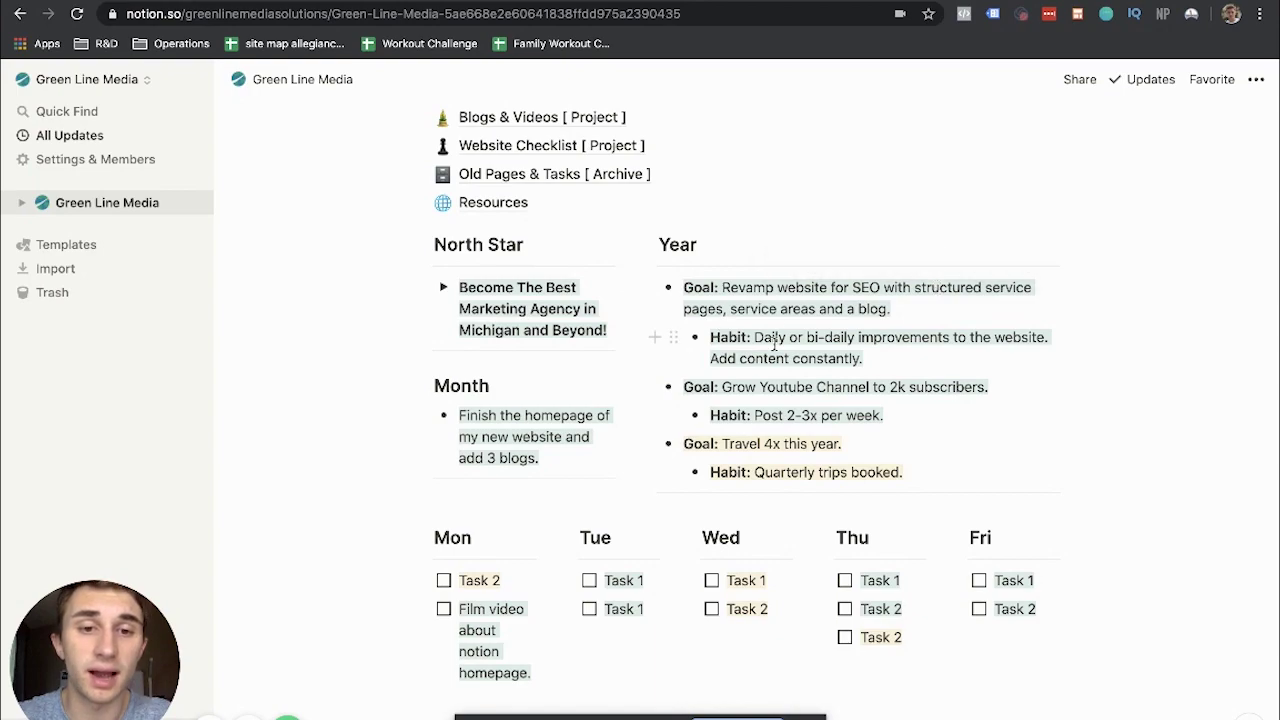
drag(773, 340, 924, 340)
click(870, 340)
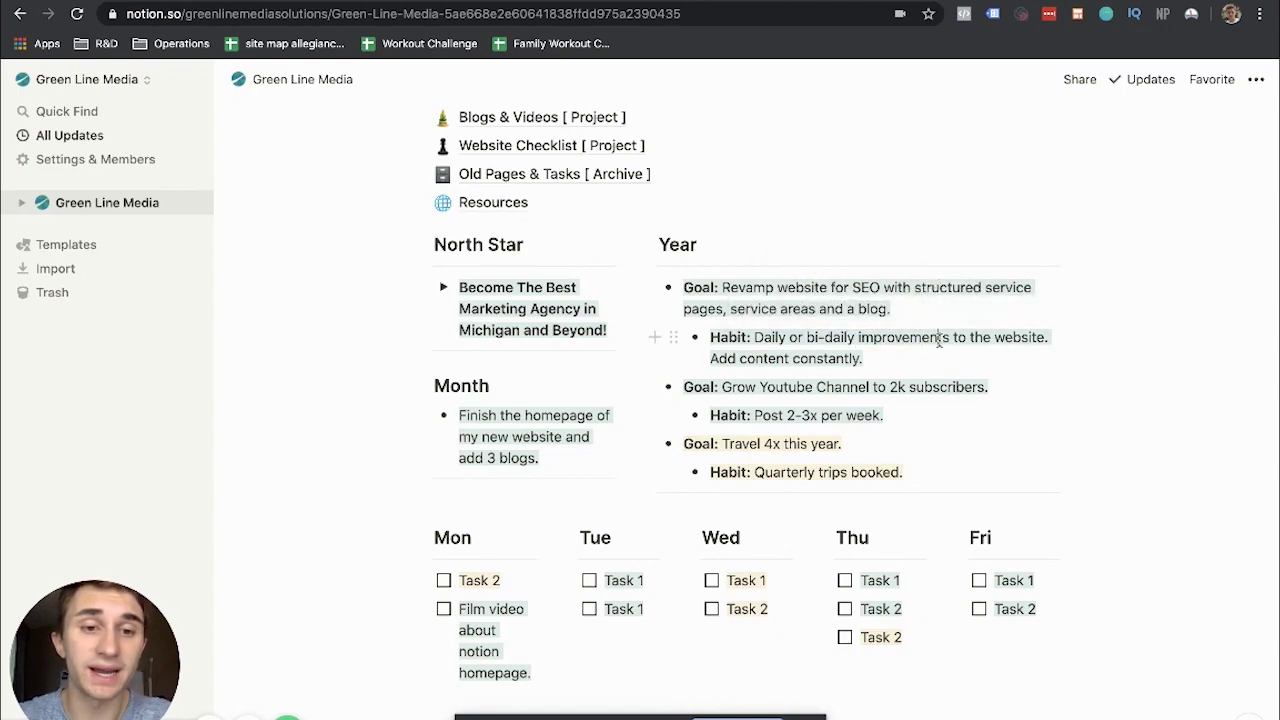
drag(958, 340, 1048, 340)
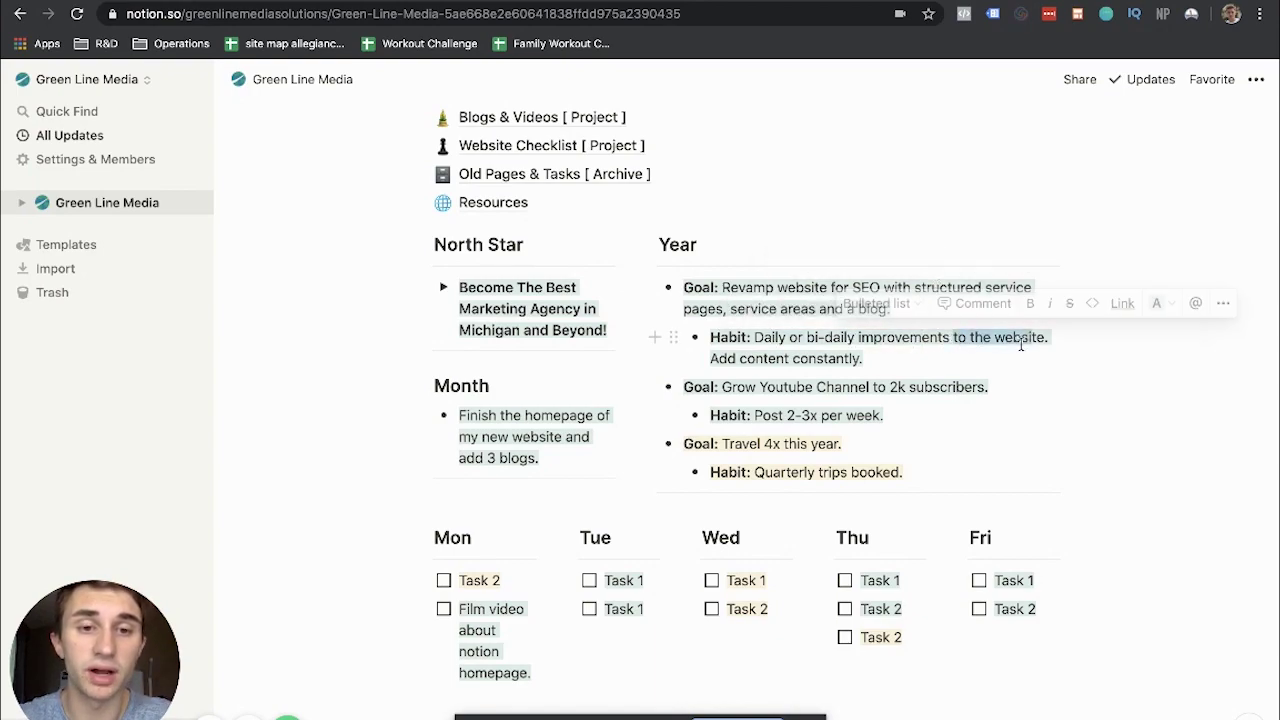
click(860, 362)
drag(775, 358, 931, 350)
click(865, 360)
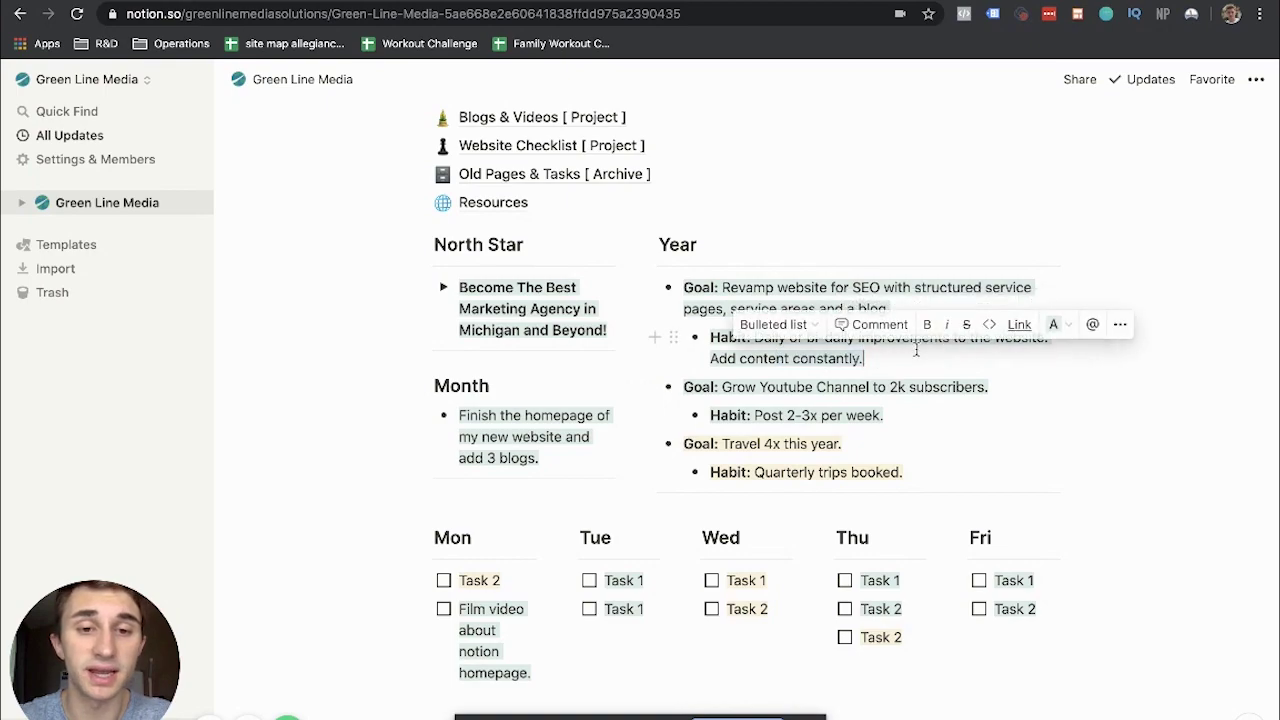
drag(740, 358, 864, 358)
click(875, 360)
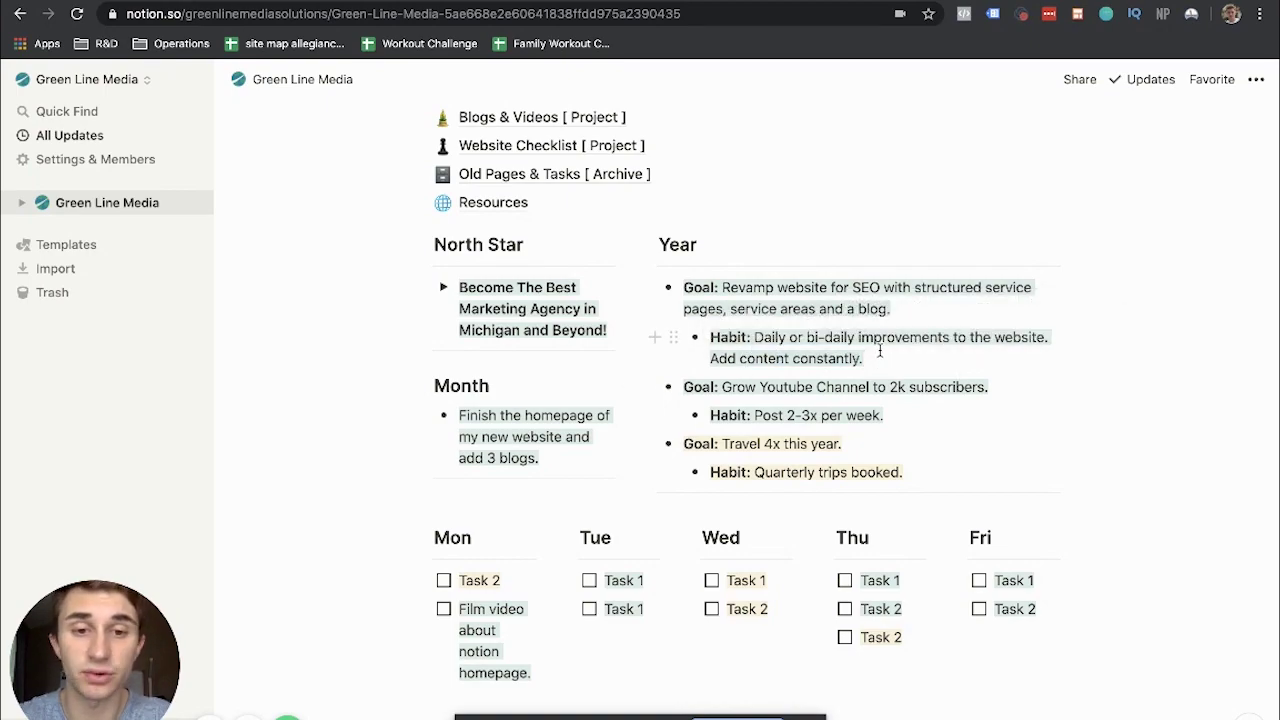
scroll(663, 420, down, 1)
drag(768, 330, 981, 323)
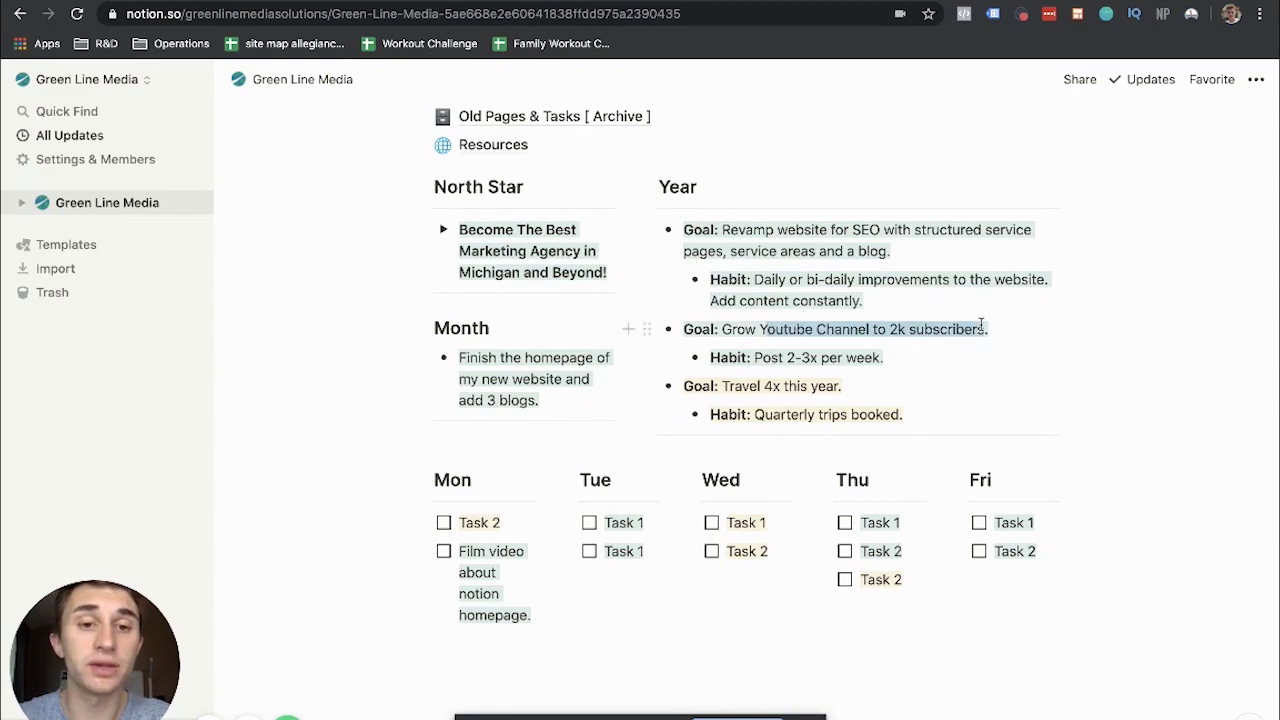
click(981, 323)
drag(722, 329, 988, 329)
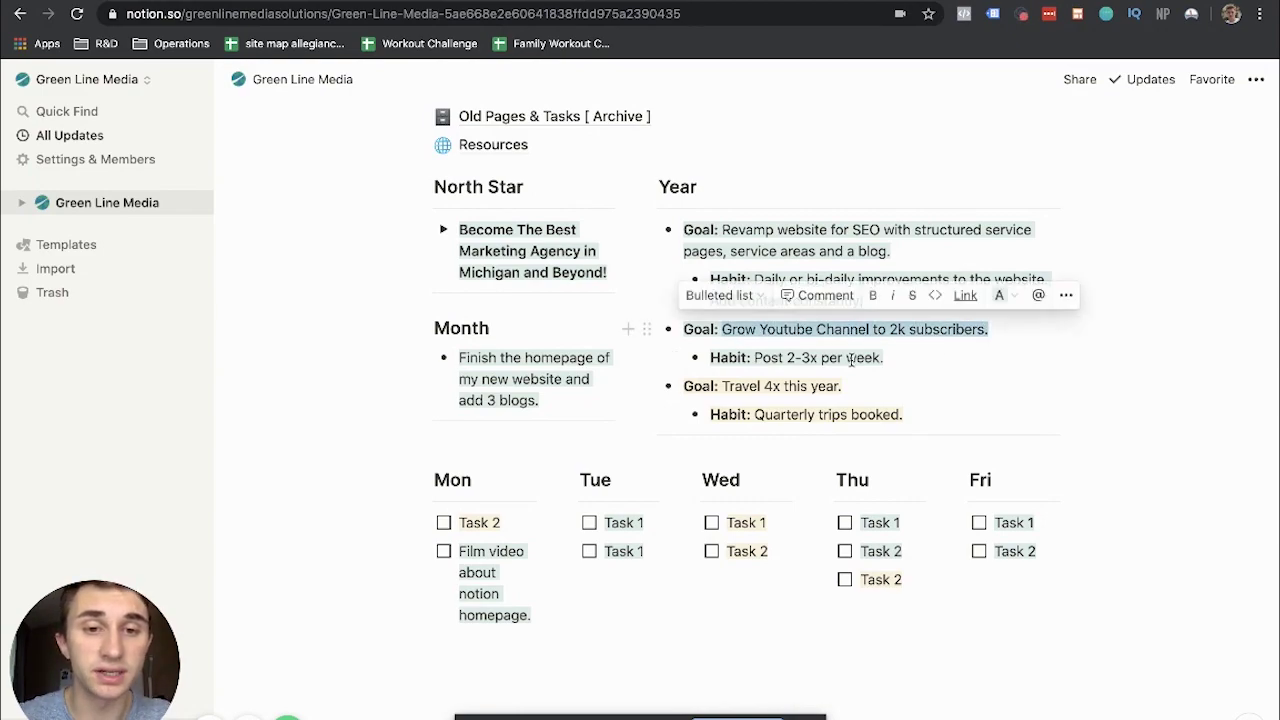
drag(755, 357, 897, 357)
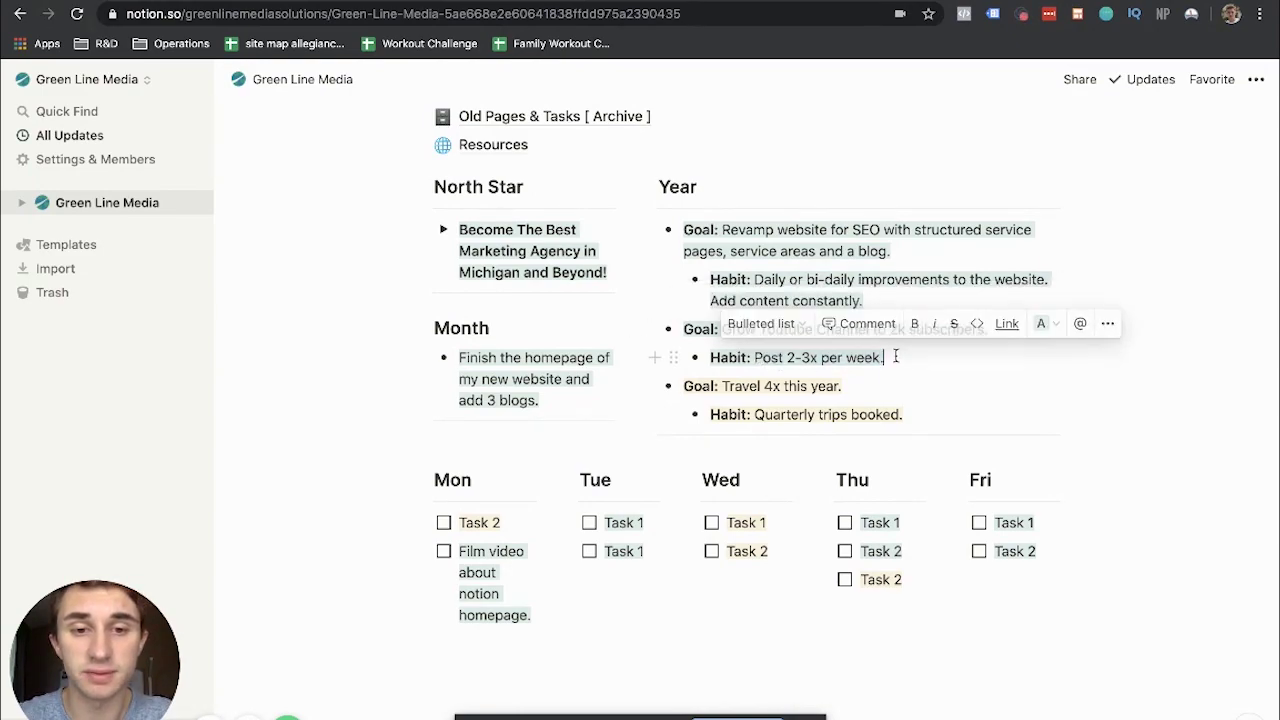
drag(722, 386, 863, 384)
click(863, 384)
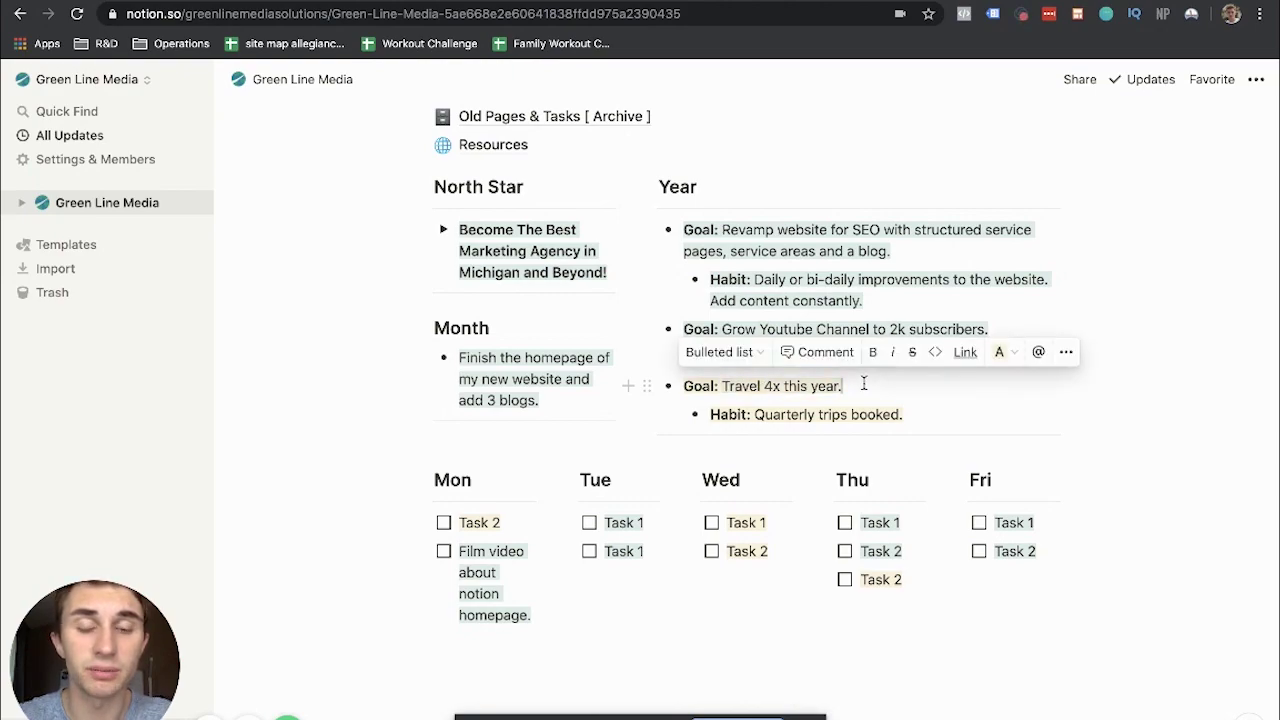
drag(783, 414, 733, 226)
click(960, 414)
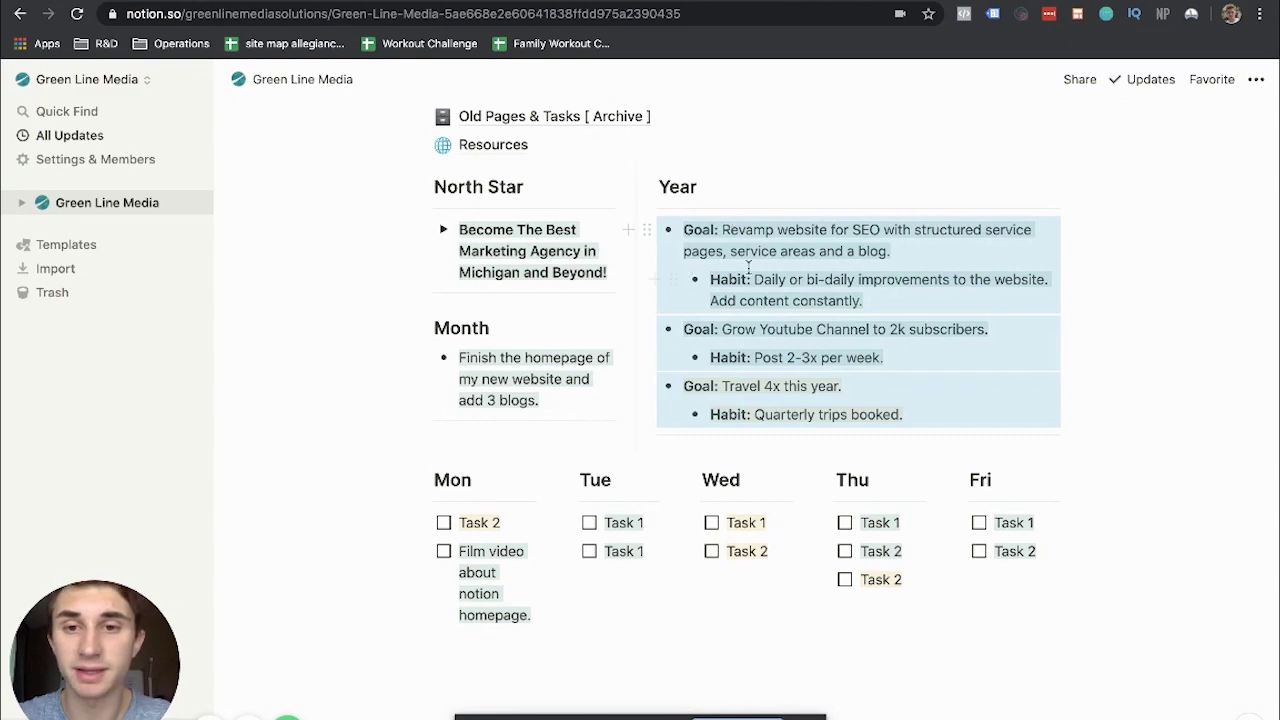
click(748, 267)
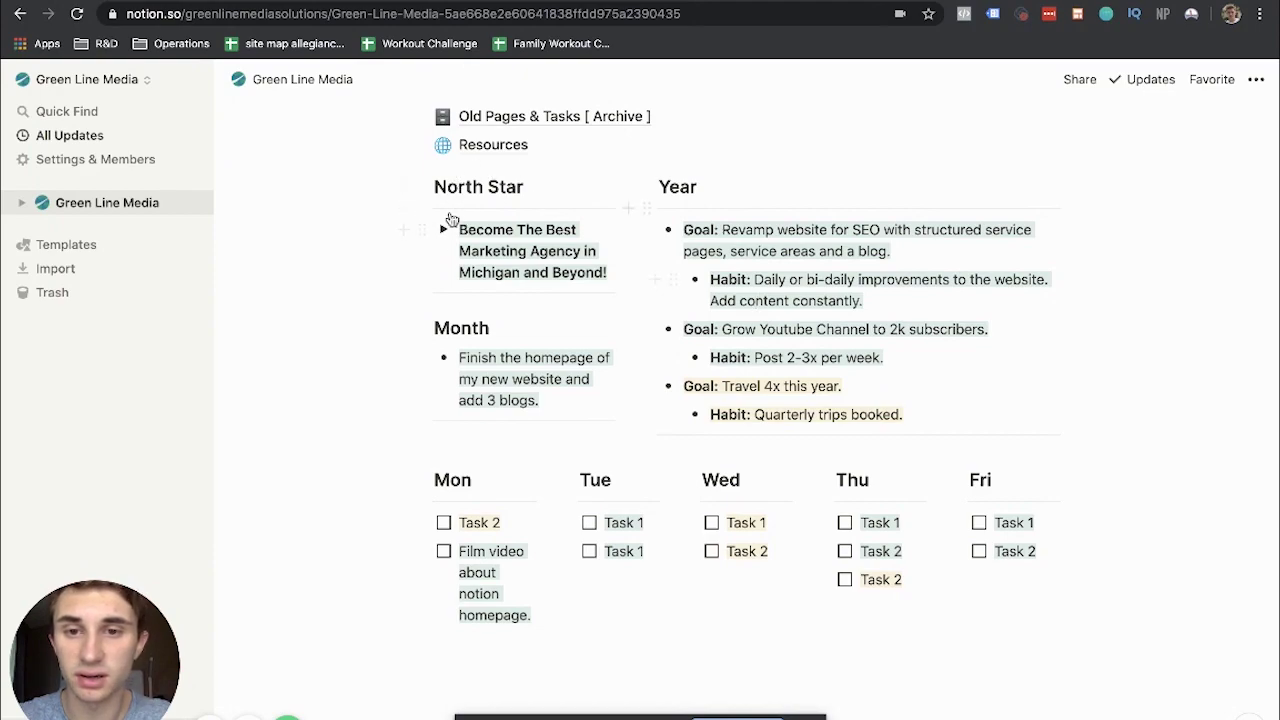
drag(497, 229, 663, 270)
key(Escape)
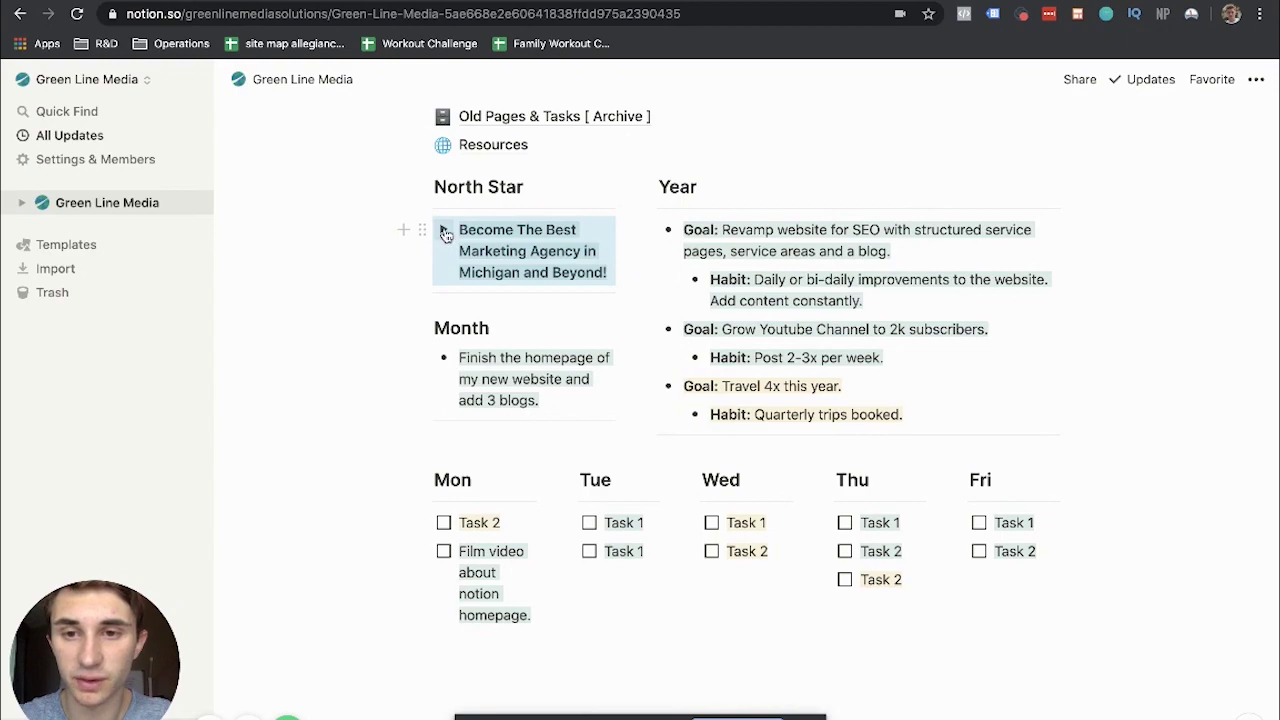
click(445, 230)
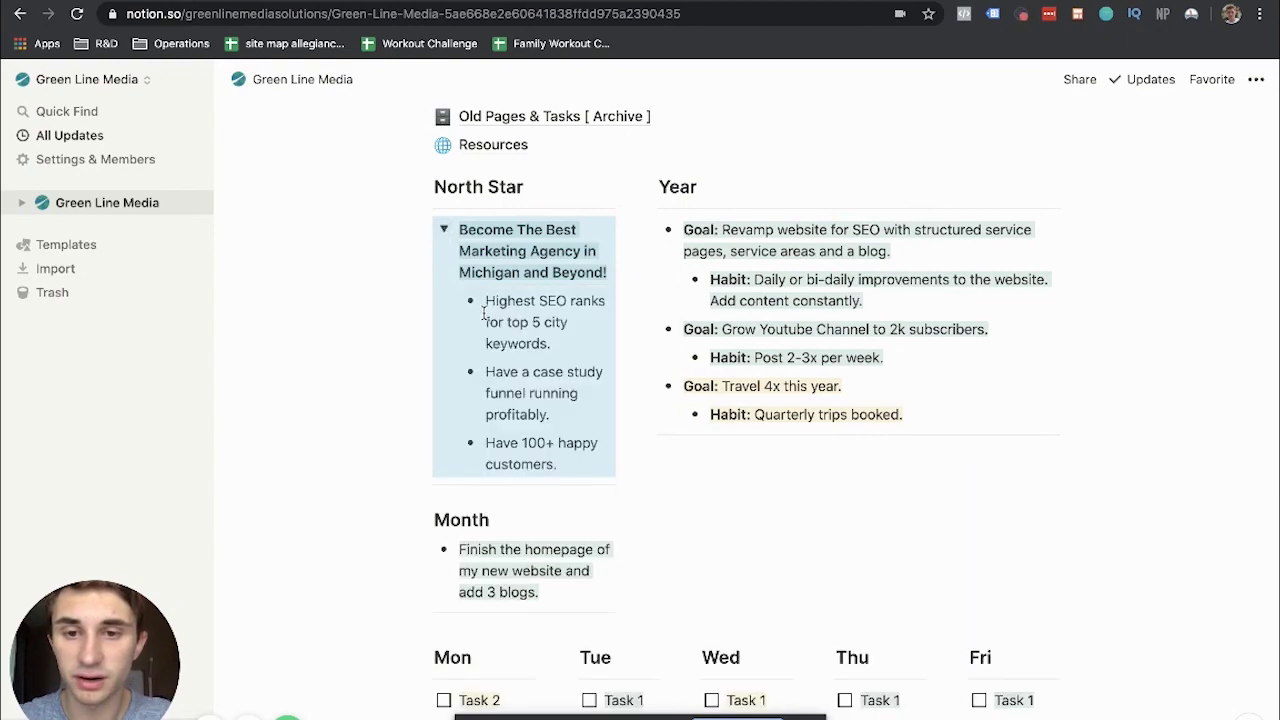
click(508, 345)
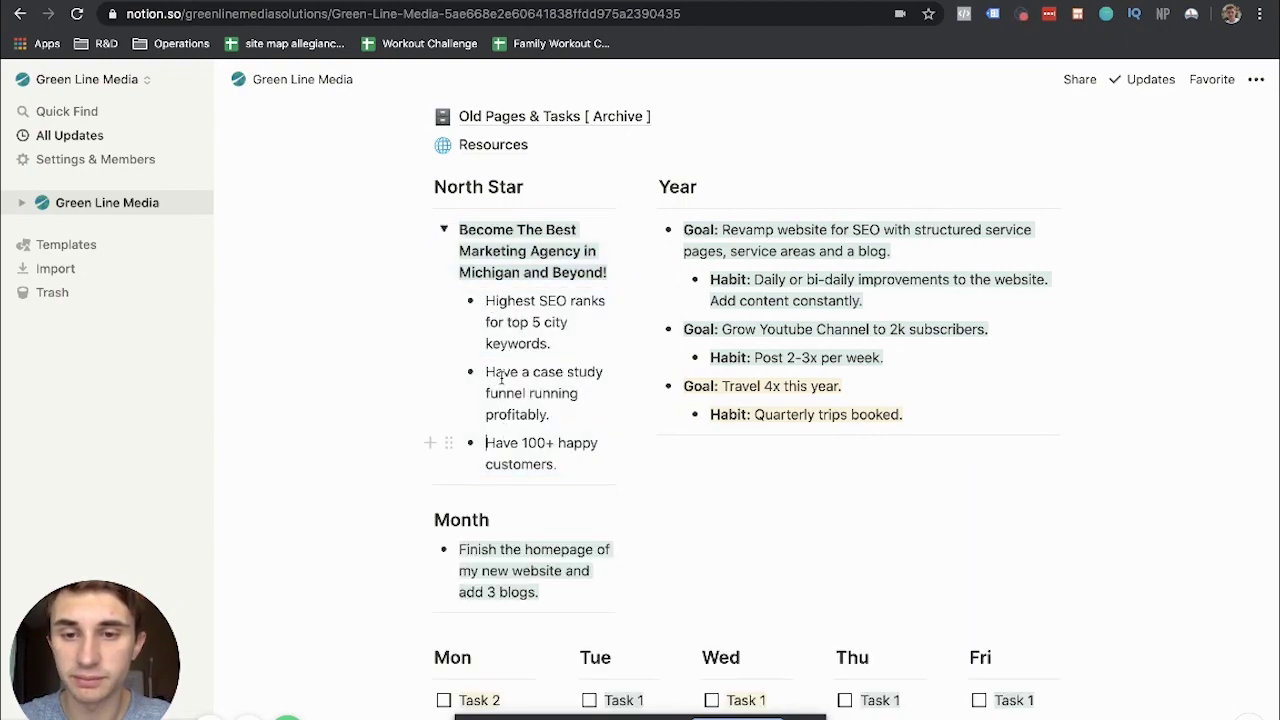
click(444, 230)
scroll(461, 247, down, 2)
scroll(440, 255, up, 3)
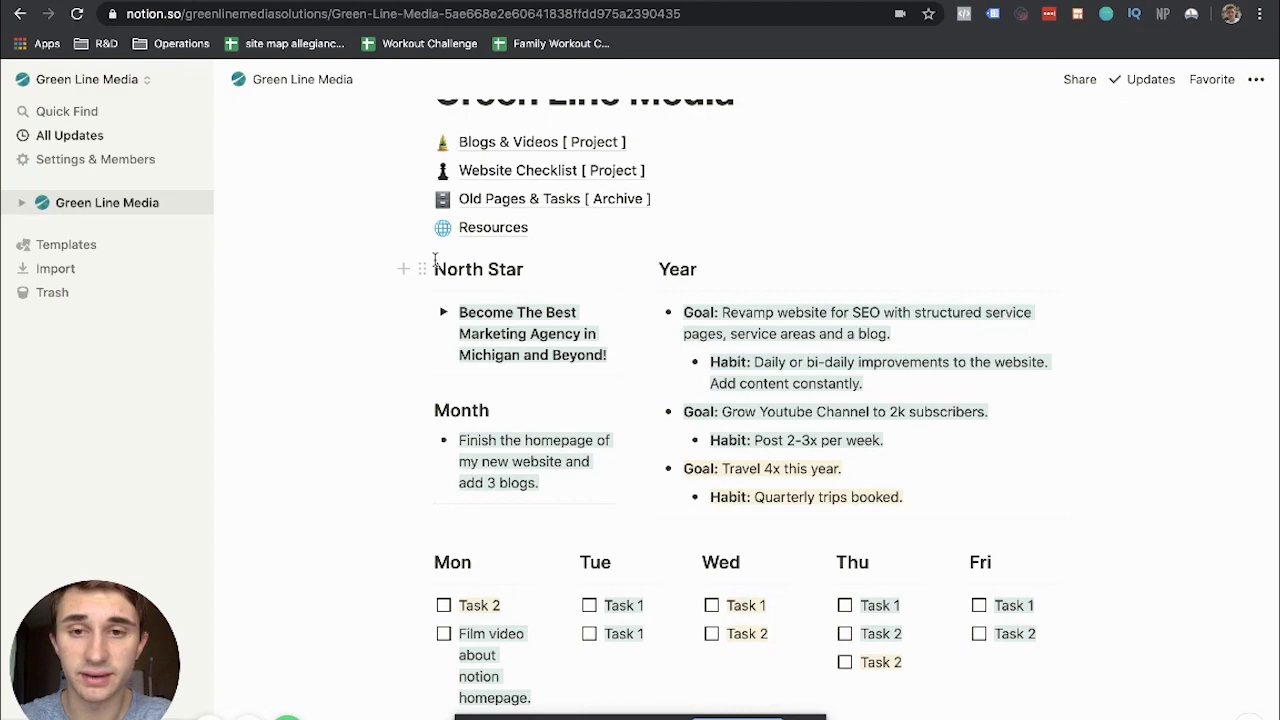
drag(433, 262, 523, 270)
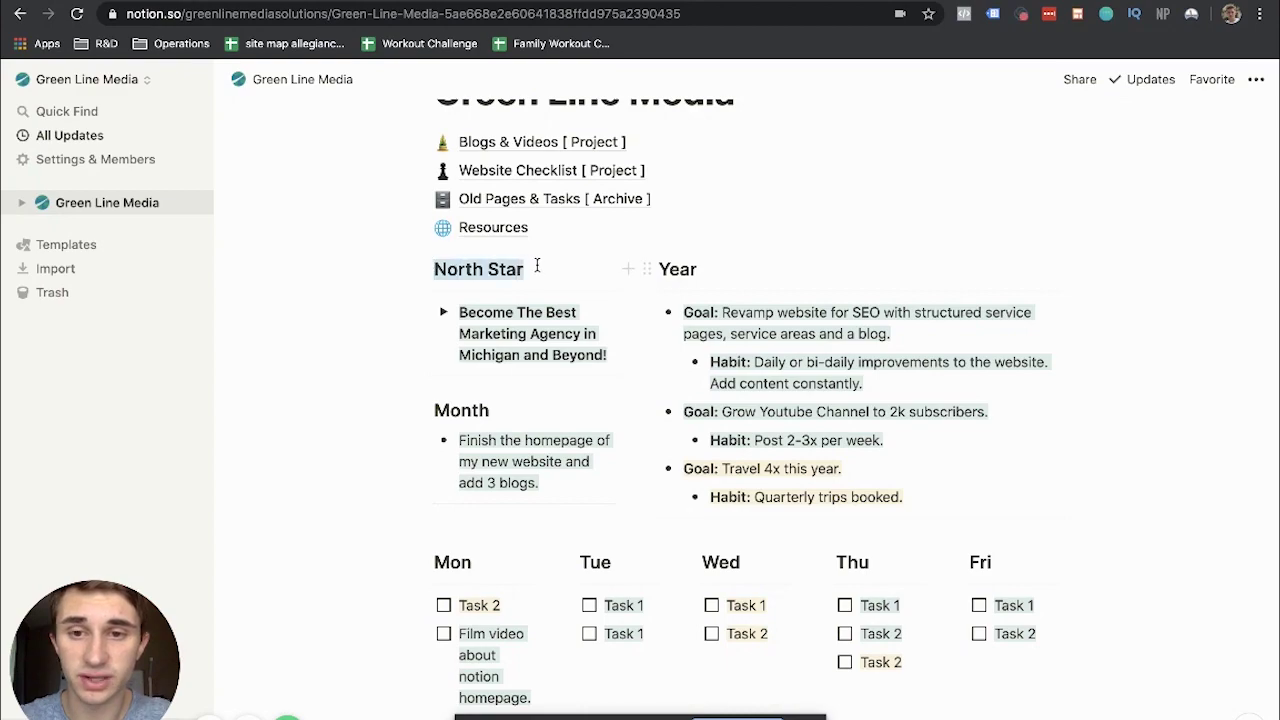
click(660, 270)
double_click(679, 270)
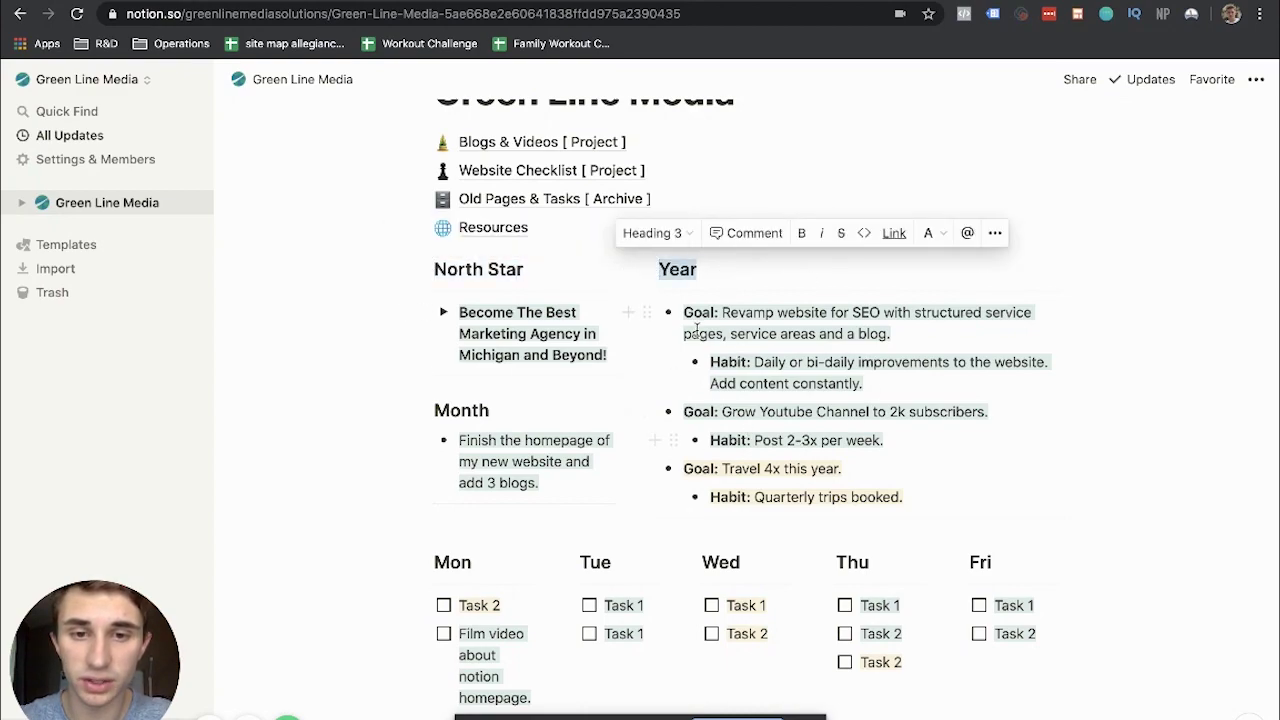
scroll(734, 540, down, 2)
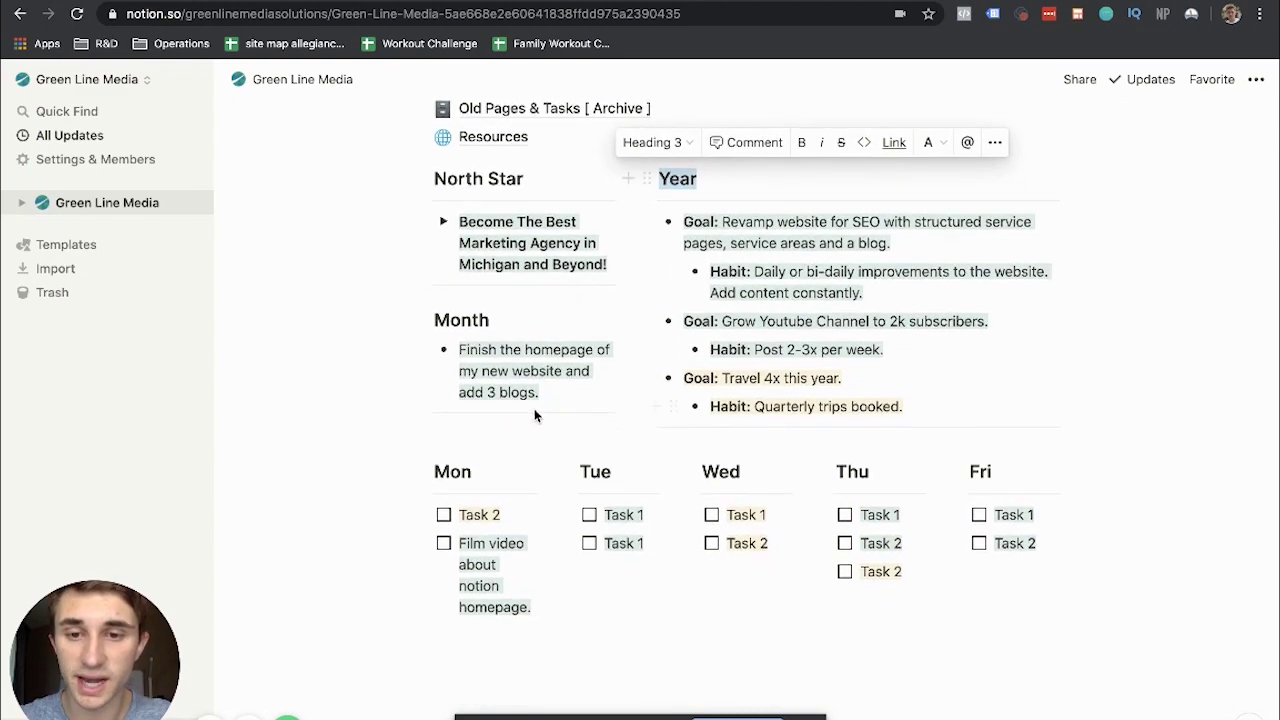
drag(541, 392, 475, 333)
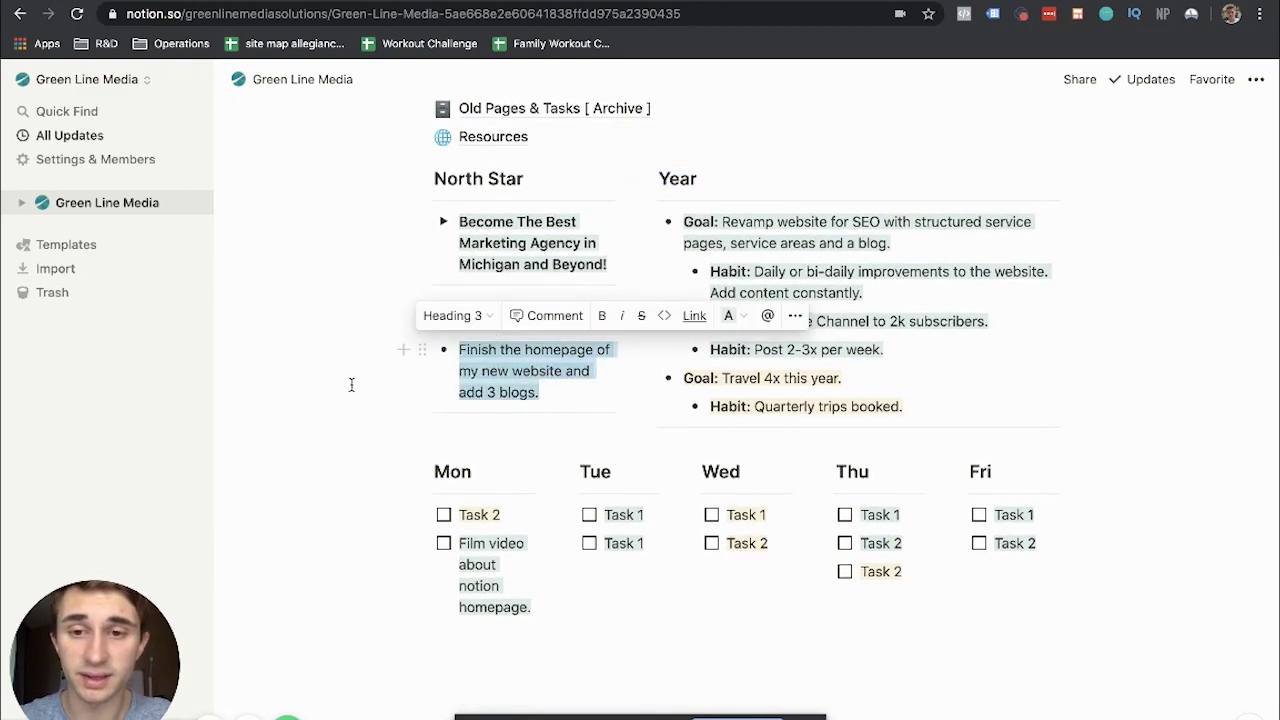
key(Left)
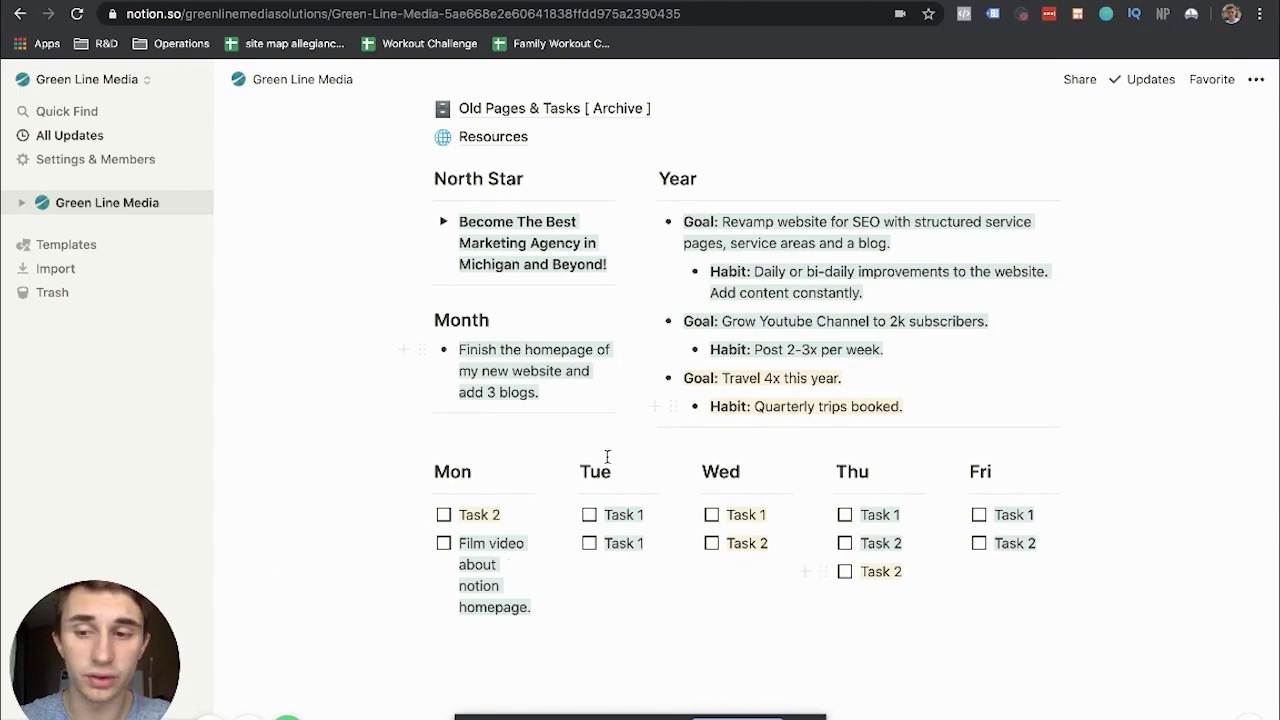
- Check off Monday's Task 2 and film-video task, Tuesday's first Task 1, and Wednesday's two tasks
scroll(717, 418, up, 3)
scroll(476, 524, down, 3)
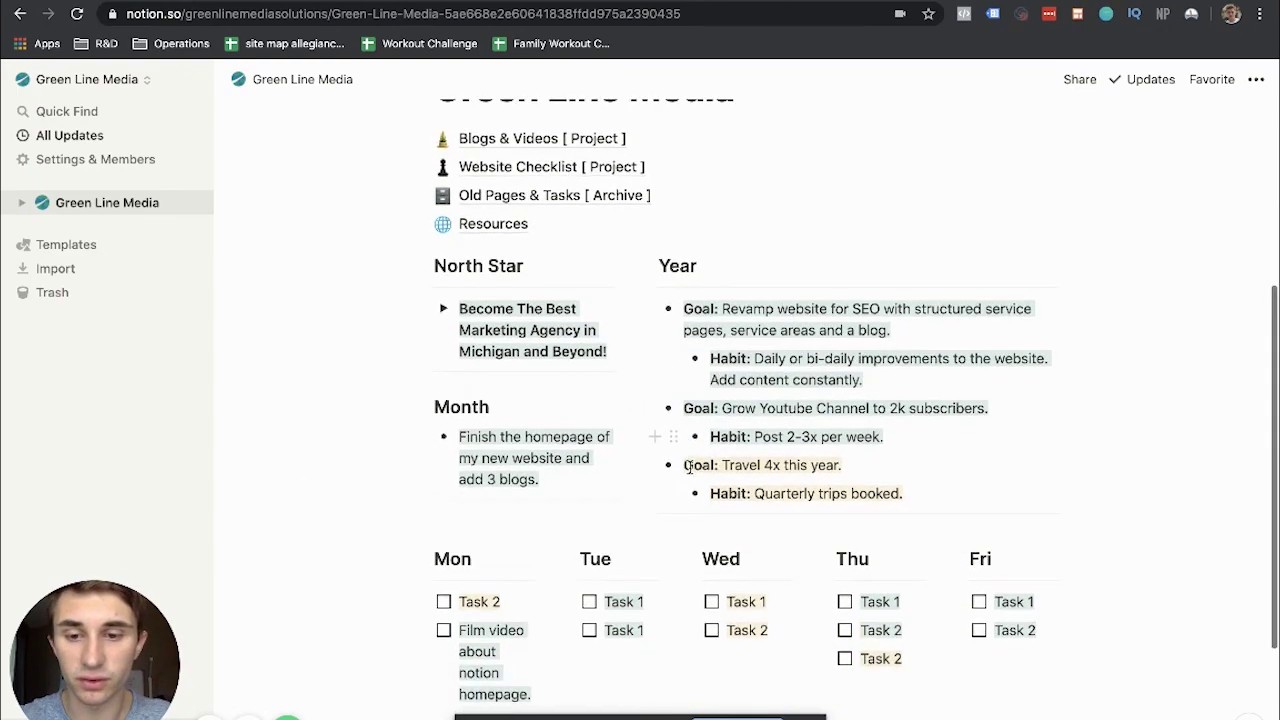
click(443, 497)
click(443, 526)
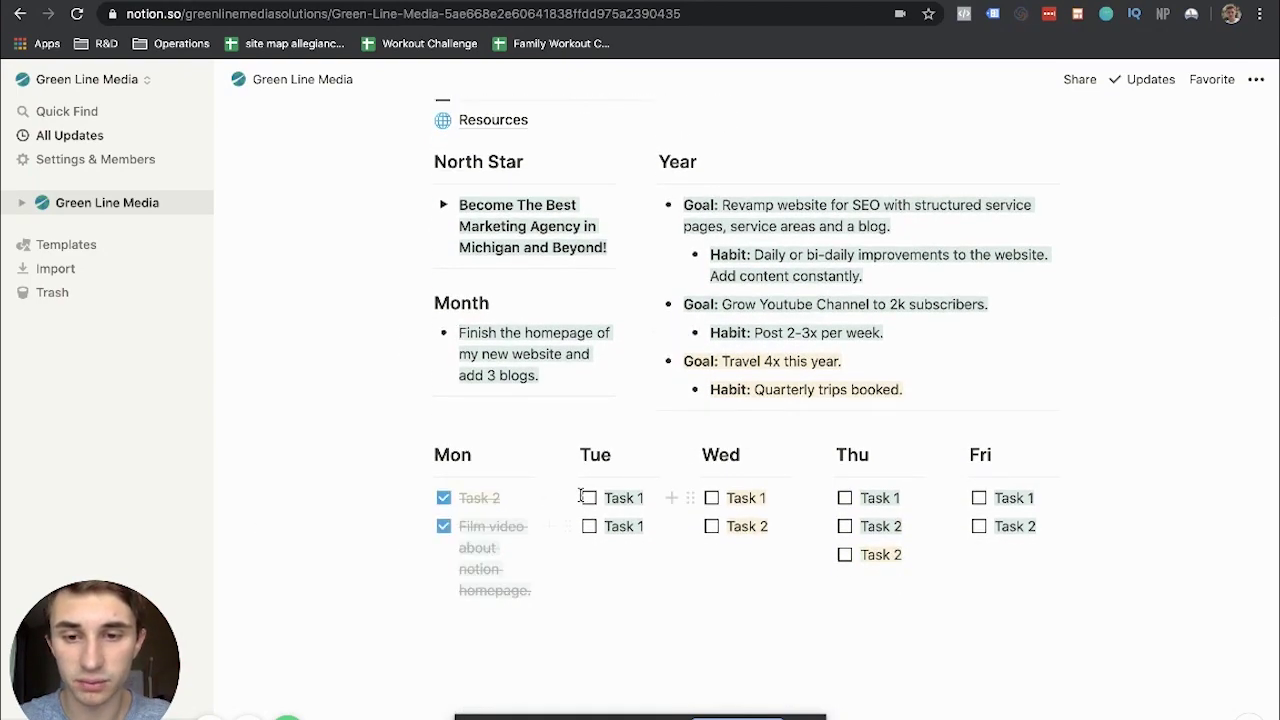
click(589, 497)
click(690, 497)
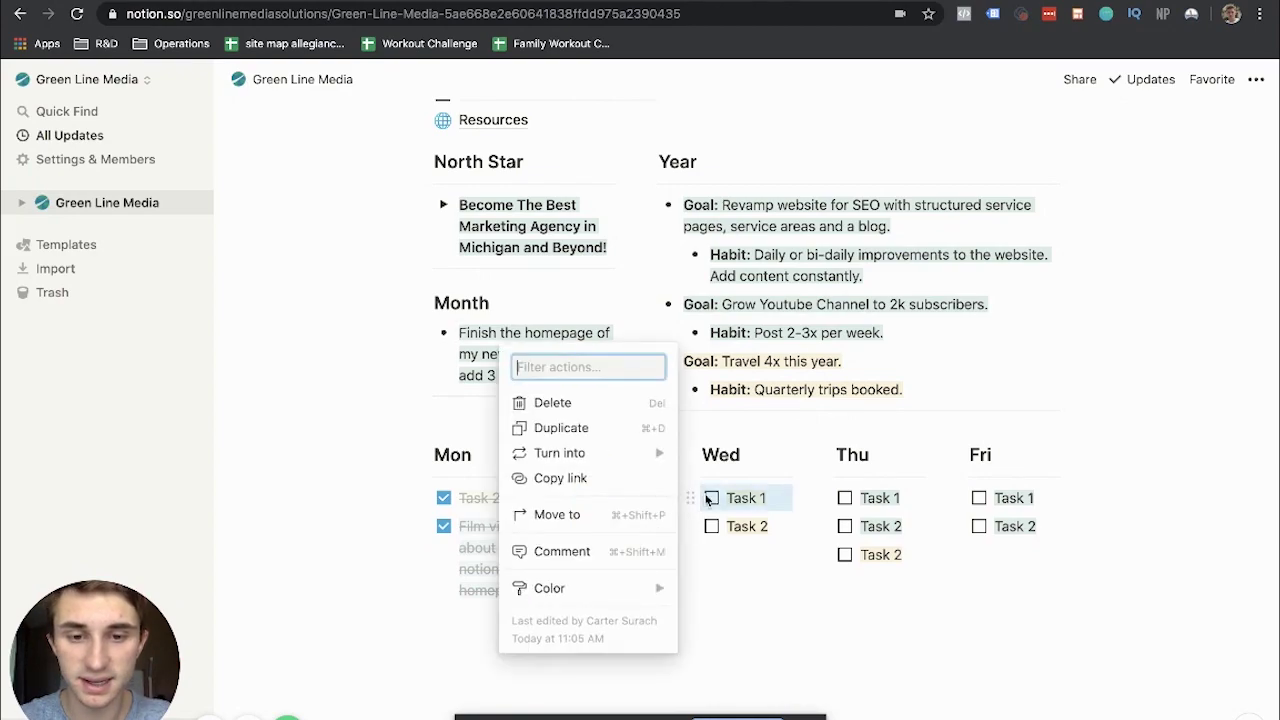
click(713, 499)
click(711, 498)
click(711, 526)
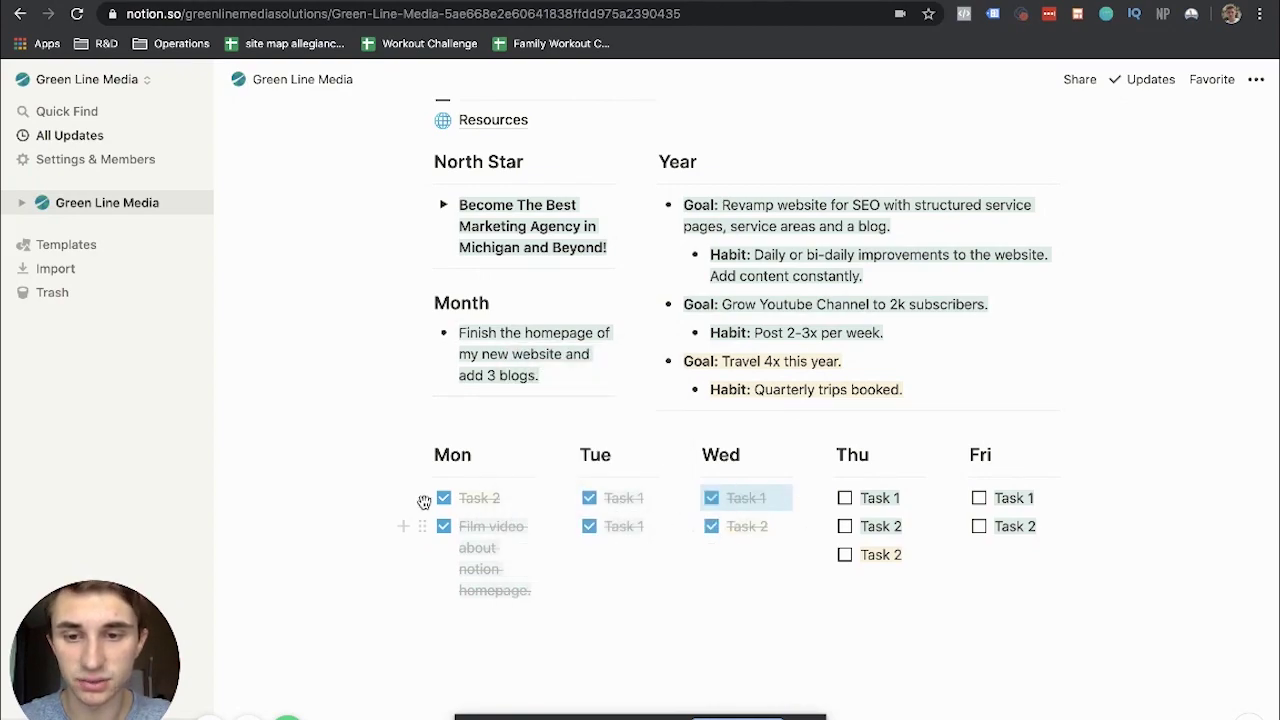
- Move the five completed Monday–Wednesday to-dos into Old Pages & Tasks, keeping Wednesday's Task 2
drag(422, 497, 540, 215)
drag(423, 619, 622, 222)
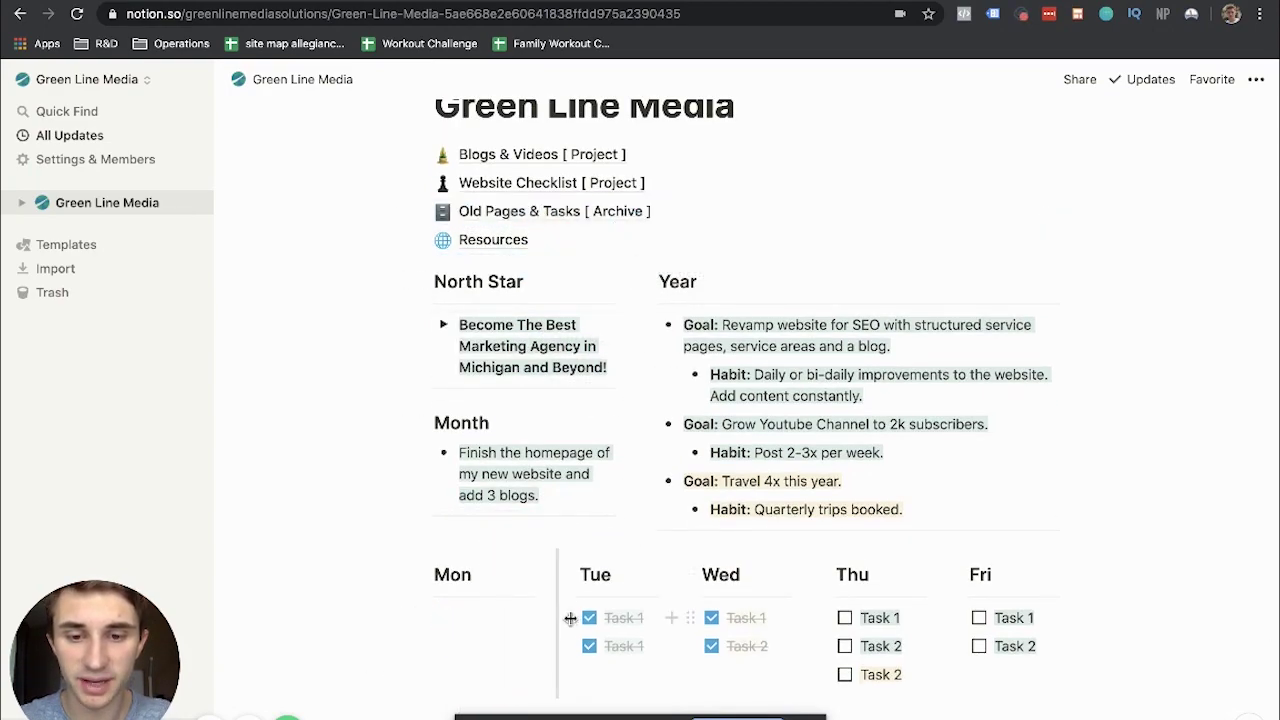
drag(582, 620, 600, 212)
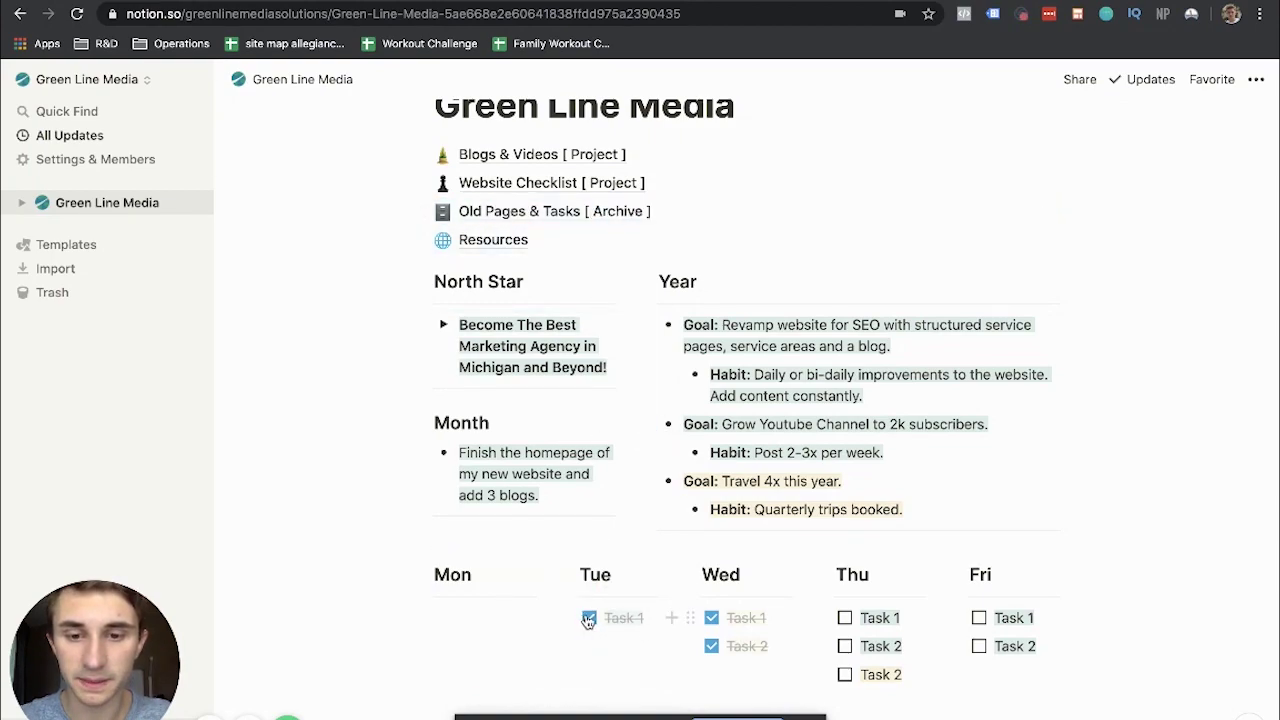
drag(570, 620, 597, 210)
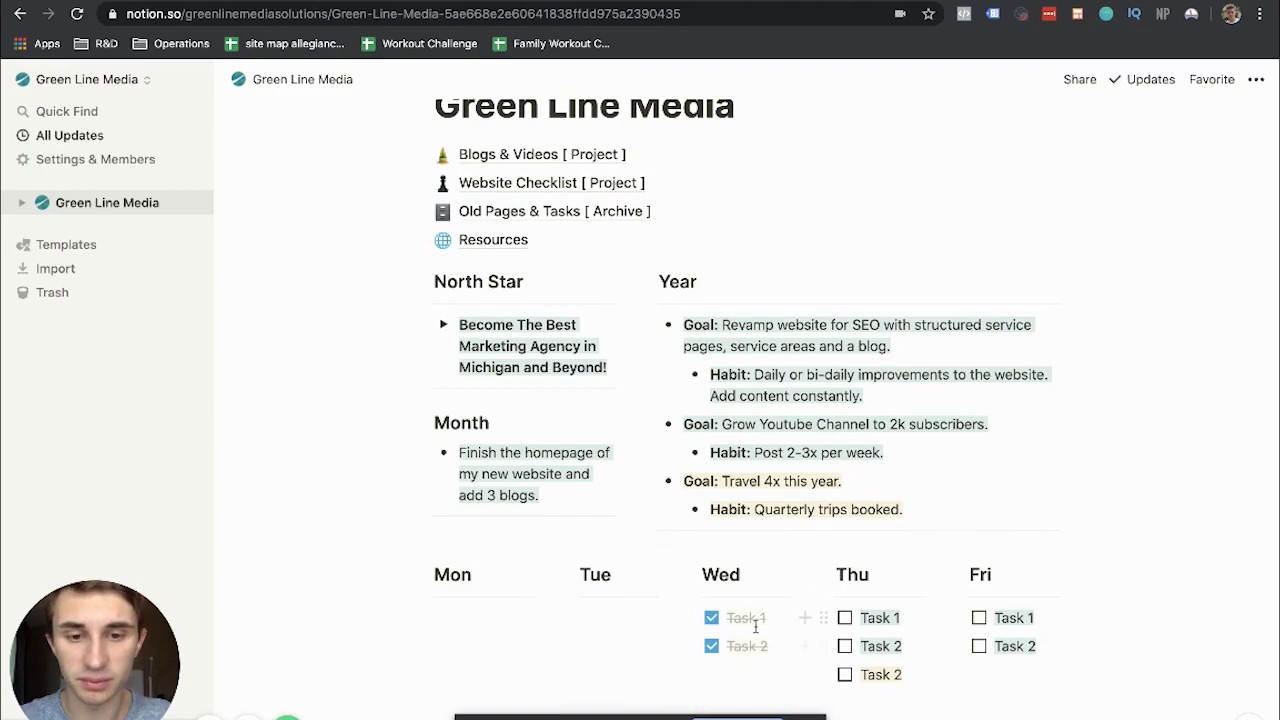
drag(710, 620, 565, 213)
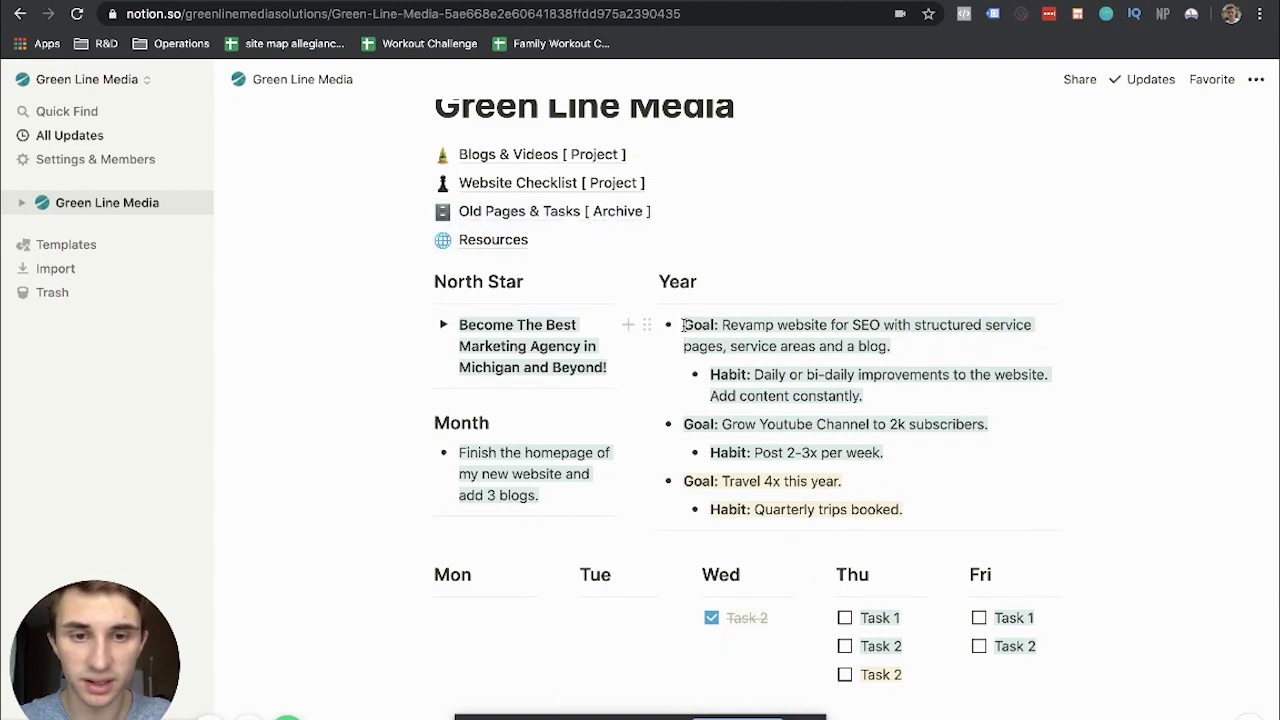
- Strike through the first Year goal and archive it, then undo and remove the strikethrough
drag(683, 325, 888, 348)
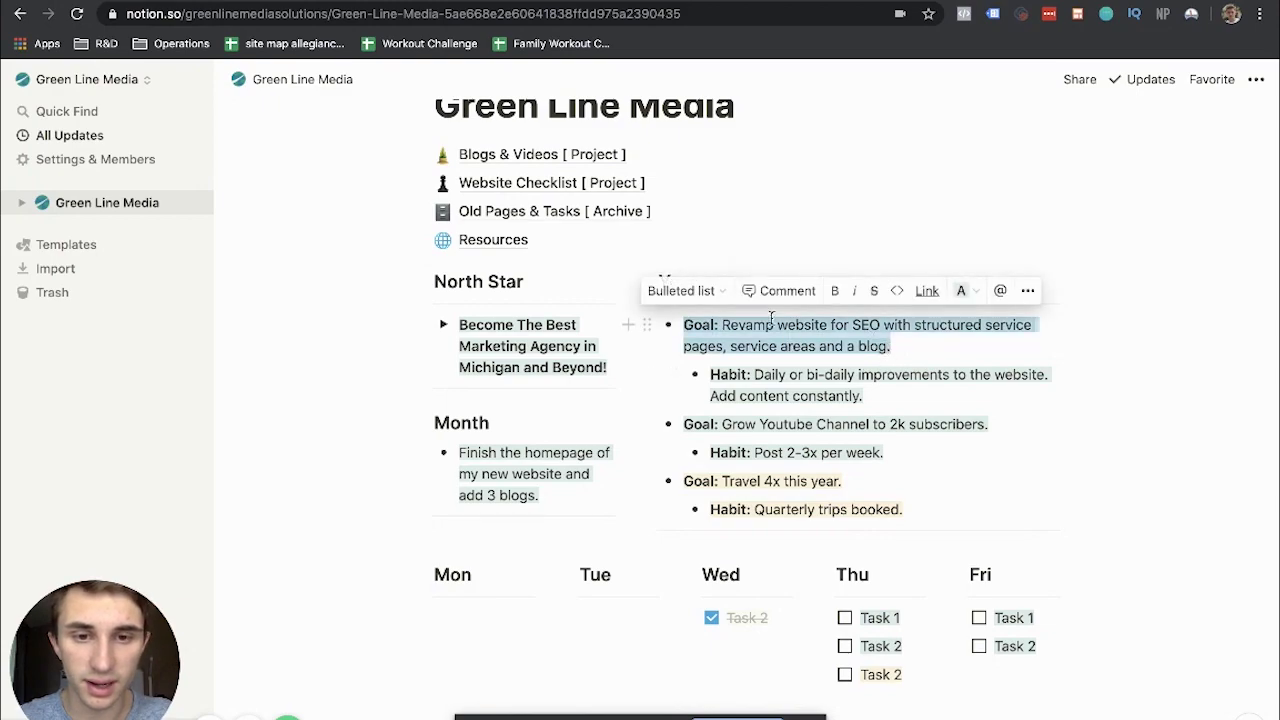
click(873, 290)
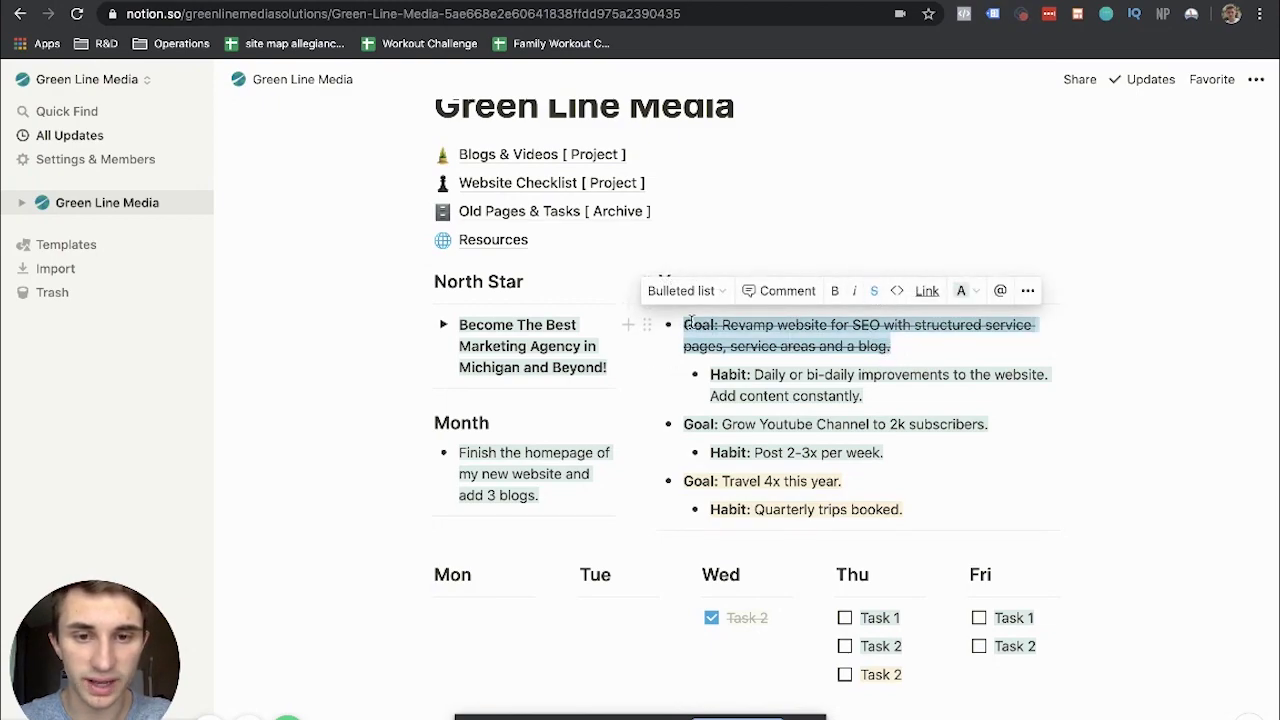
drag(647, 324, 535, 218)
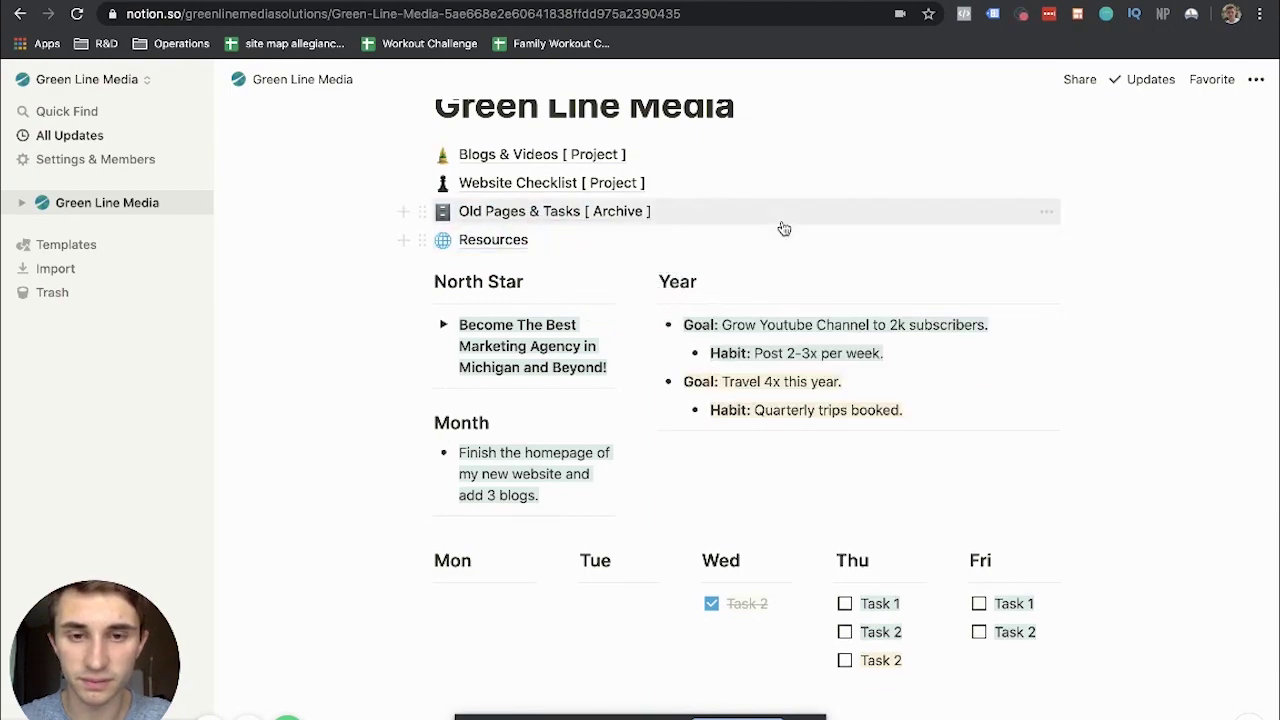
key(ctrl+z)
drag(685, 325, 890, 343)
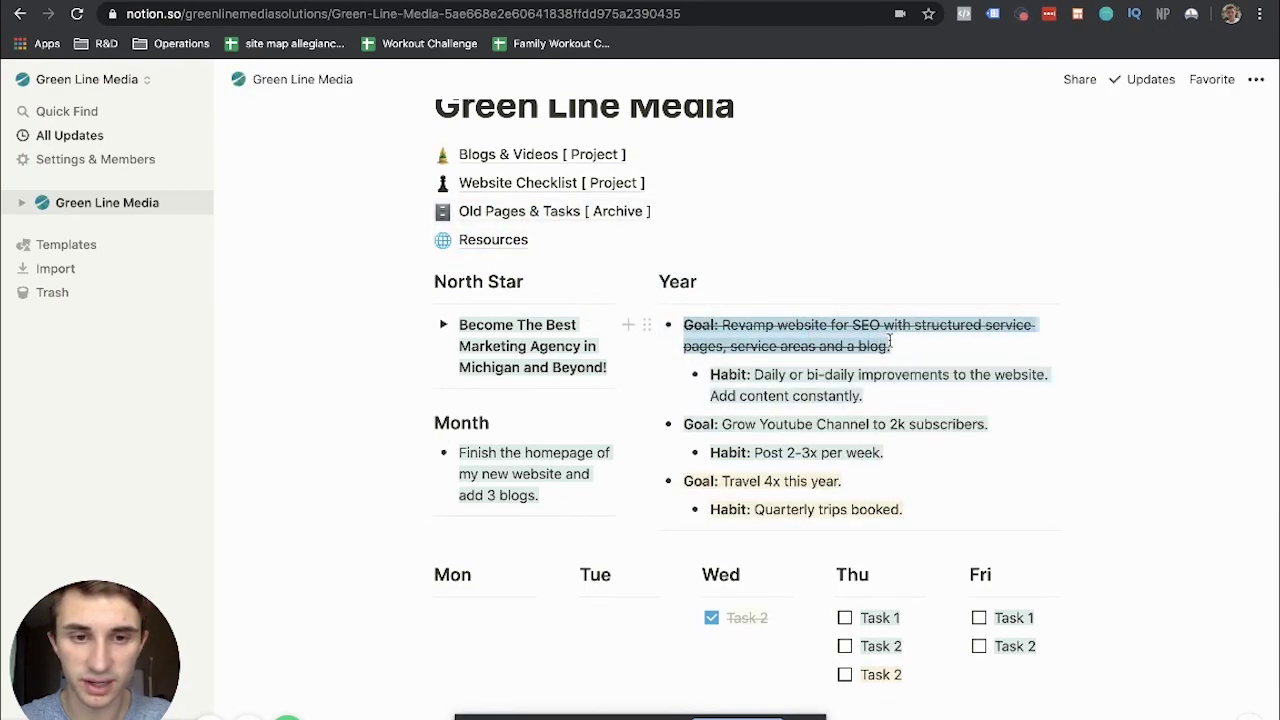
click(875, 291)
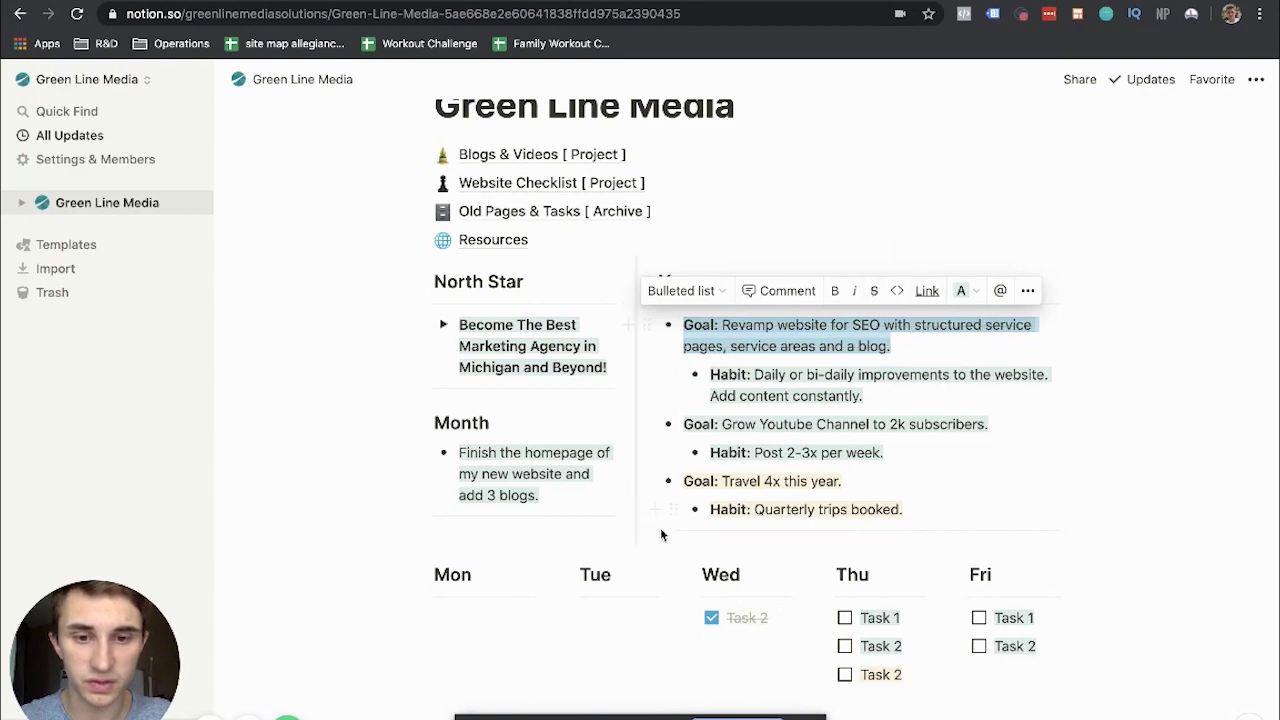
click(811, 183)
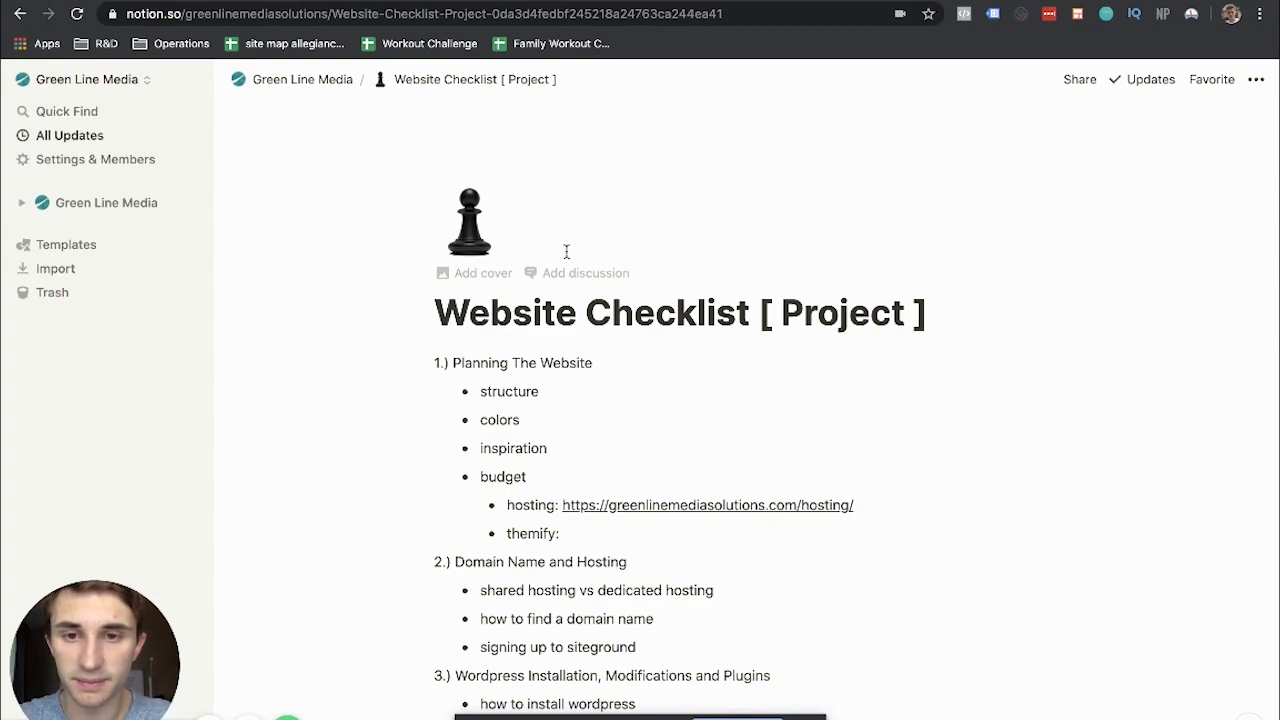
click(900, 310)
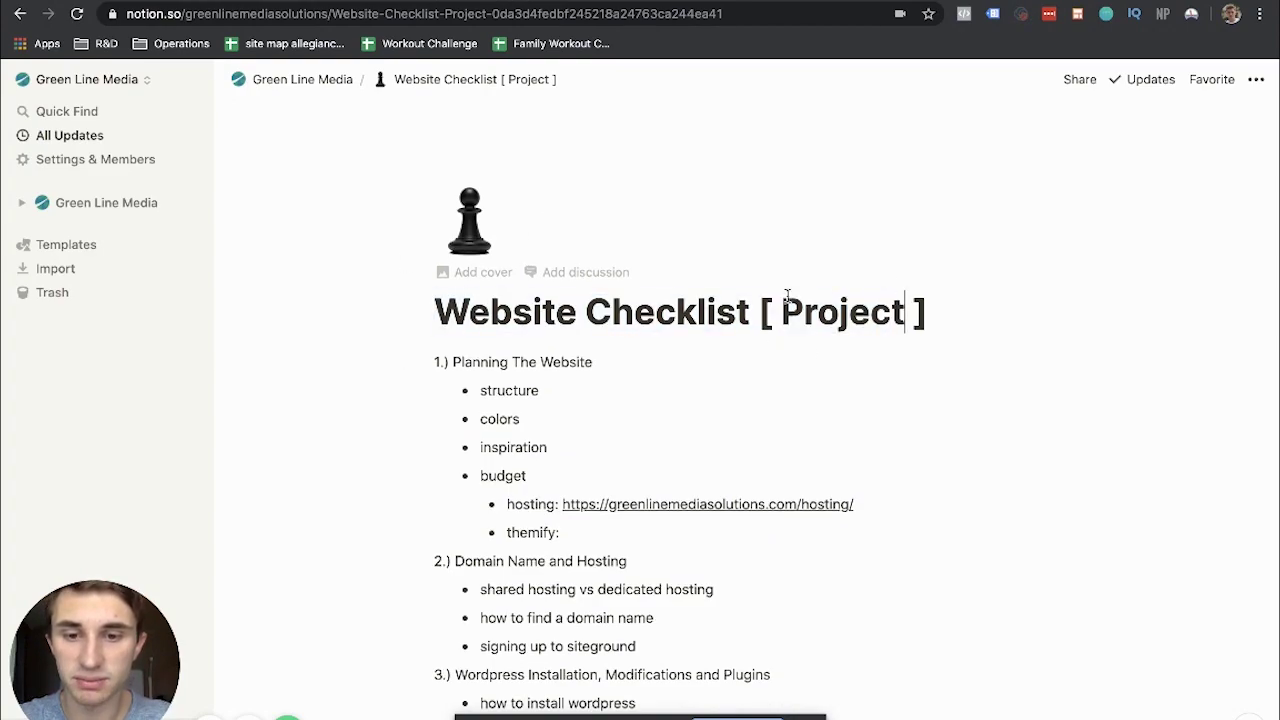
scroll(788, 294, down, 9)
scroll(788, 296, up, 10)
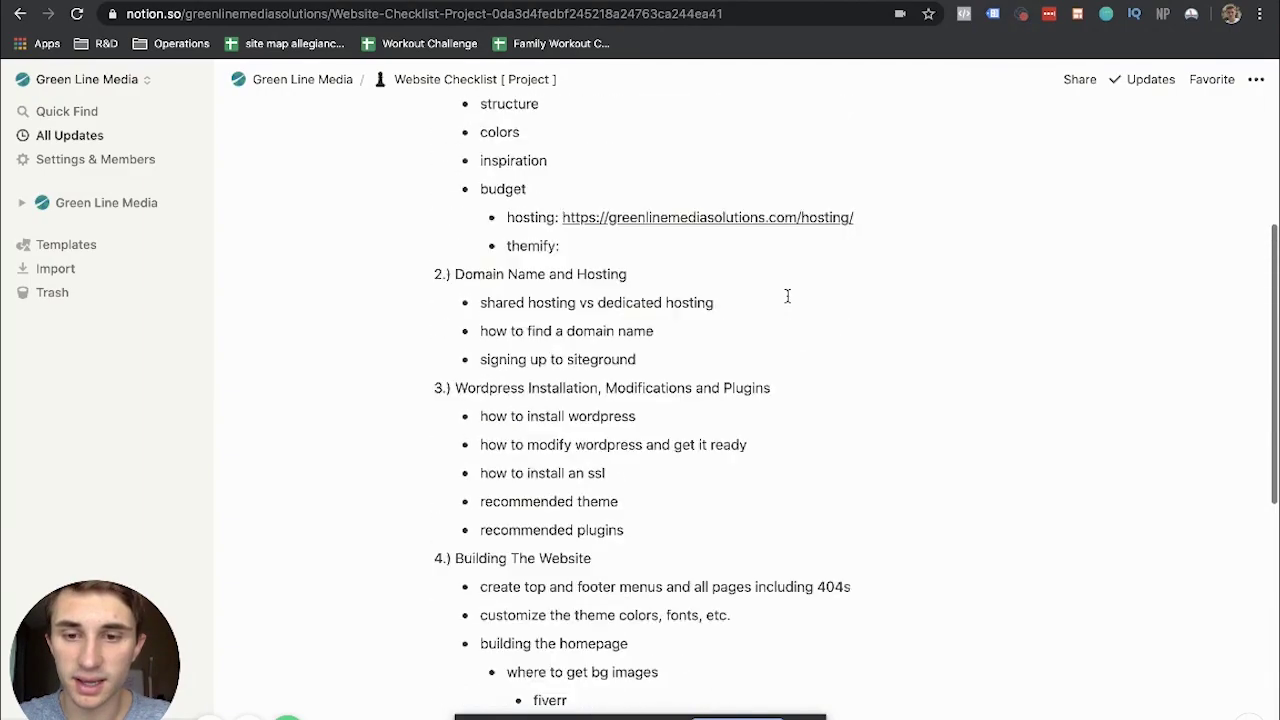
scroll(788, 296, down, 3)
scroll(788, 296, up, 3)
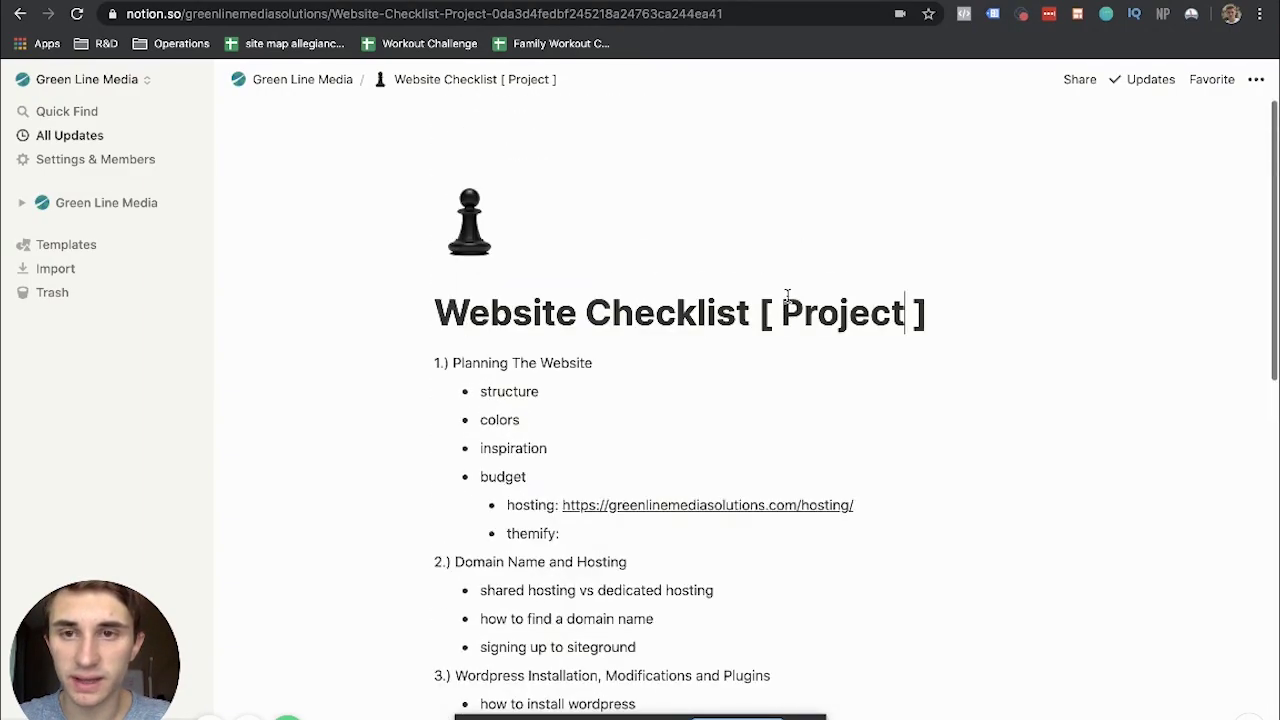
click(294, 88)
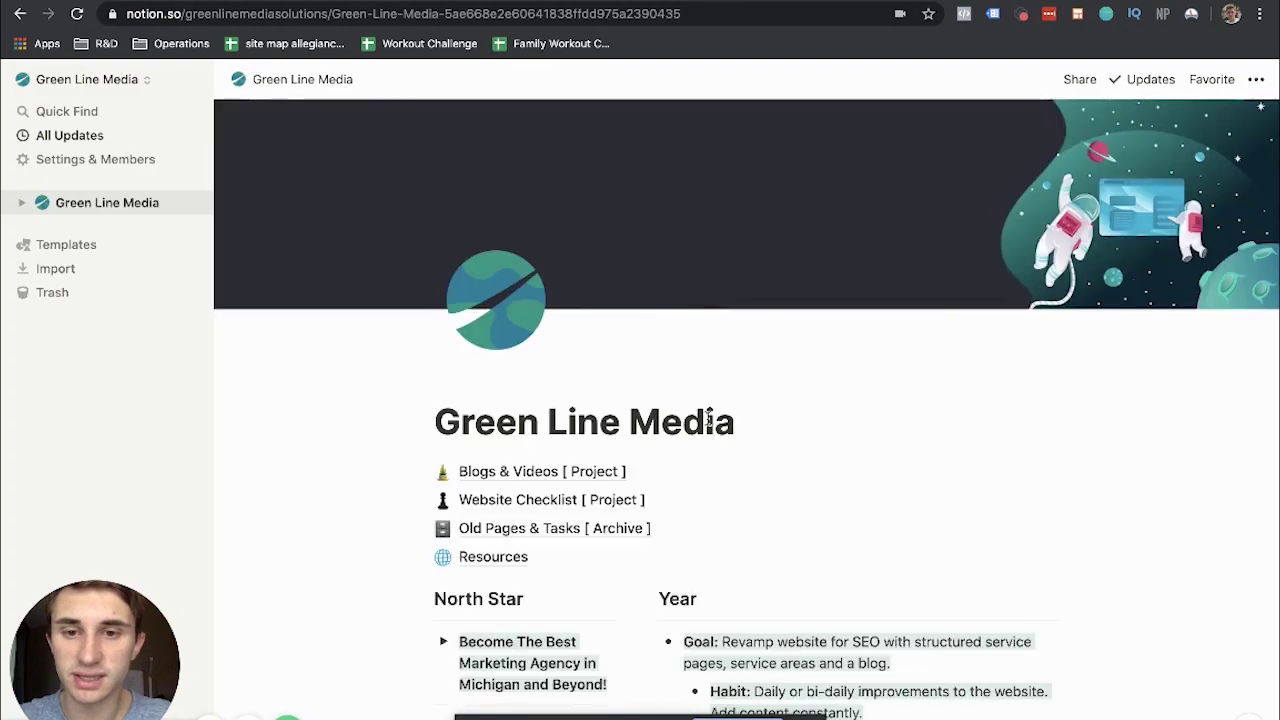
scroll(514, 414, down, 1)
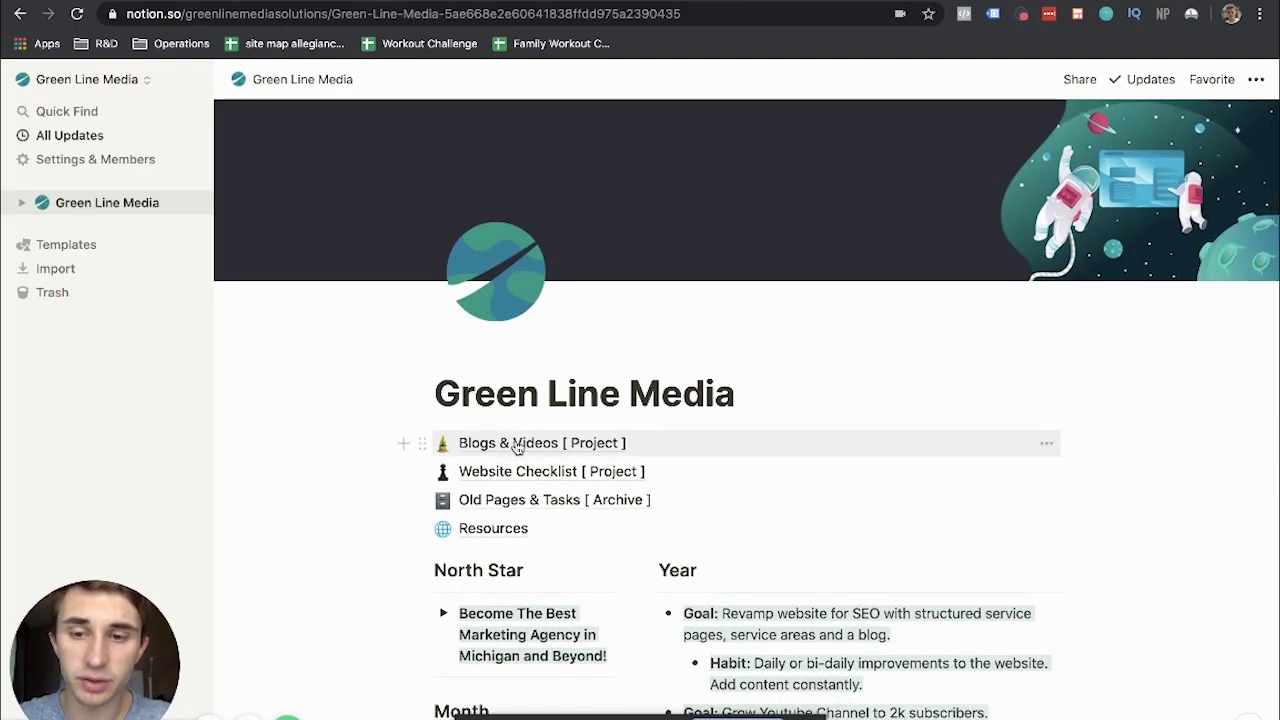
click(513, 443)
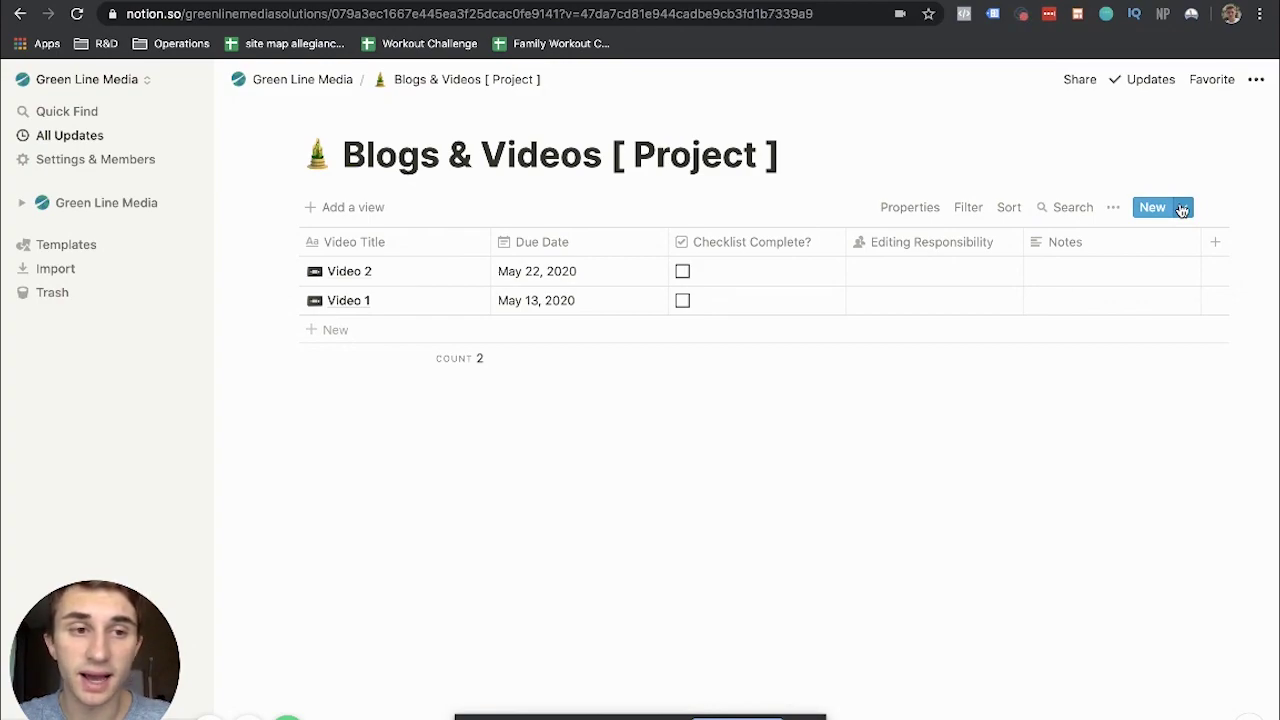
- Show the template choices for a new Blogs & Videos entry
click(1183, 208)
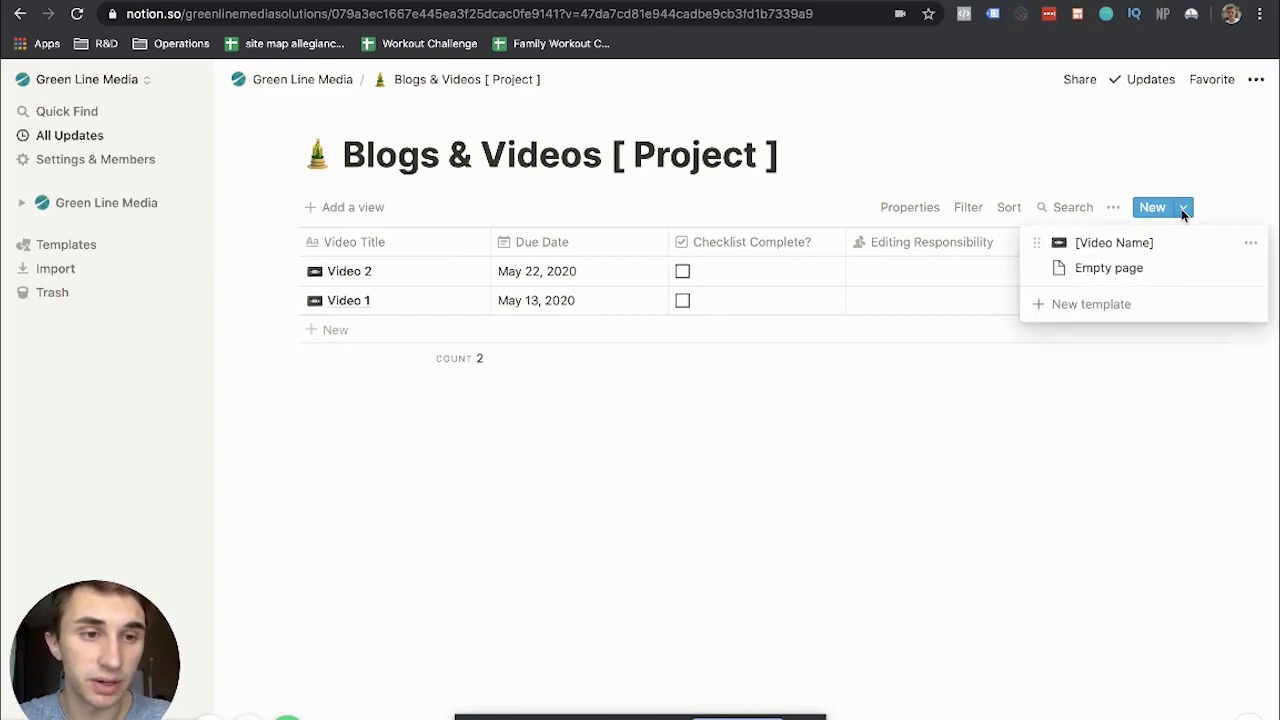
- Create a page from the [Video Name] template titled 'Notion Homepage Tutorial'
click(1113, 243)
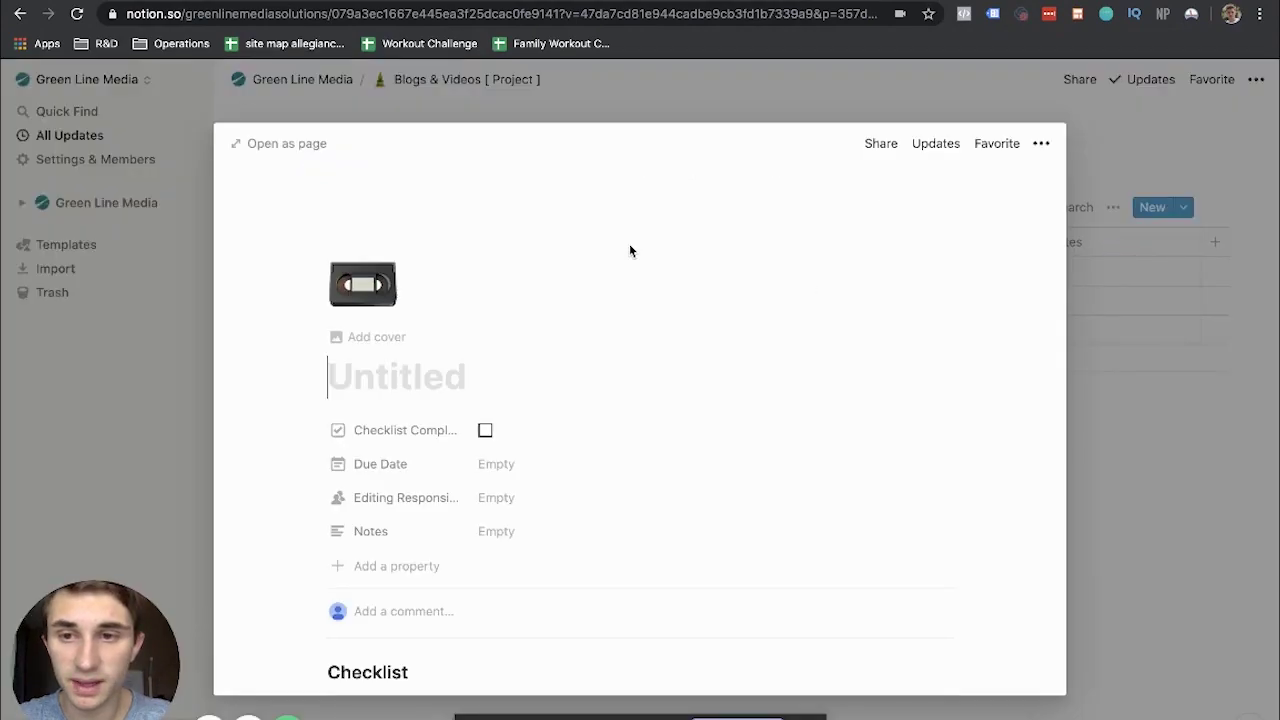
text(Endt)
key(BackSpace)
key(BackSpace)
key(BackSpace)
key(BackSpace)
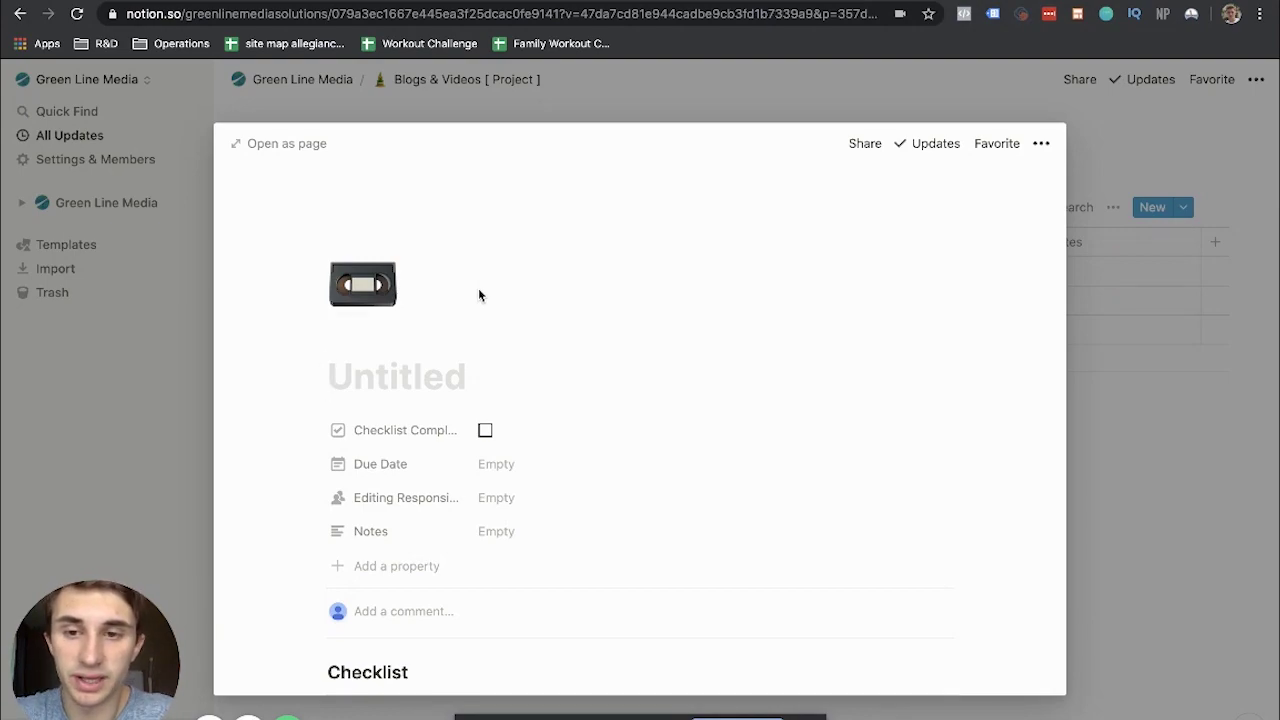
text(Notion )
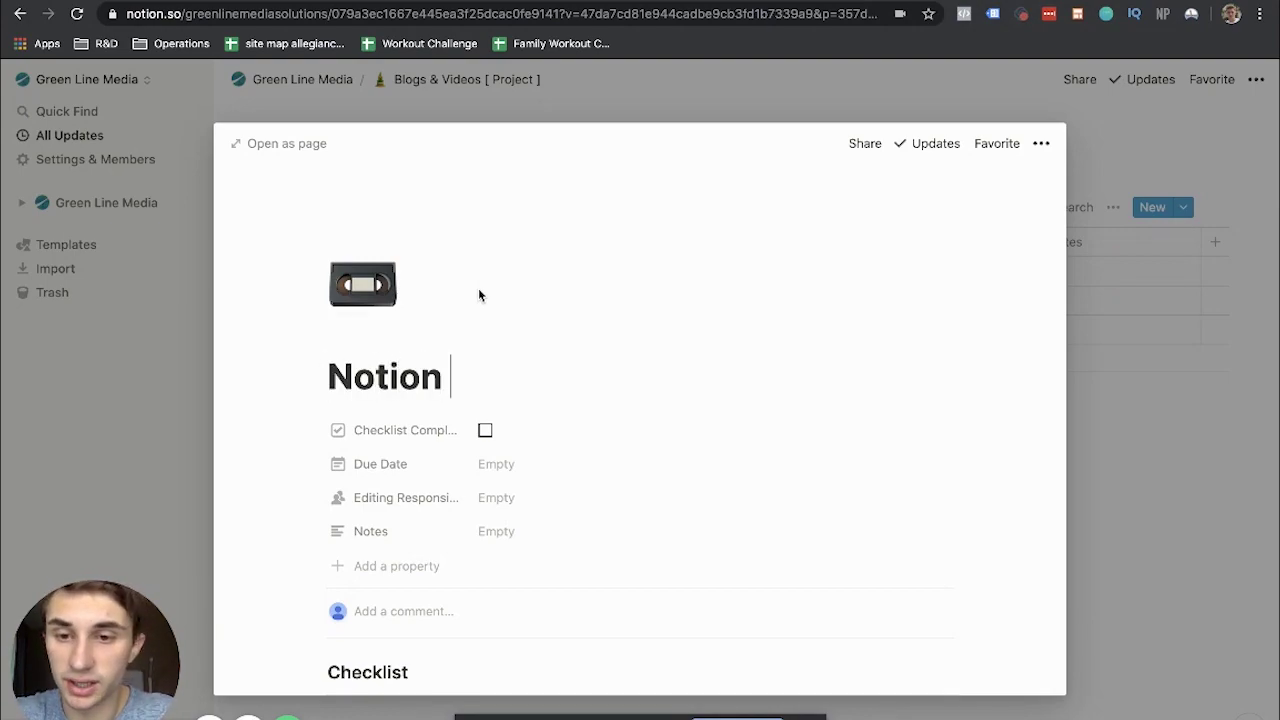
text(H)
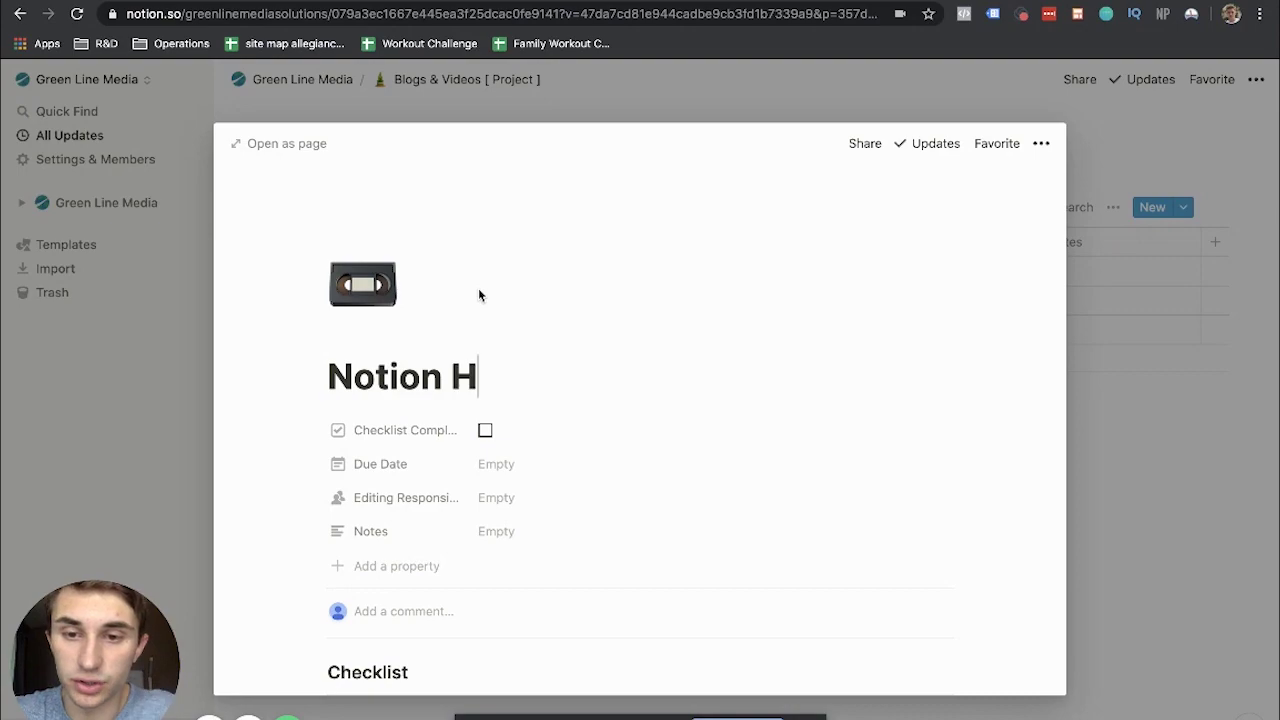
text(omepage Tutor)
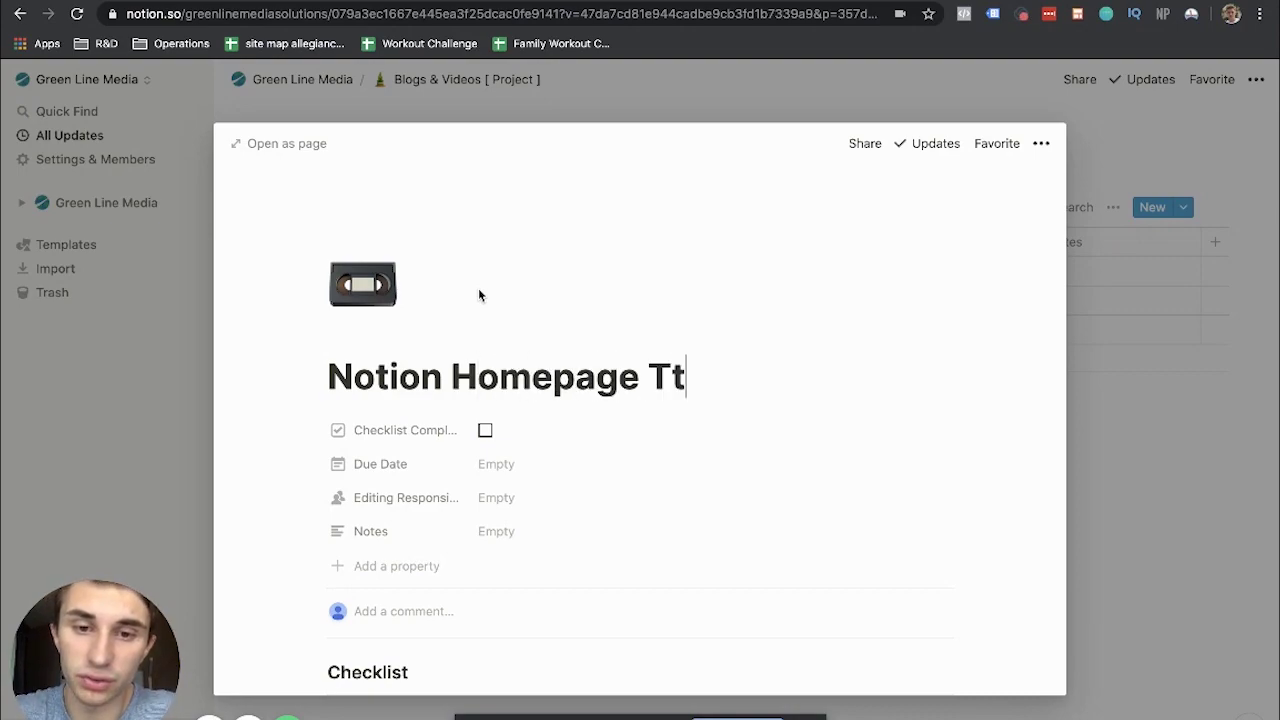
text(ial)
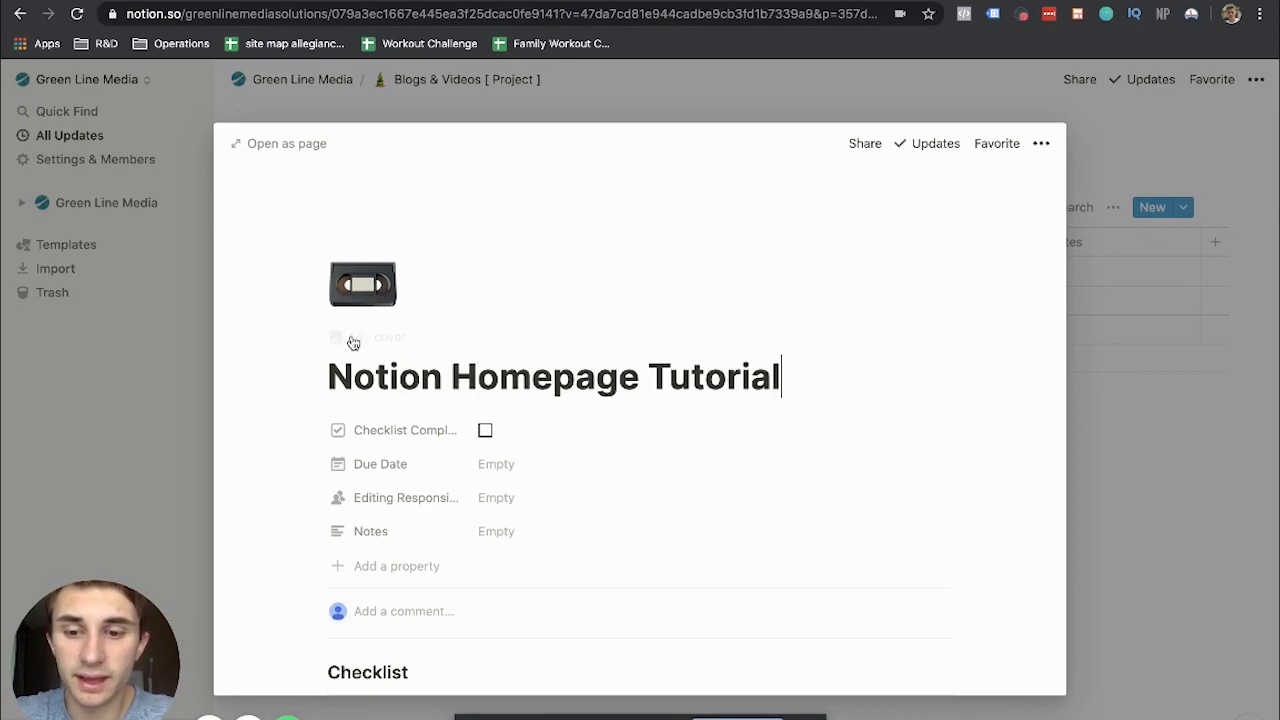
- Open the shared video folder link, then tick all eight checklist questions, thumbnail through slide overlays
scroll(311, 346, down, 5)
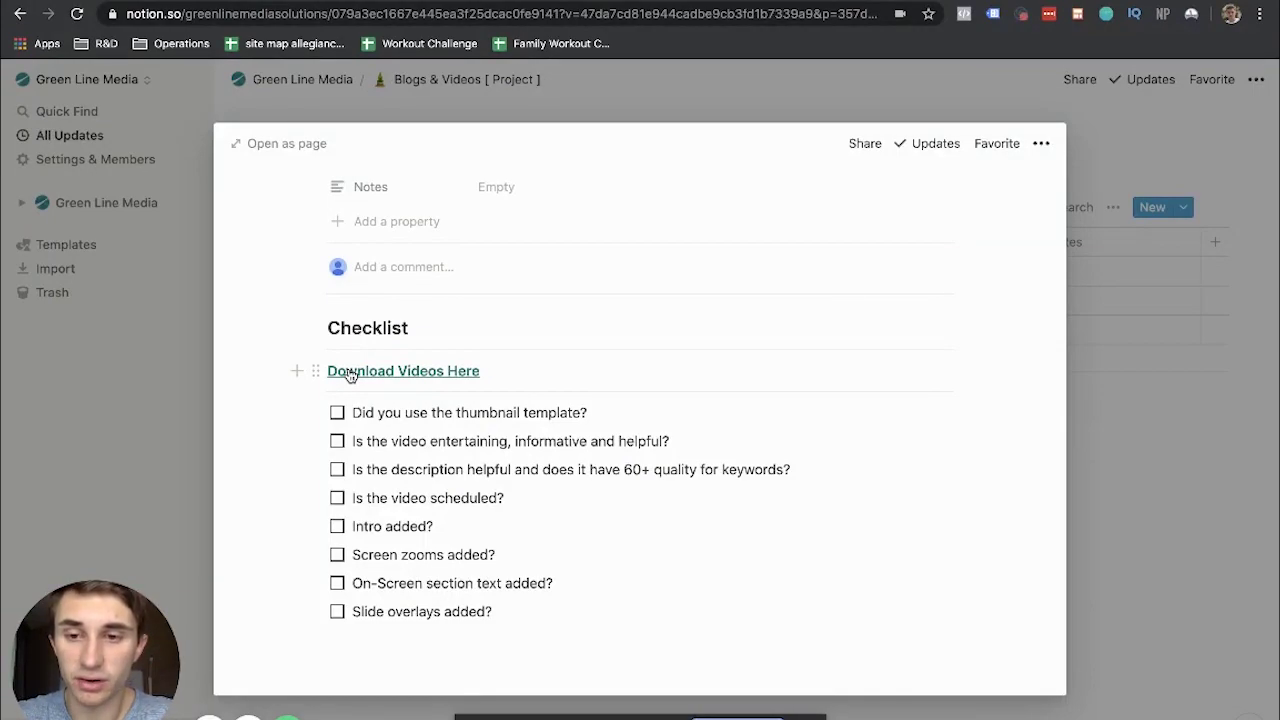
click(350, 373)
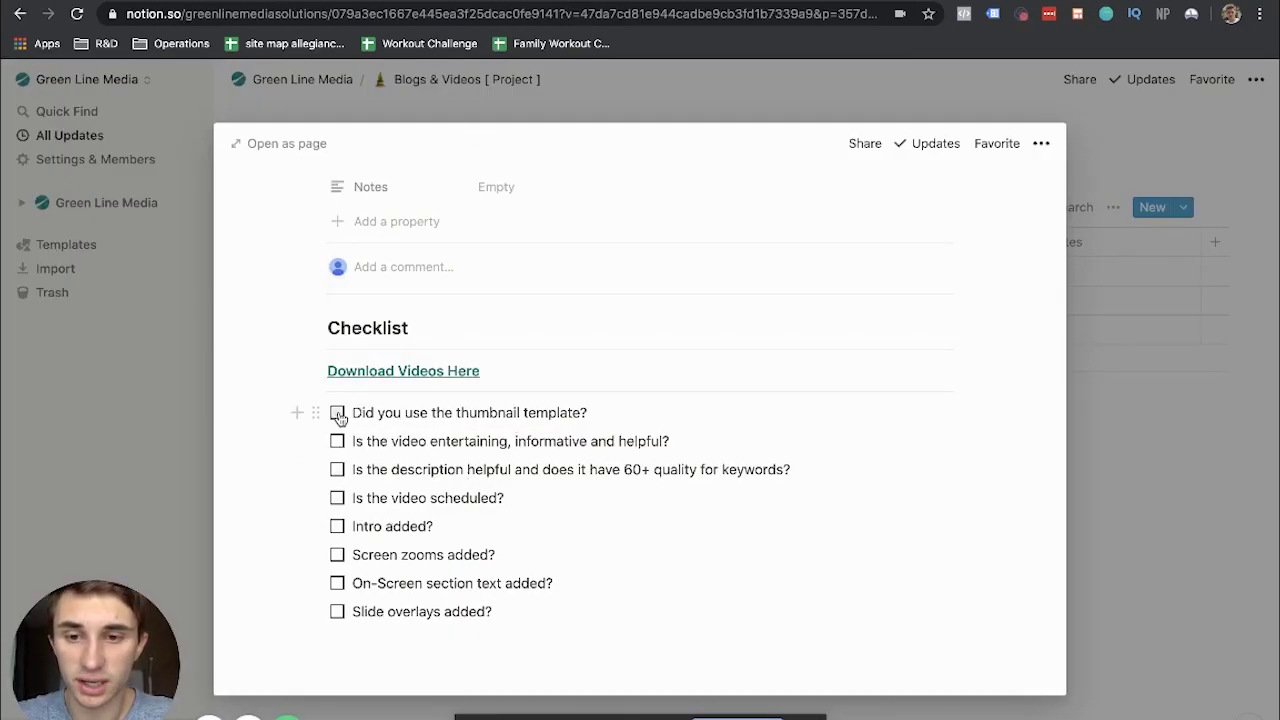
click(338, 413)
click(337, 441)
click(337, 469)
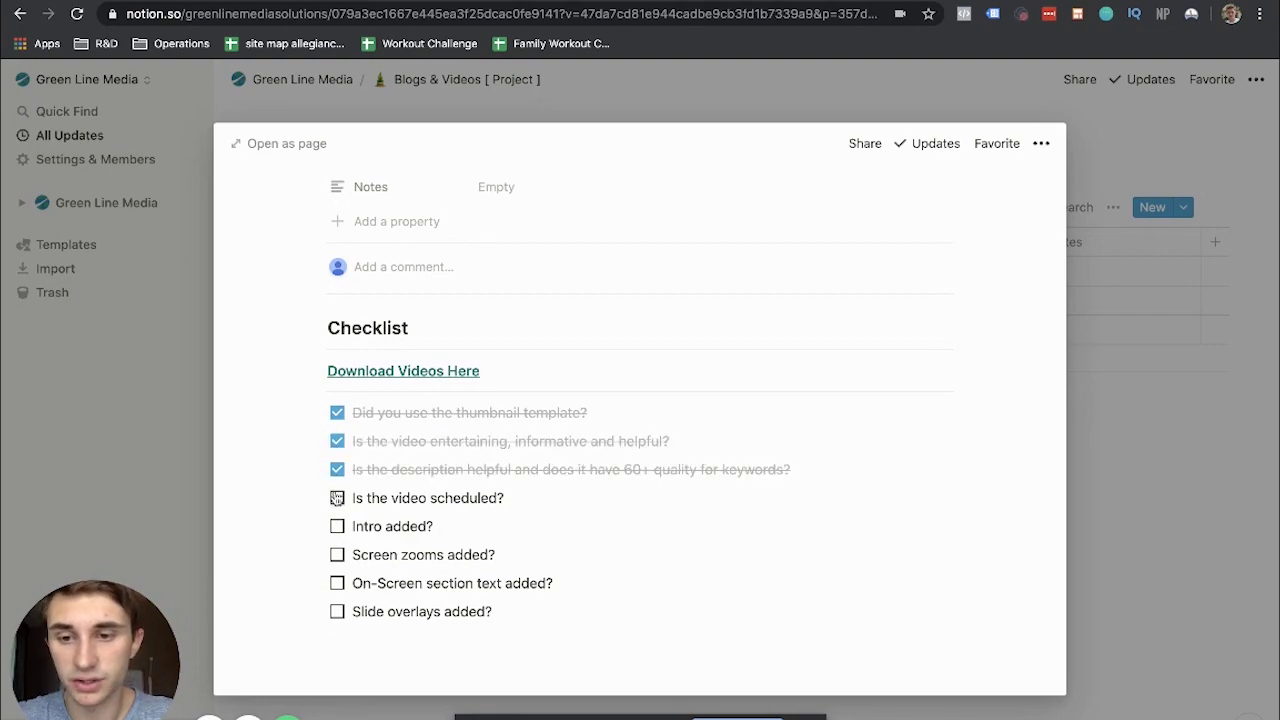
click(337, 498)
click(337, 527)
click(337, 555)
click(337, 583)
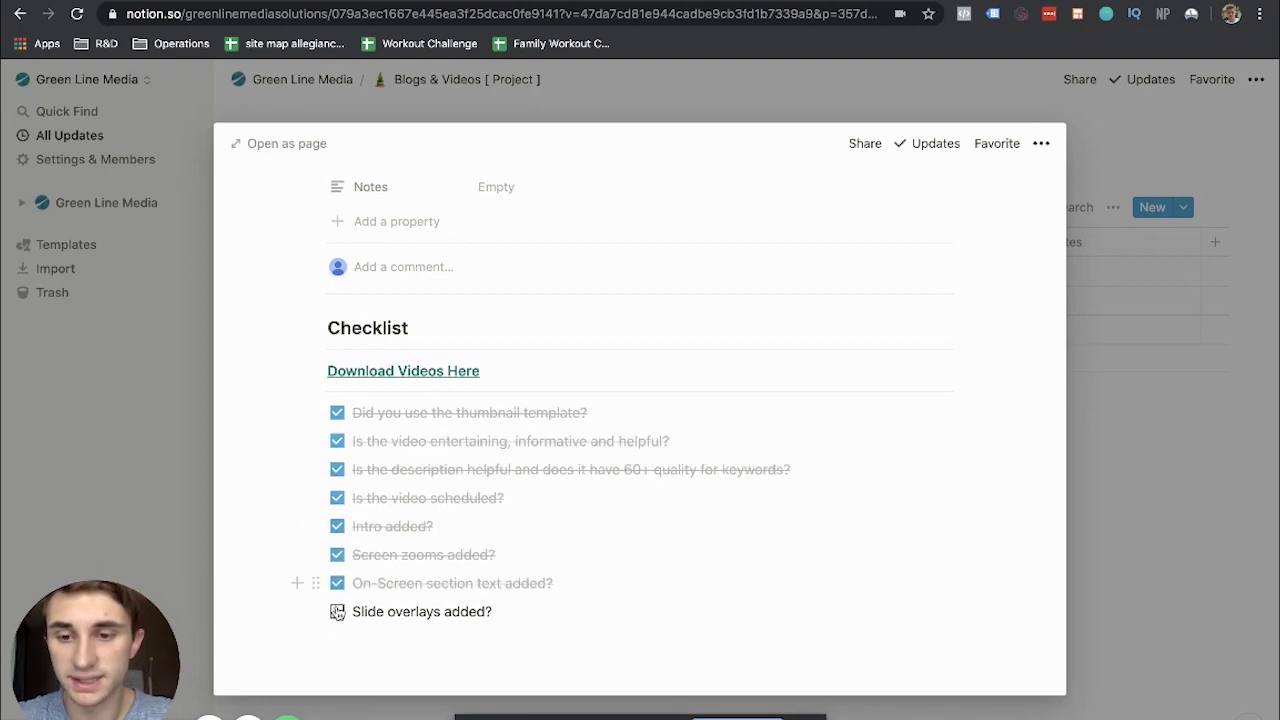
click(337, 611)
scroll(458, 441, up, 5)
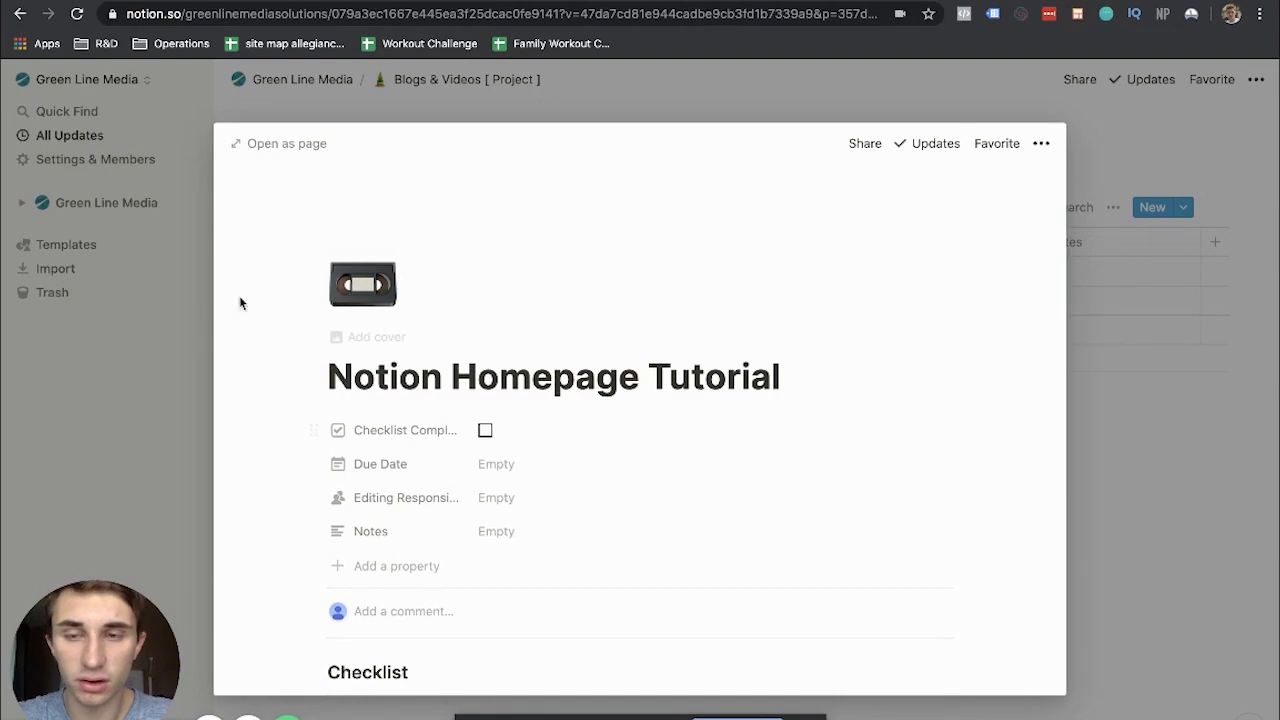
- Set the video's due date to Apr 23, 2020 and mark its checklist complete
click(161, 377)
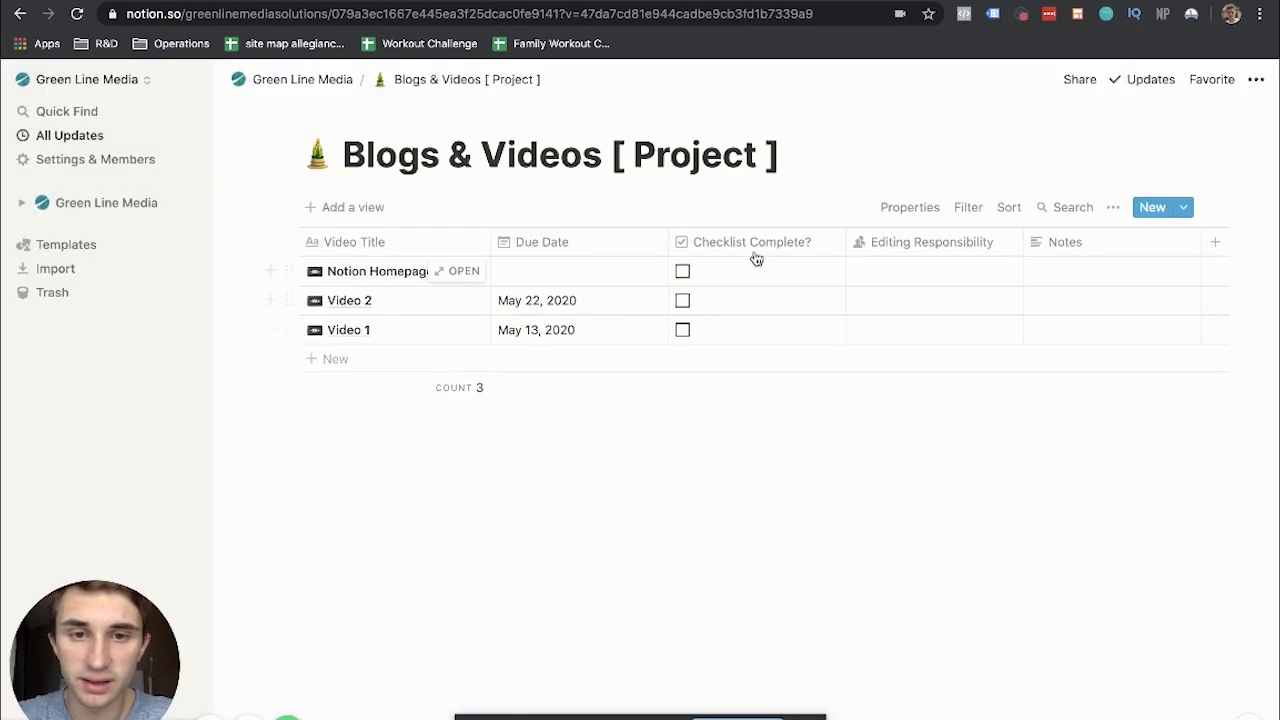
click(592, 276)
click(629, 466)
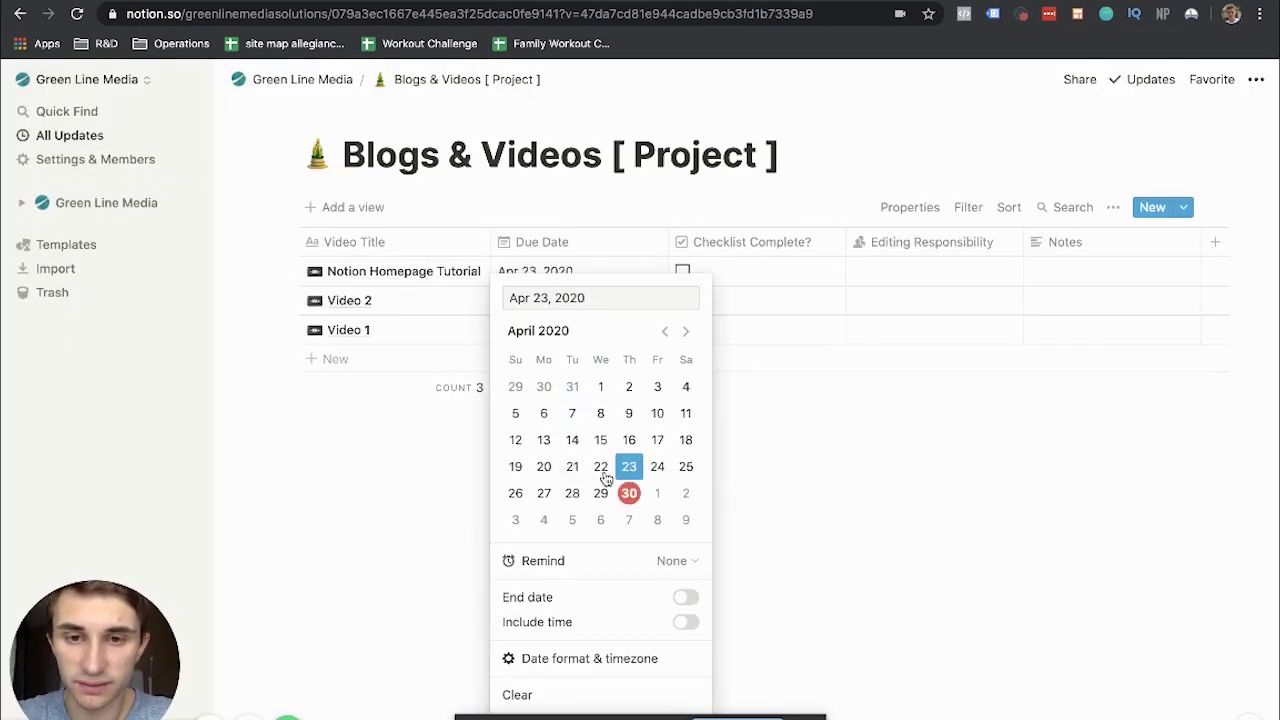
click(817, 489)
click(731, 268)
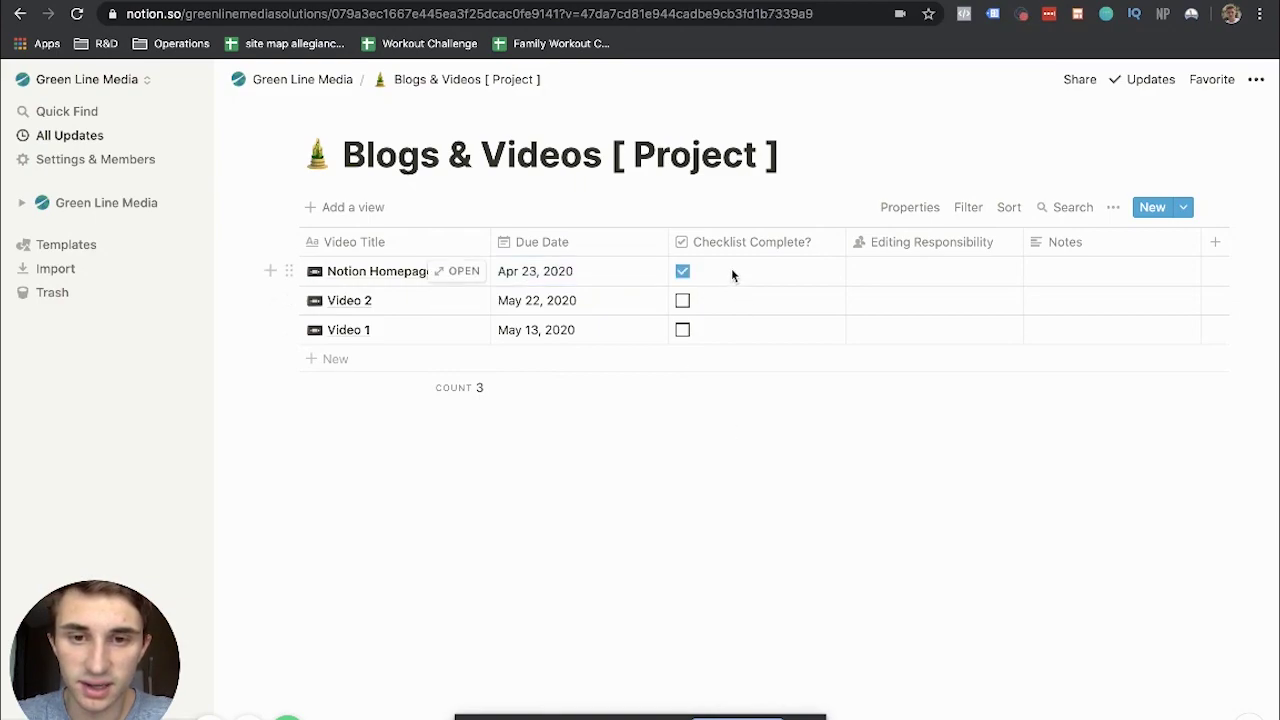
click(682, 271)
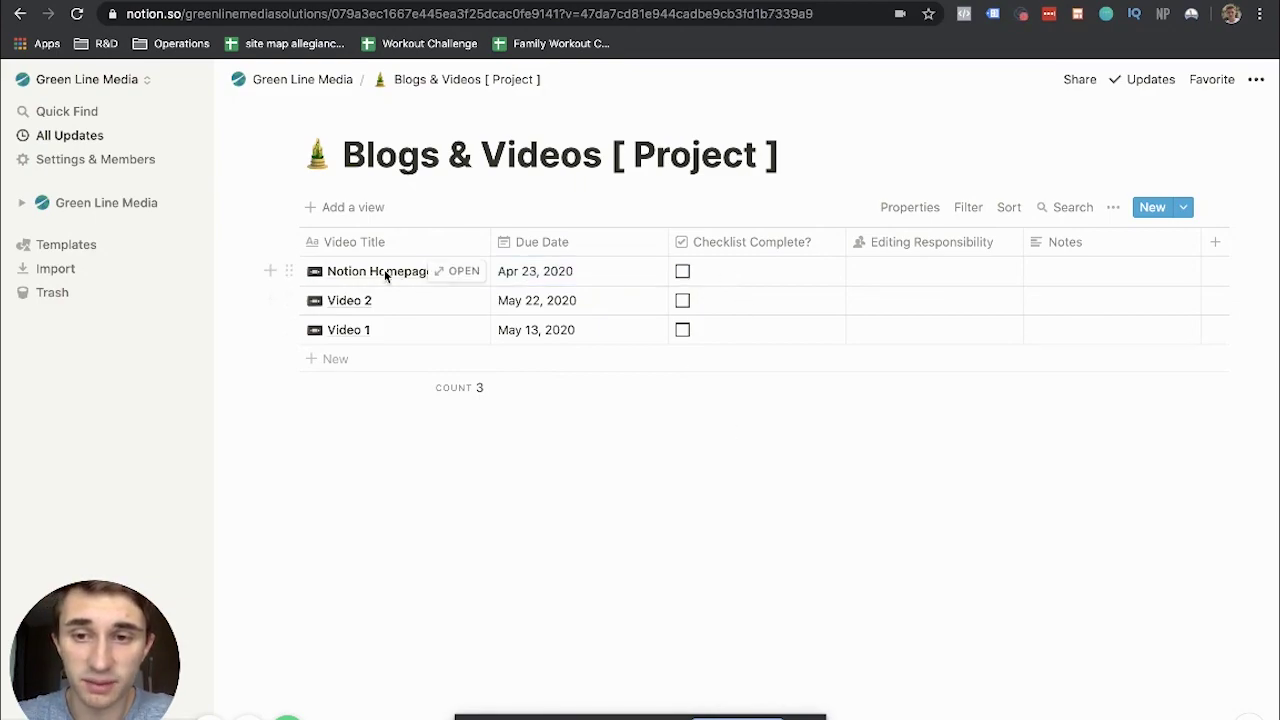
click(682, 271)
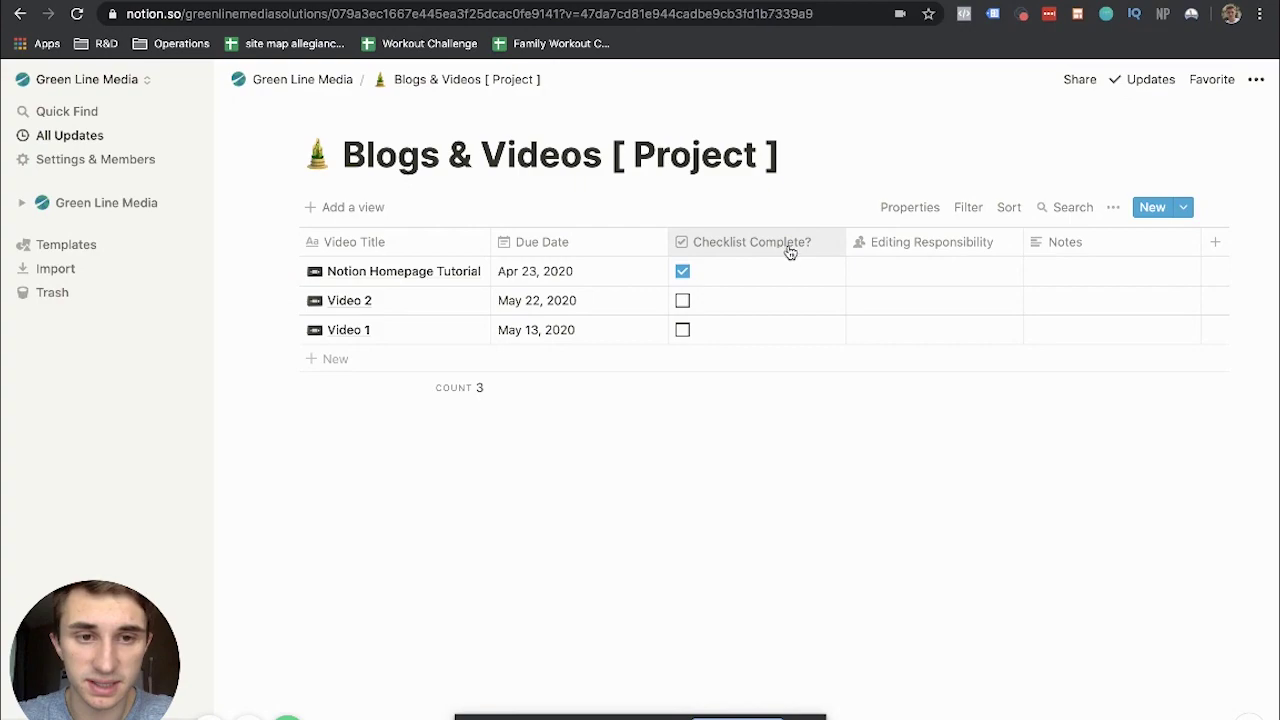
- Assign a team member as editor and add a note about cutting the beginning
click(919, 279)
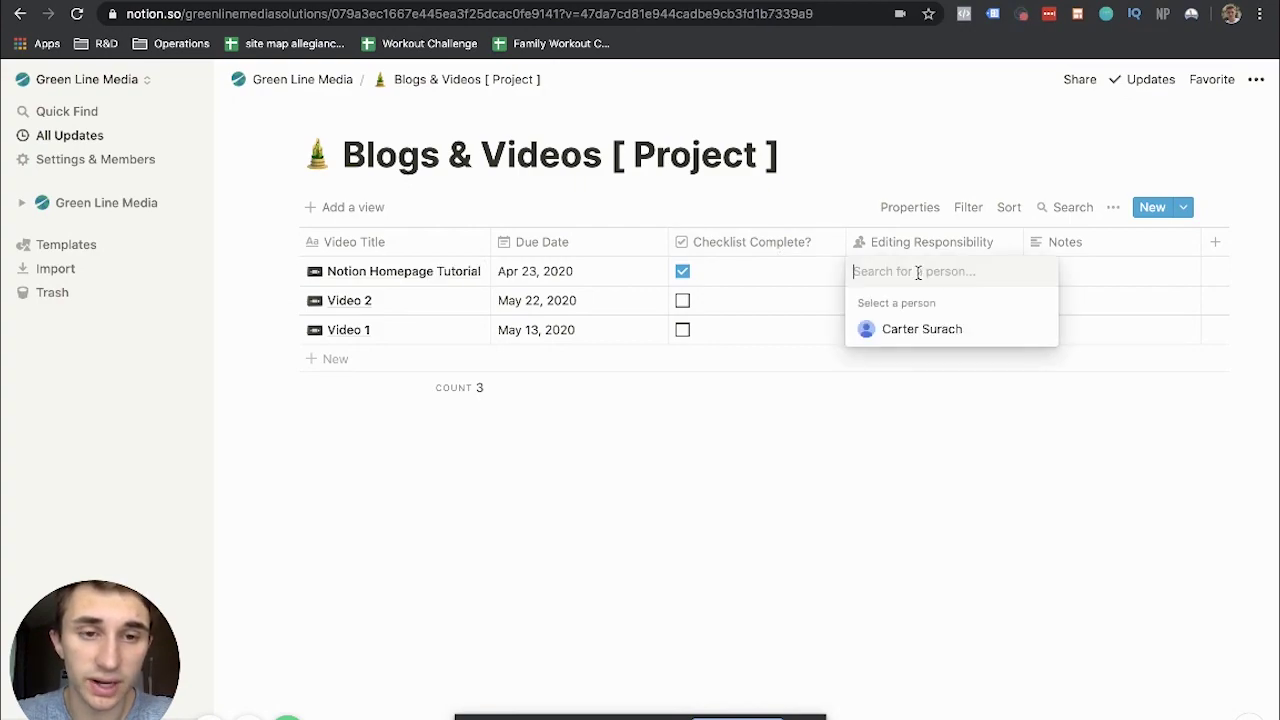
click(897, 329)
key(Escape)
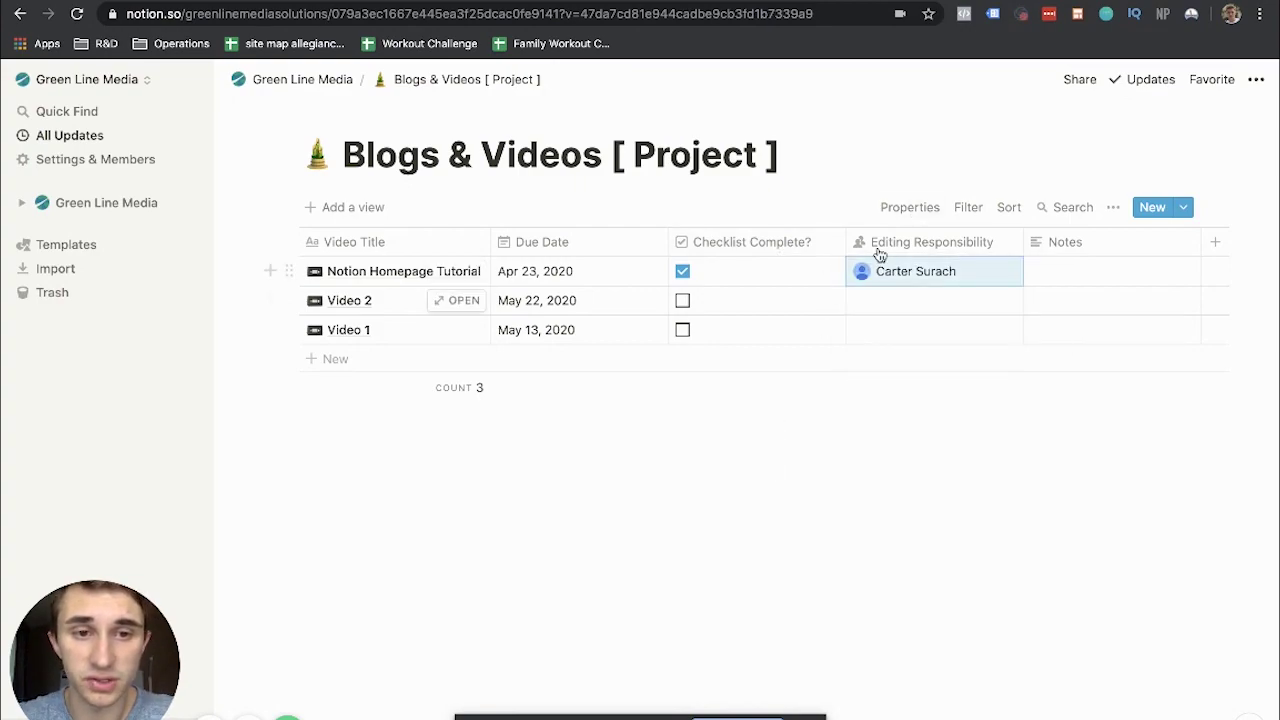
click(1060, 279)
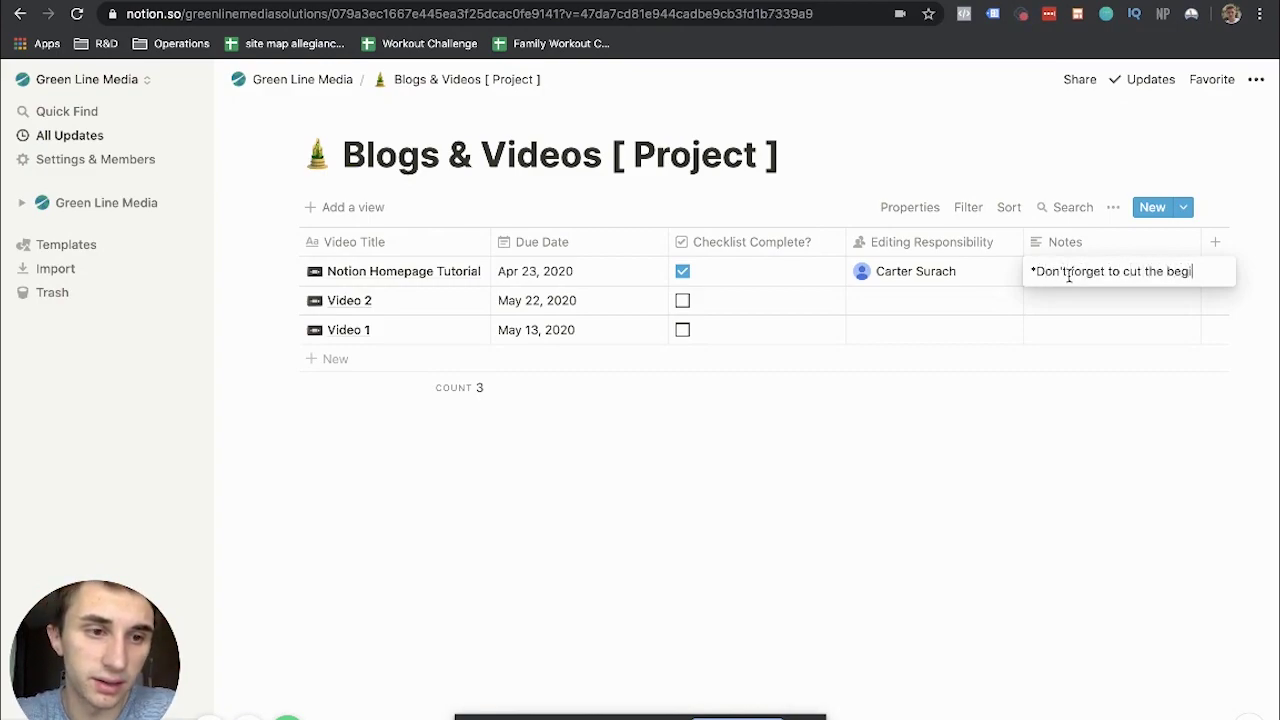
text(nning)
key(Return)
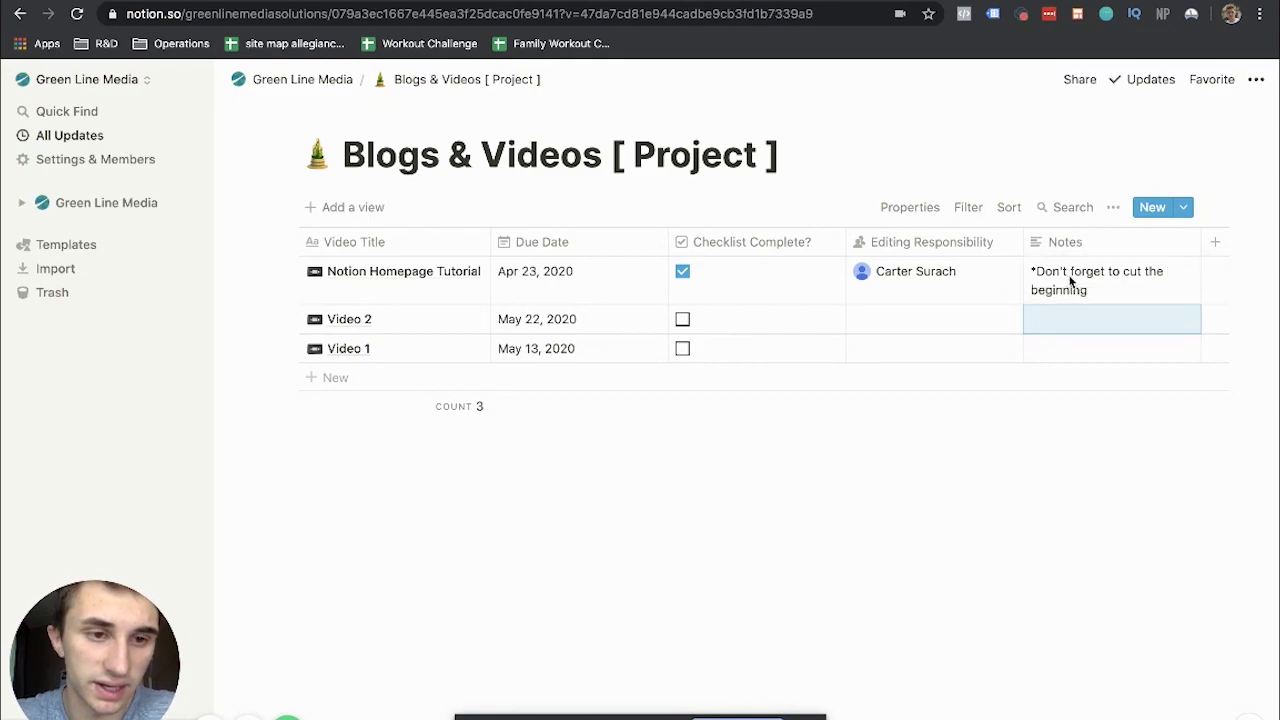
- Add a blank video row and a [Video Name] template page, then return to Green Line Media
click(965, 382)
key(Escape)
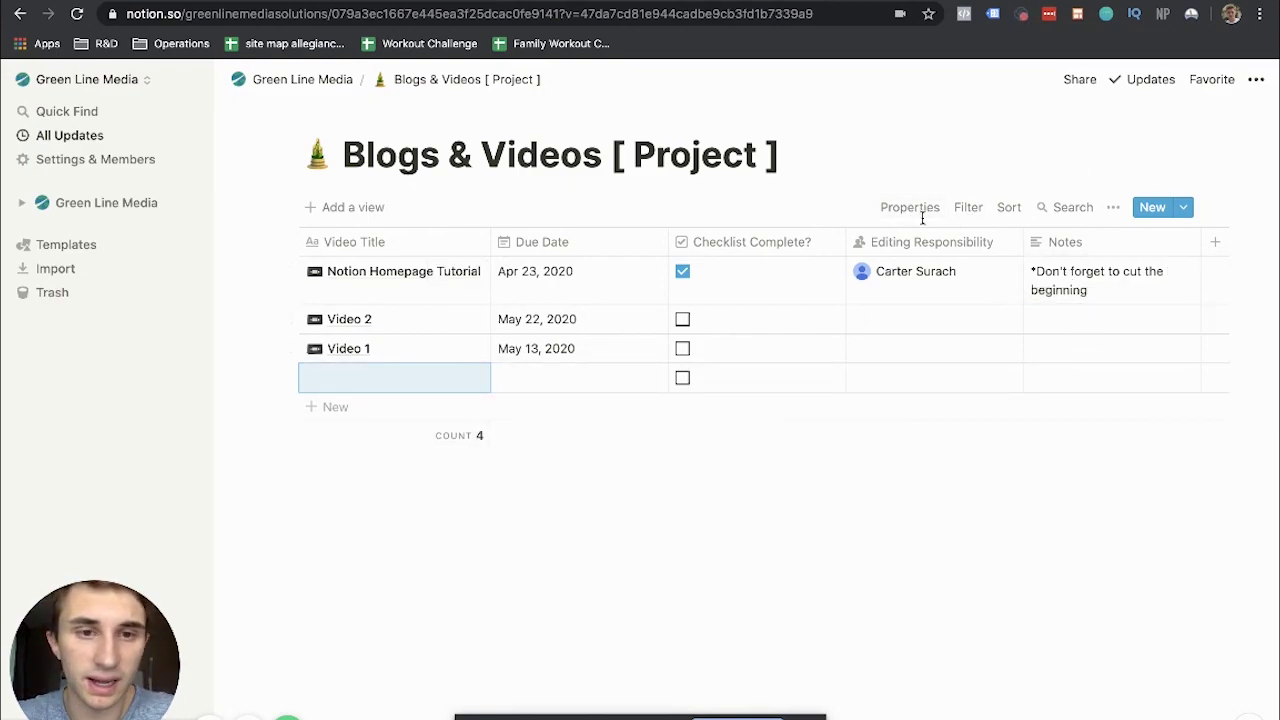
click(1183, 207)
click(1110, 246)
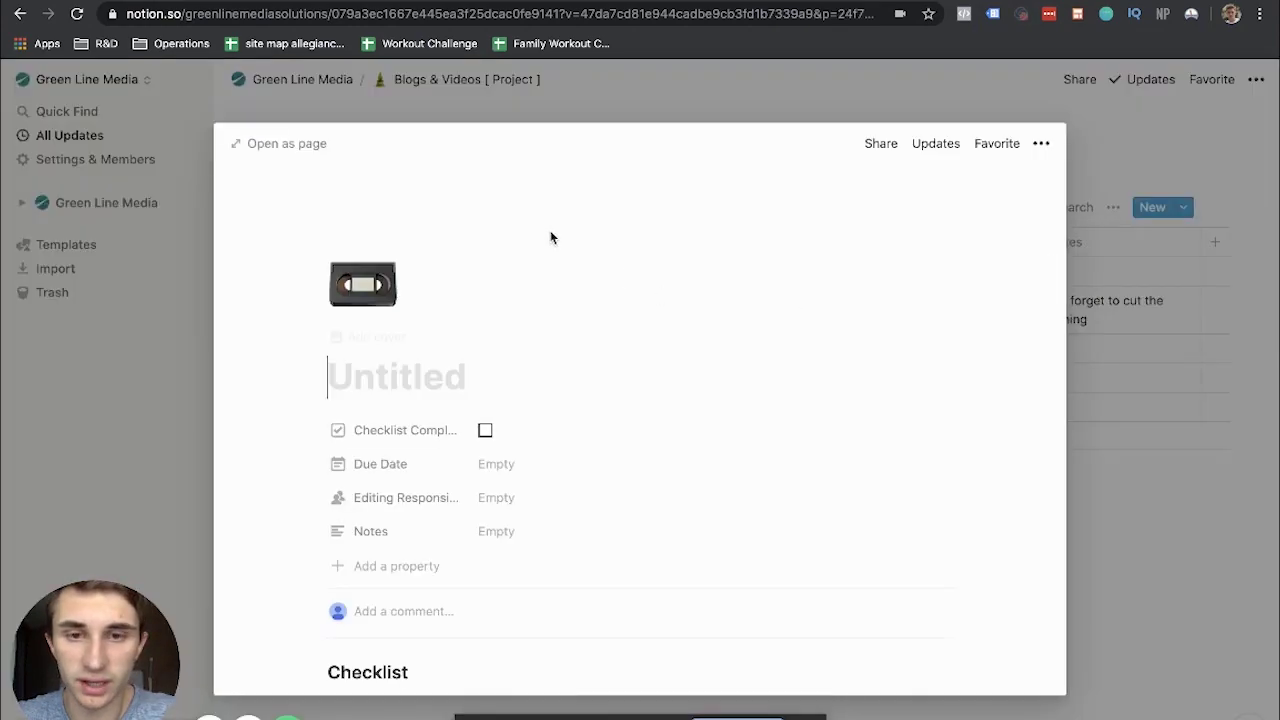
scroll(410, 340, down, 4)
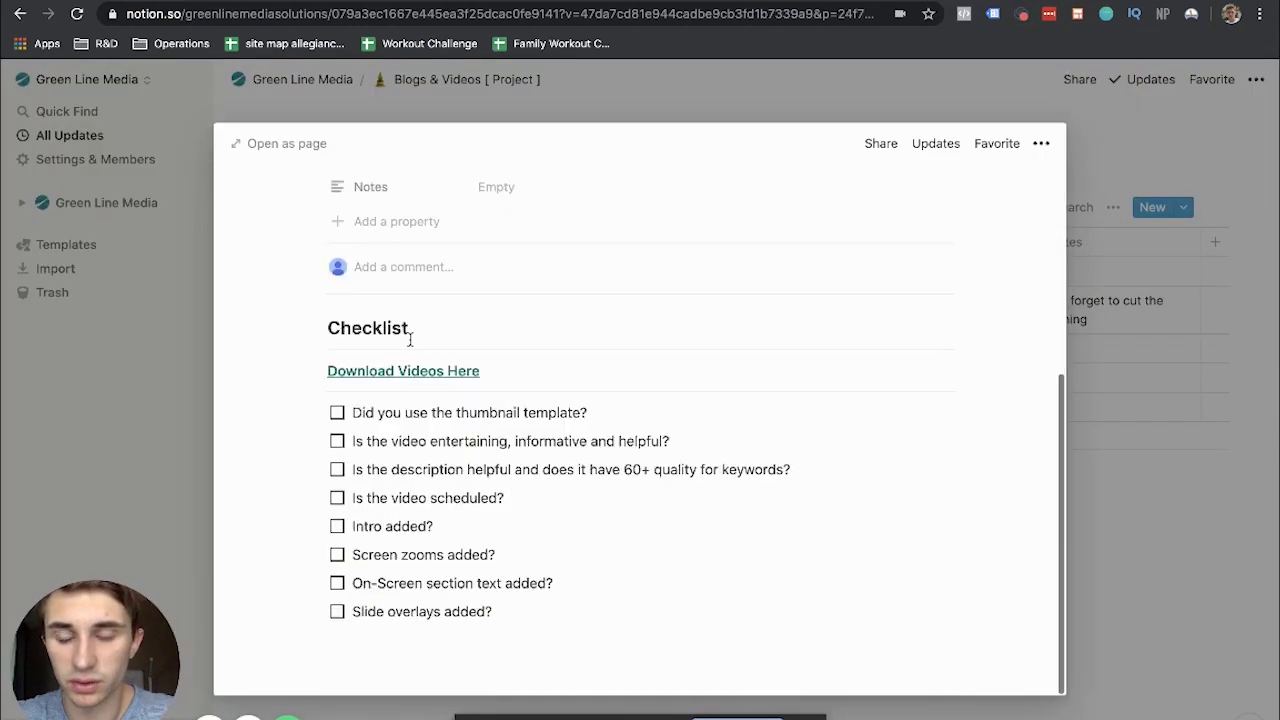
click(178, 407)
click(302, 80)
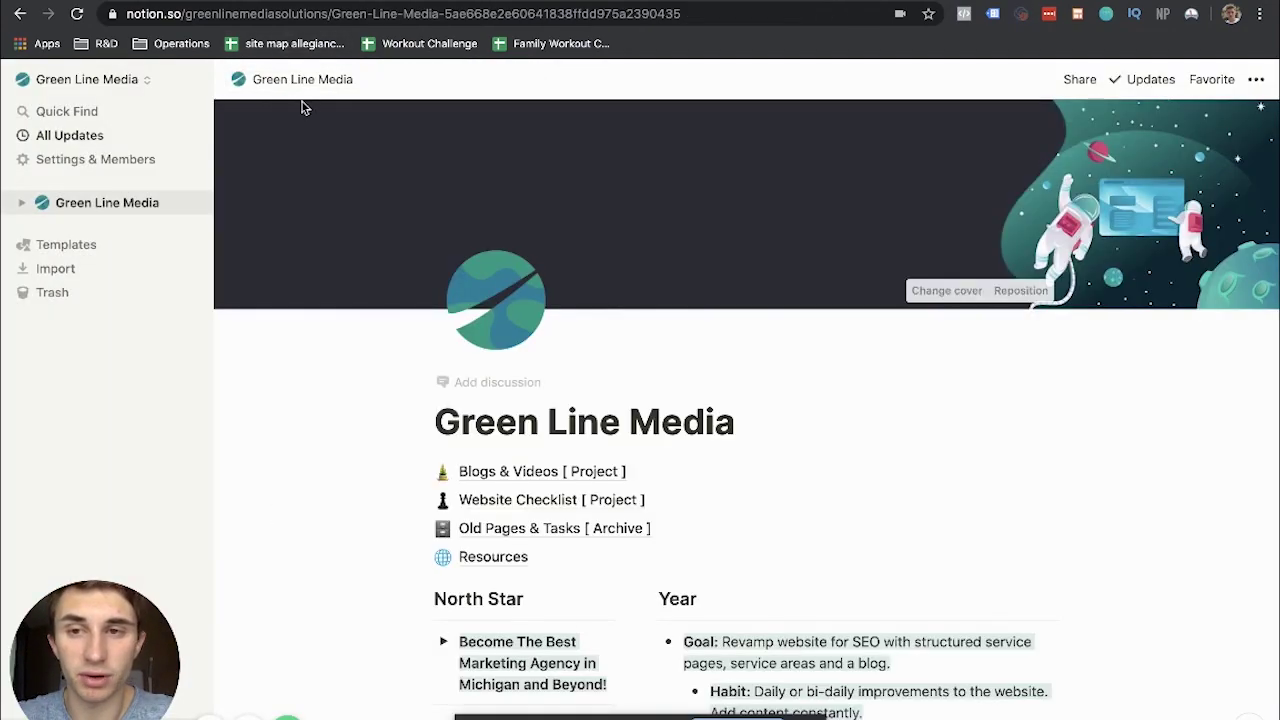
- Scroll down the Green Line Media homepage to the Resources link and open it
scroll(743, 506, down, 2)
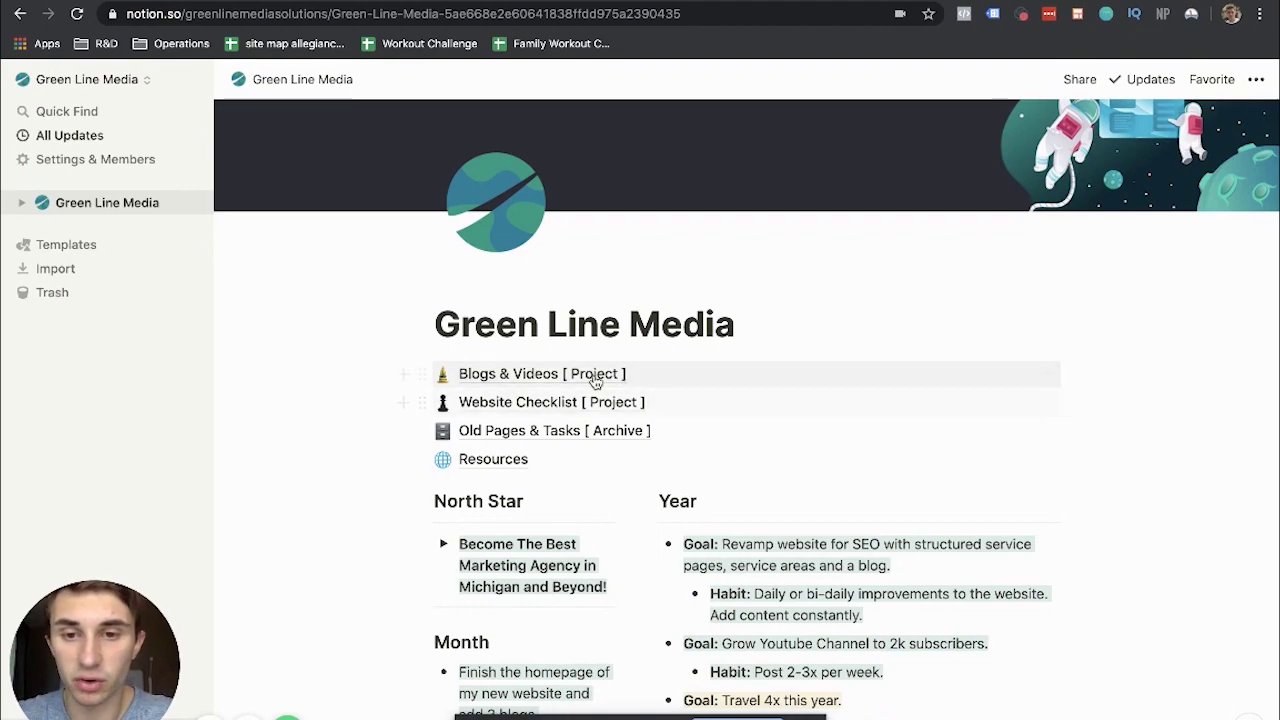
scroll(663, 378, down, 3)
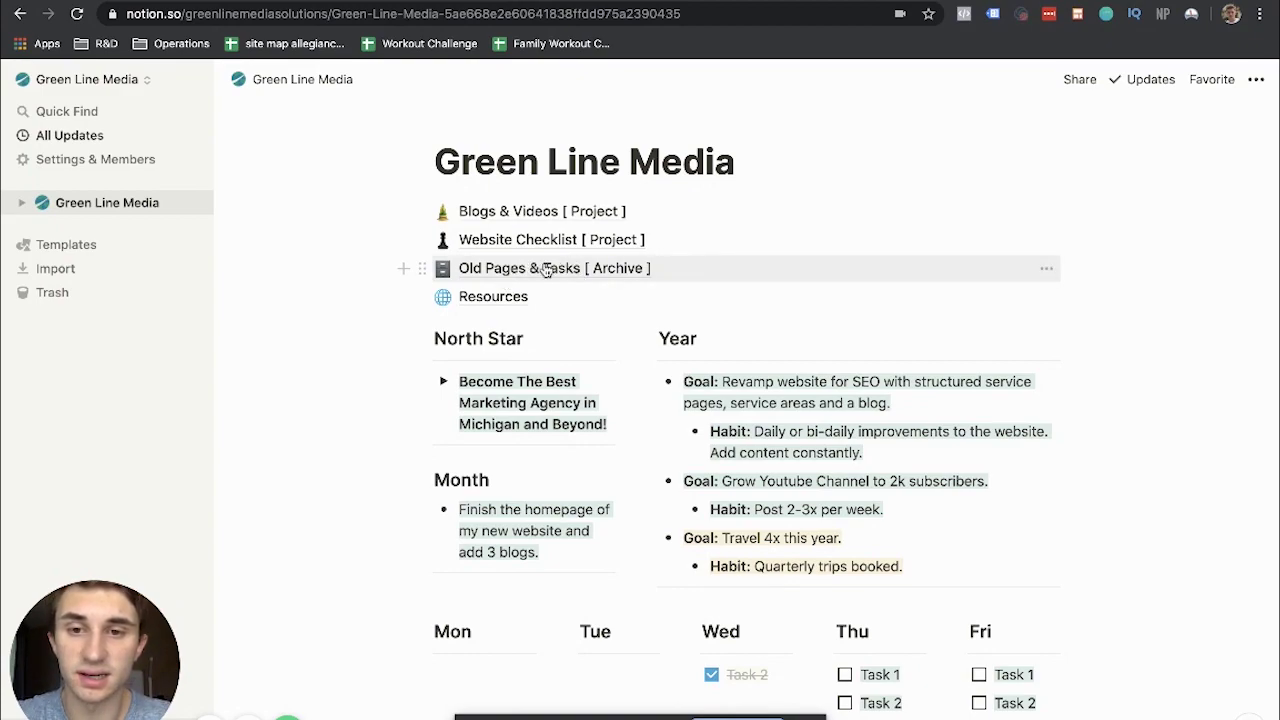
click(506, 304)
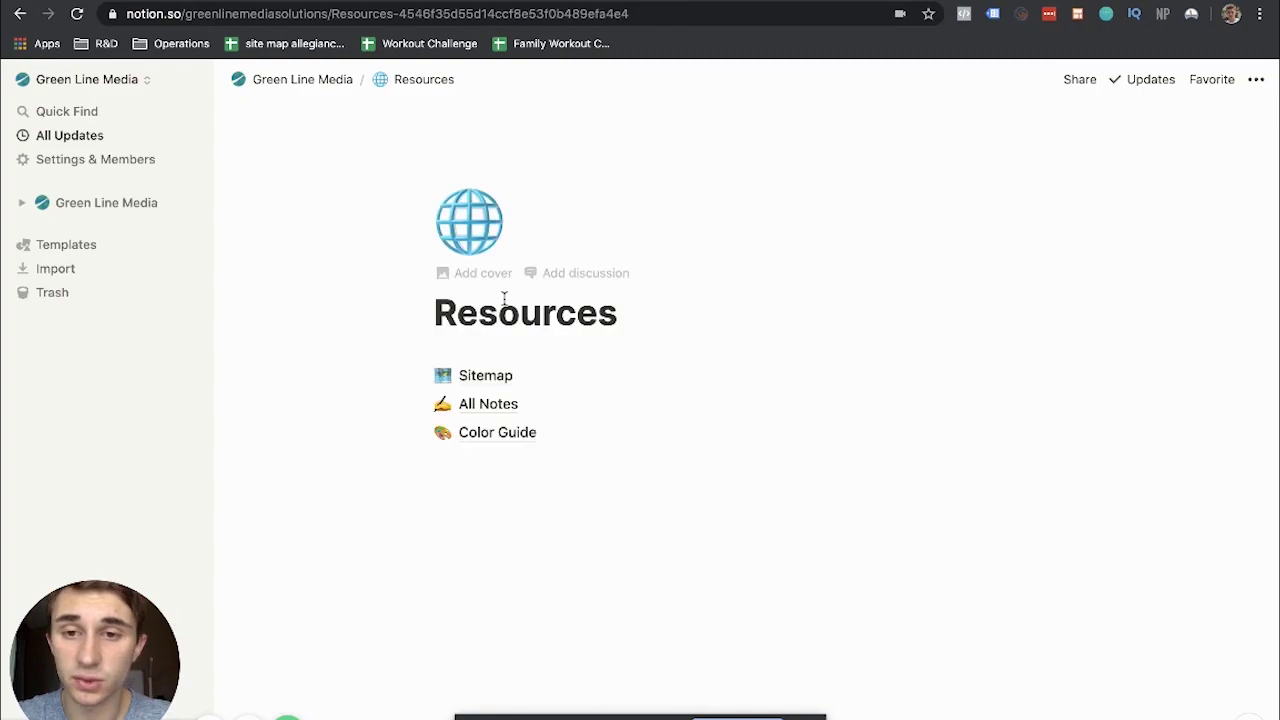
- Look through the Sitemap page, then go back to the Resources page
click(486, 375)
scroll(671, 194, down, 10)
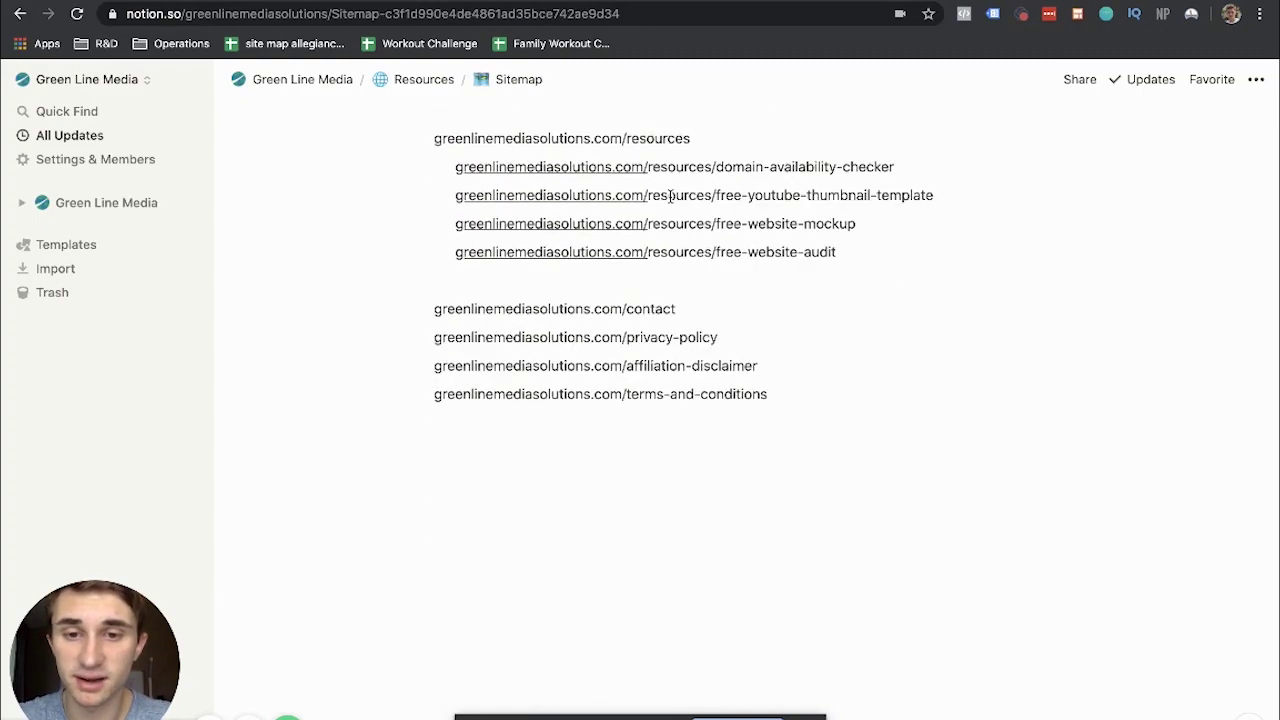
scroll(531, 123, up, 15)
click(421, 84)
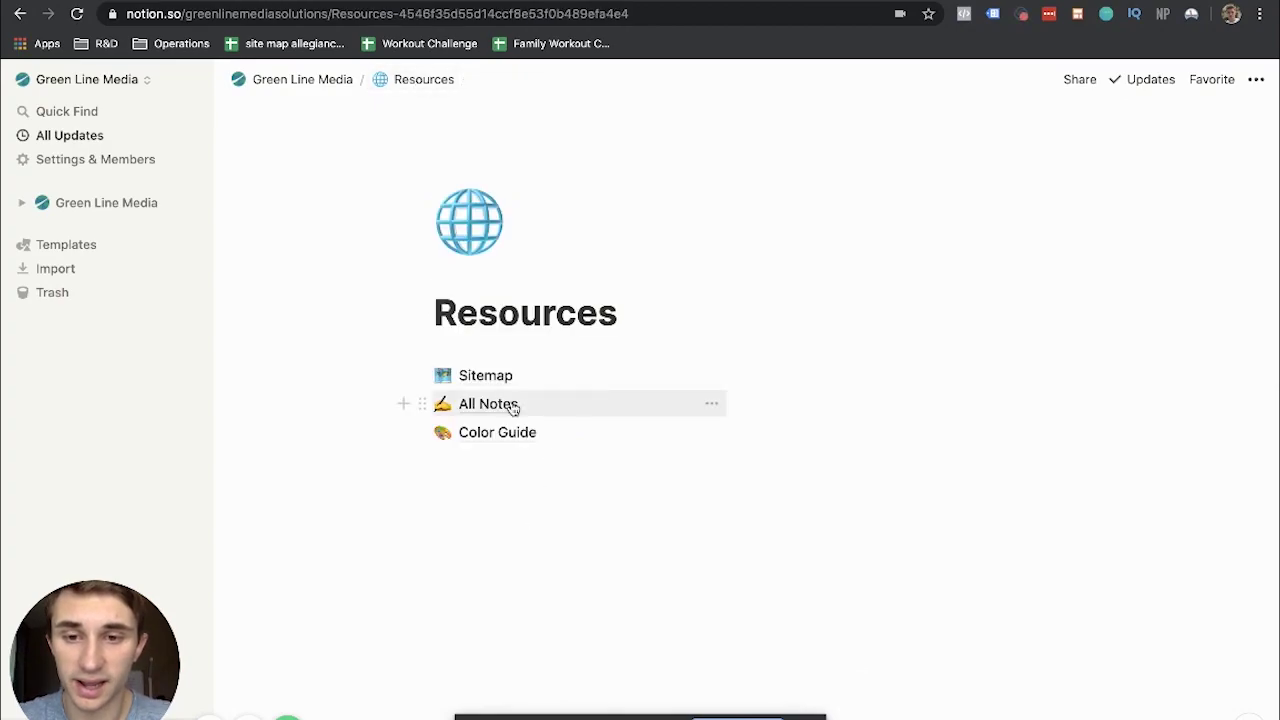
- Scroll through the All Notes database and return to Resources
click(502, 411)
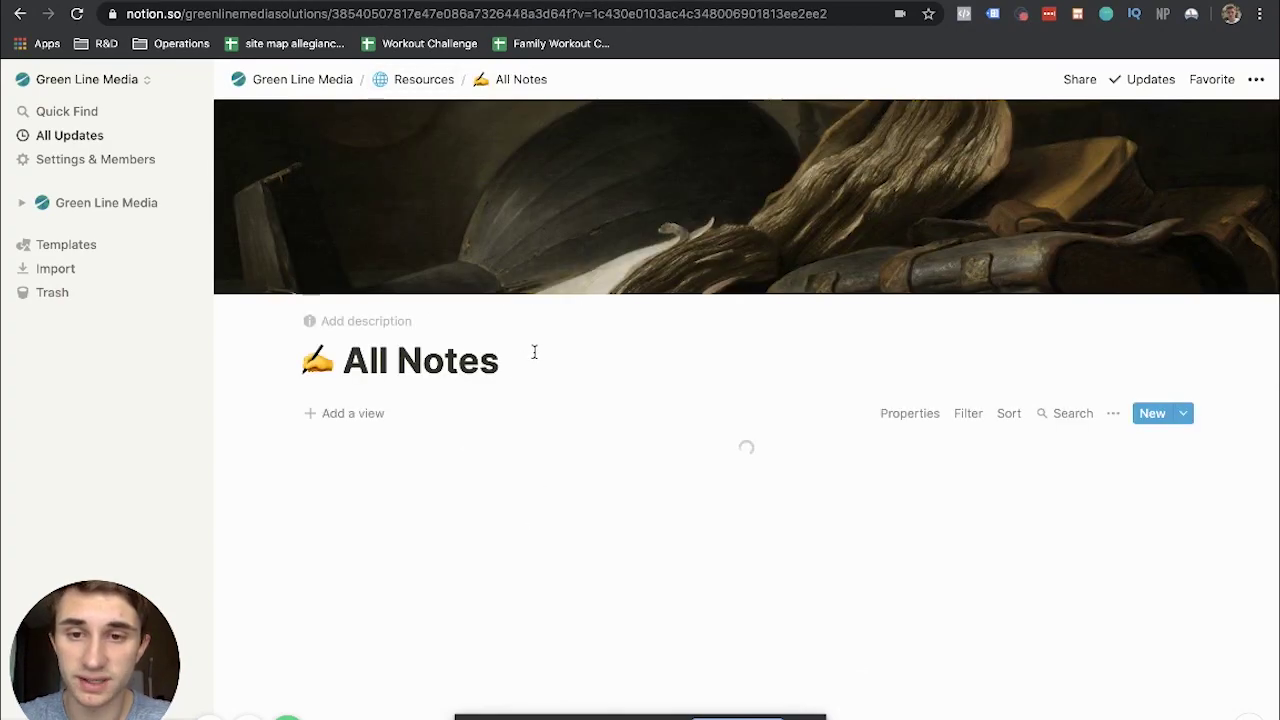
scroll(535, 355, down, 10)
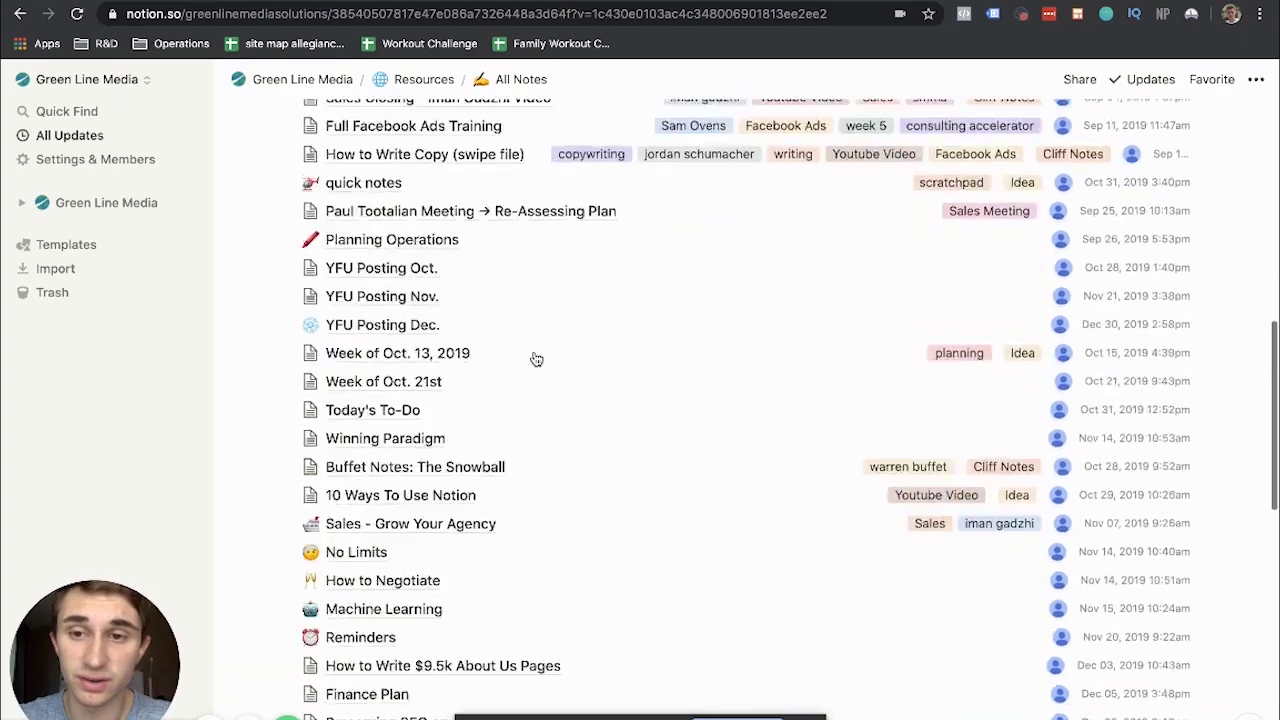
scroll(535, 358, down, 5)
scroll(535, 358, up, 15)
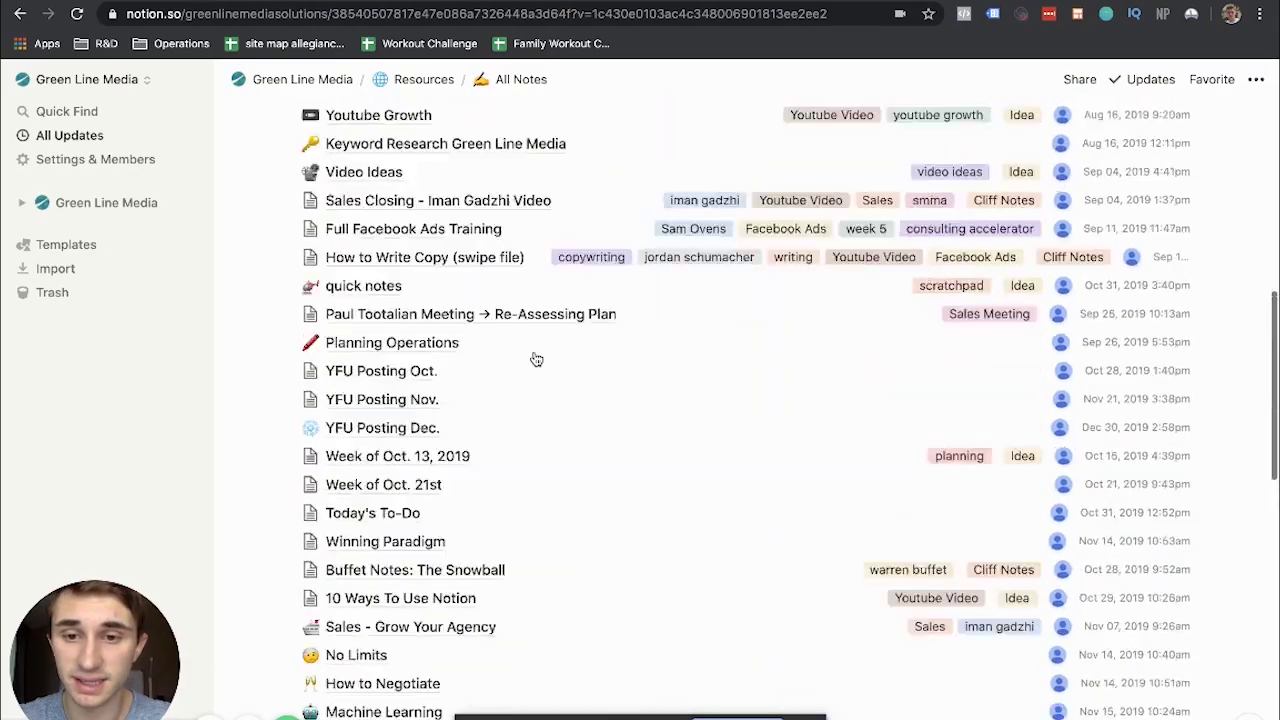
click(404, 80)
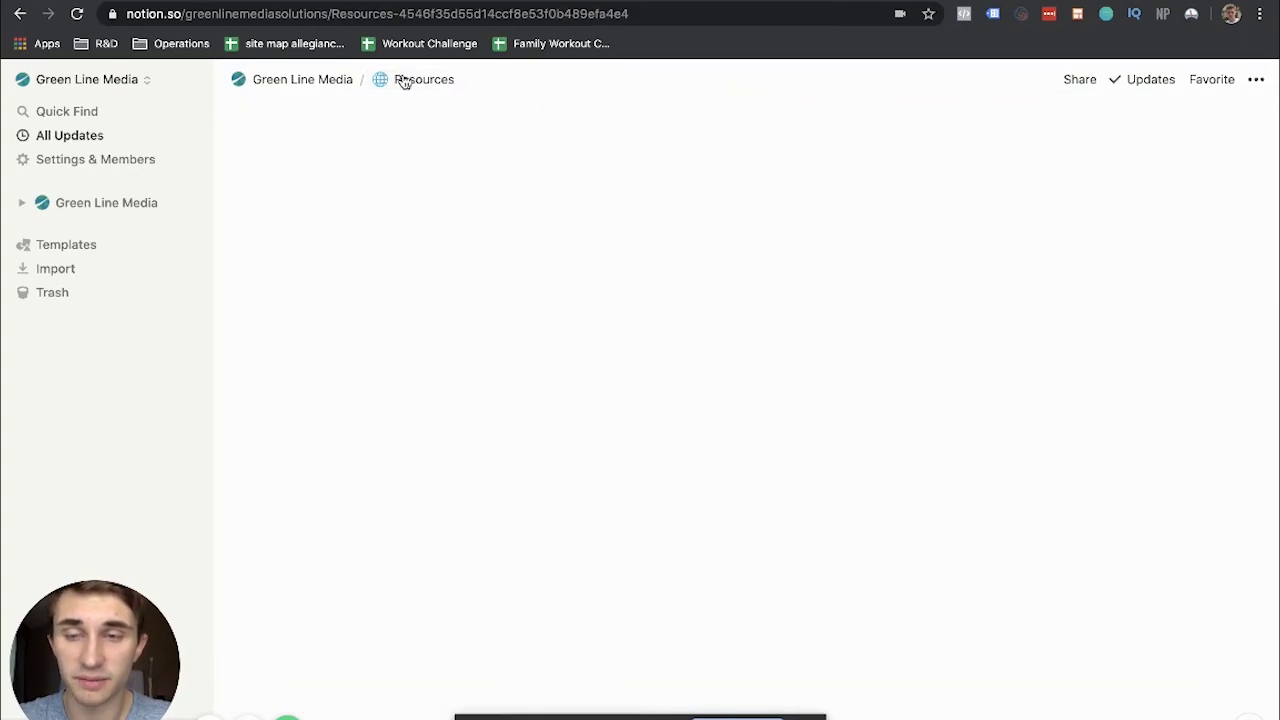
- In the Color Guide, collapse the white, light grey, dark grey and black entries
click(477, 433)
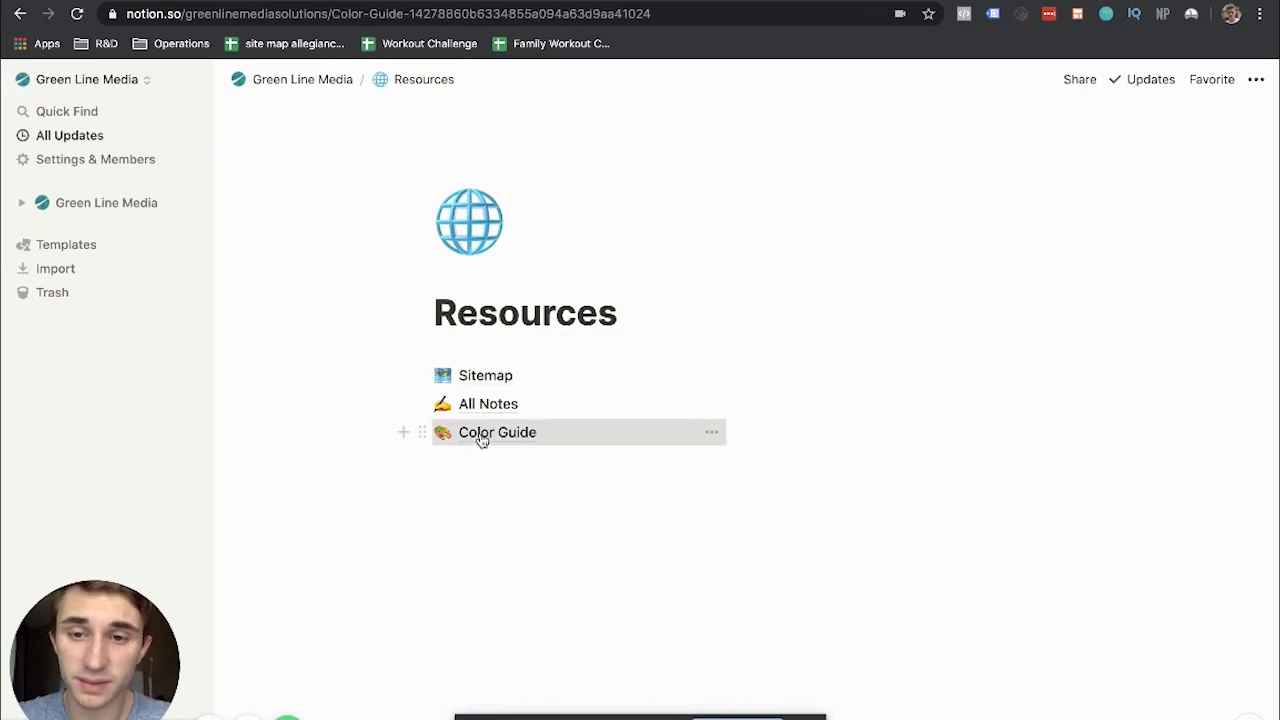
click(444, 363)
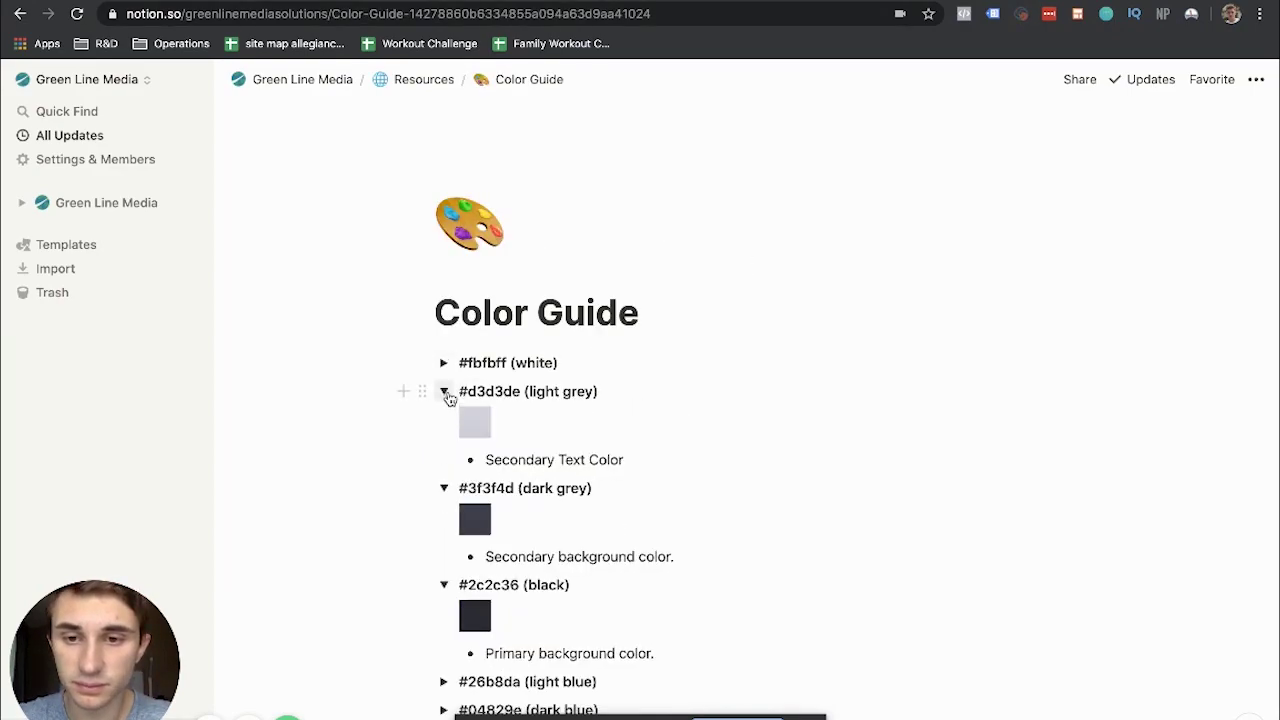
click(444, 391)
click(444, 420)
click(444, 448)
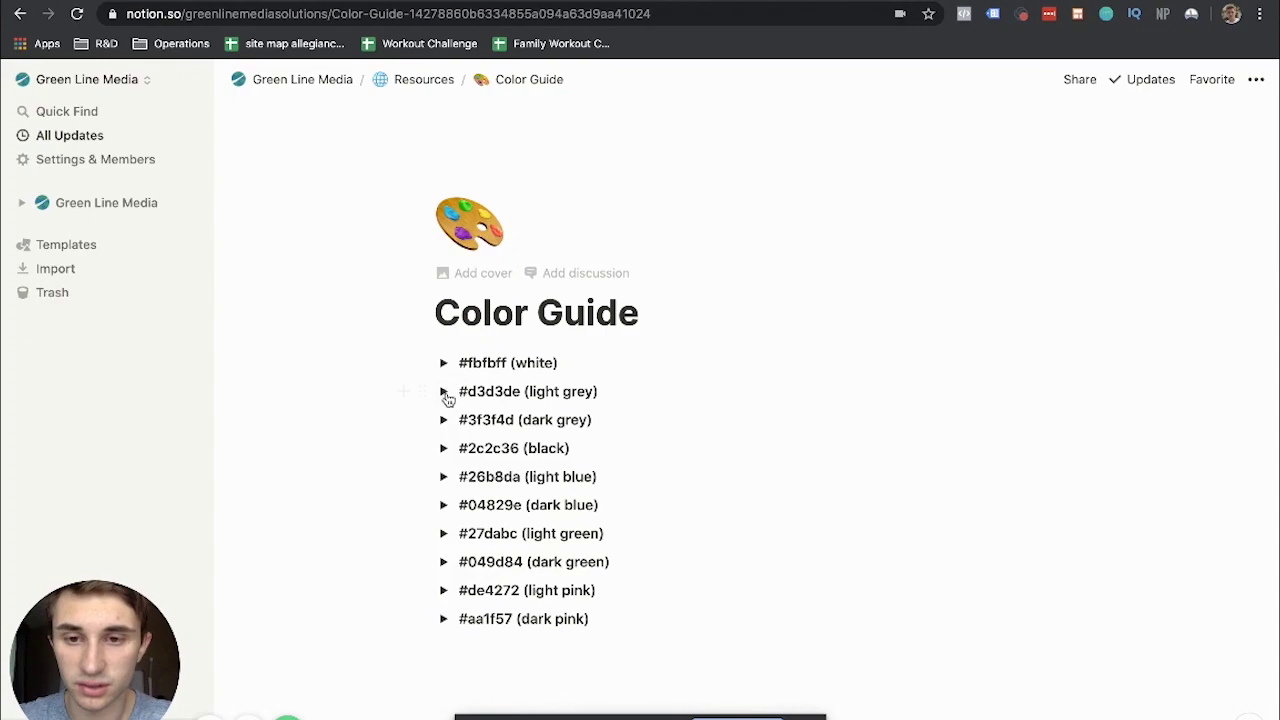
scroll(447, 393, down, 3)
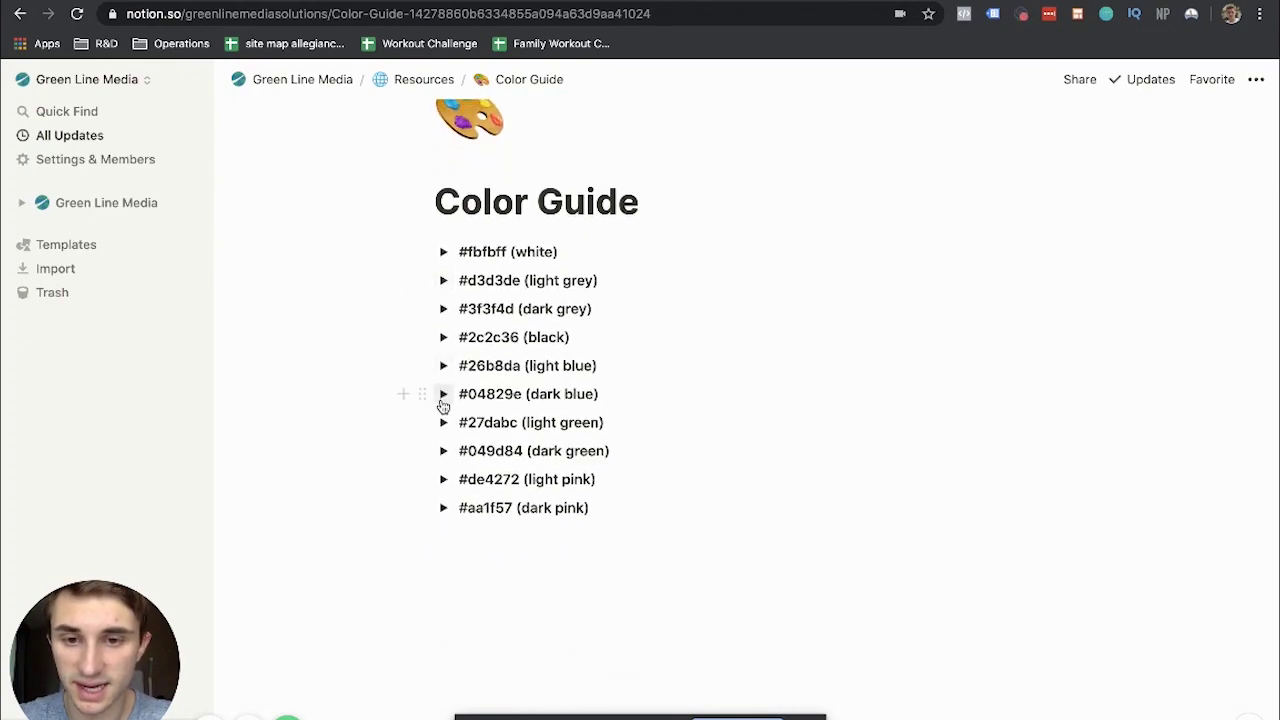
- Toggle the dark blue entry and expand light blue, selecting its heading and links-and-hovers line
click(444, 394)
click(444, 394)
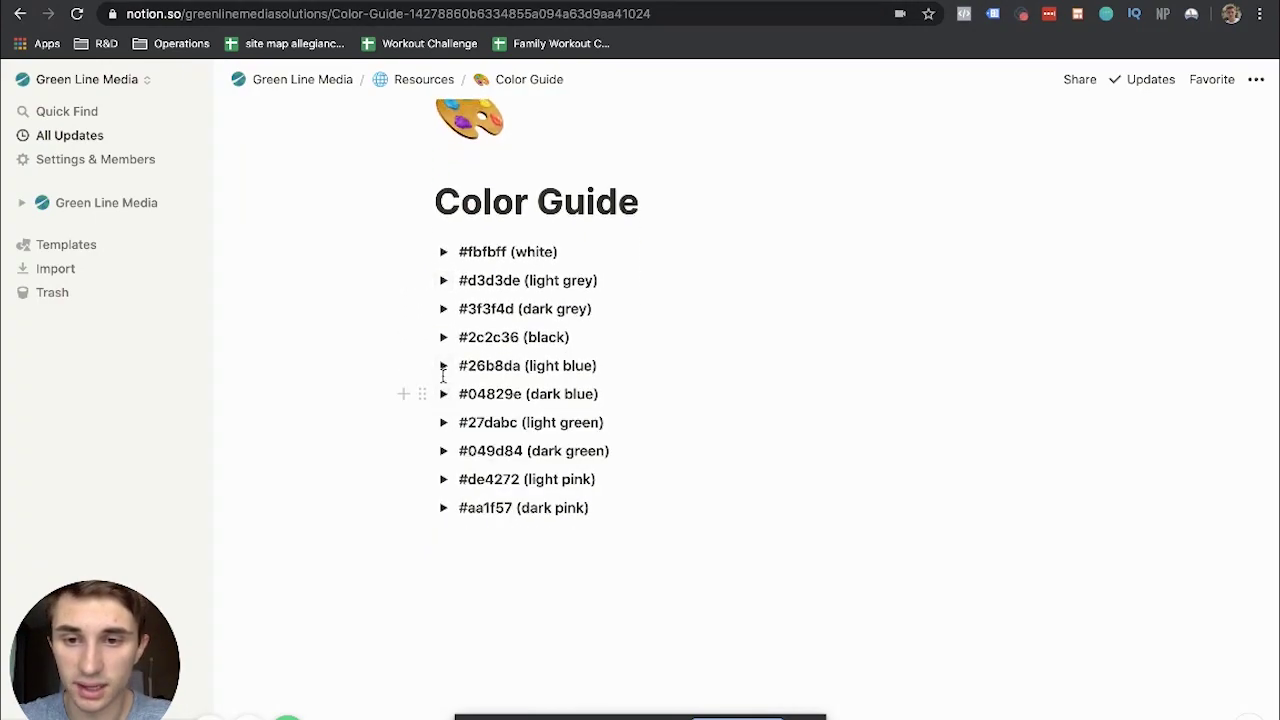
click(444, 366)
right_click(472, 401)
click(748, 363)
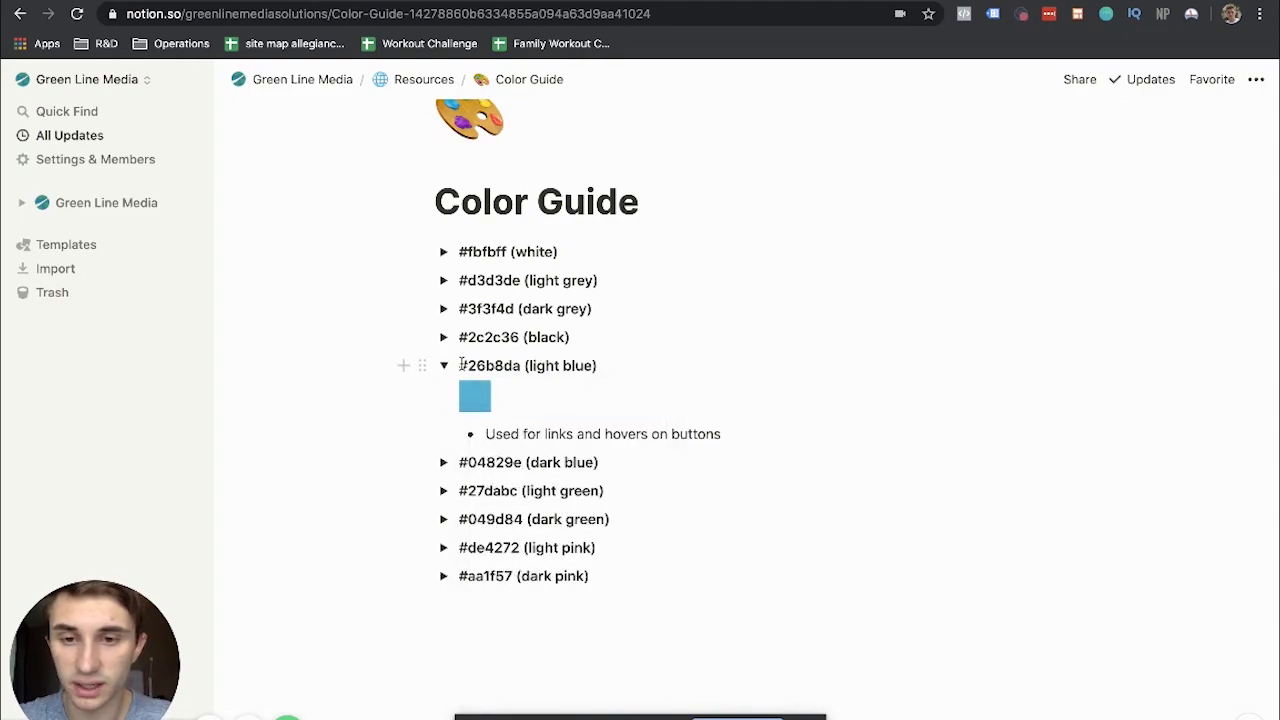
drag(459, 366, 581, 379)
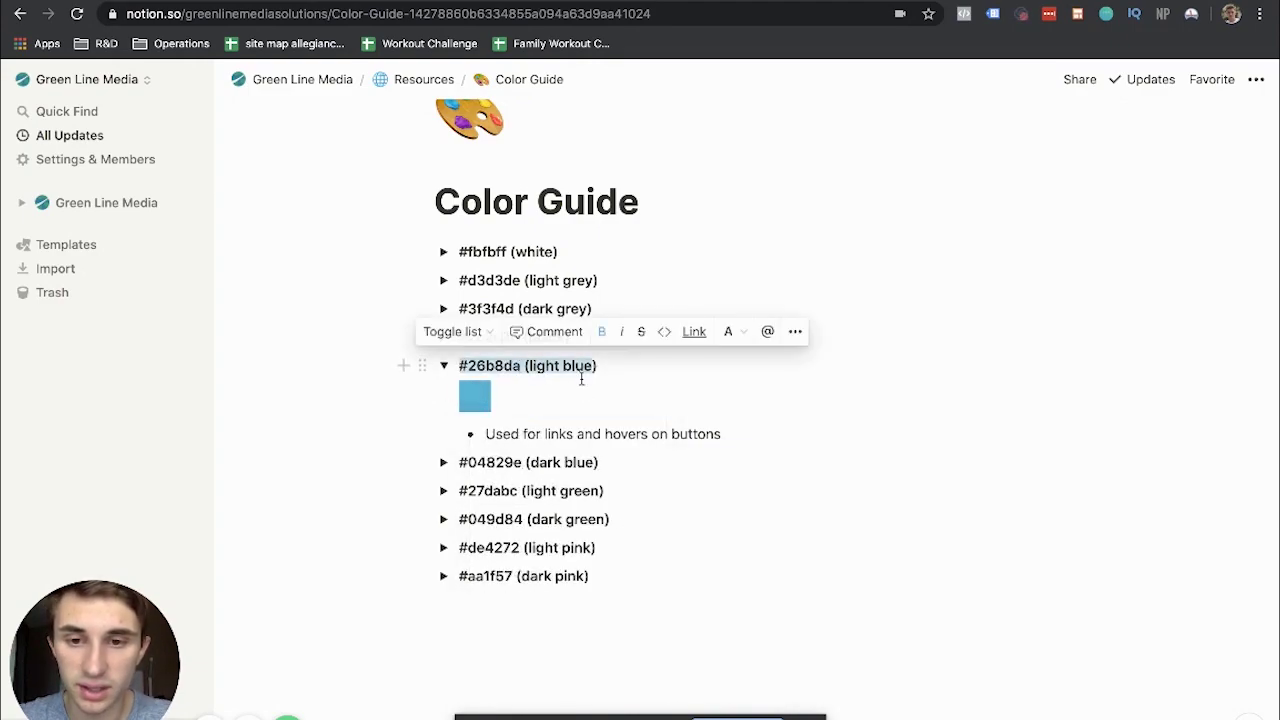
drag(485, 433, 722, 434)
- Collapse light blue, then toggle the dark grey, light grey and white entries to check their contents
click(443, 365)
click(443, 309)
click(443, 309)
click(443, 280)
click(443, 280)
click(443, 252)
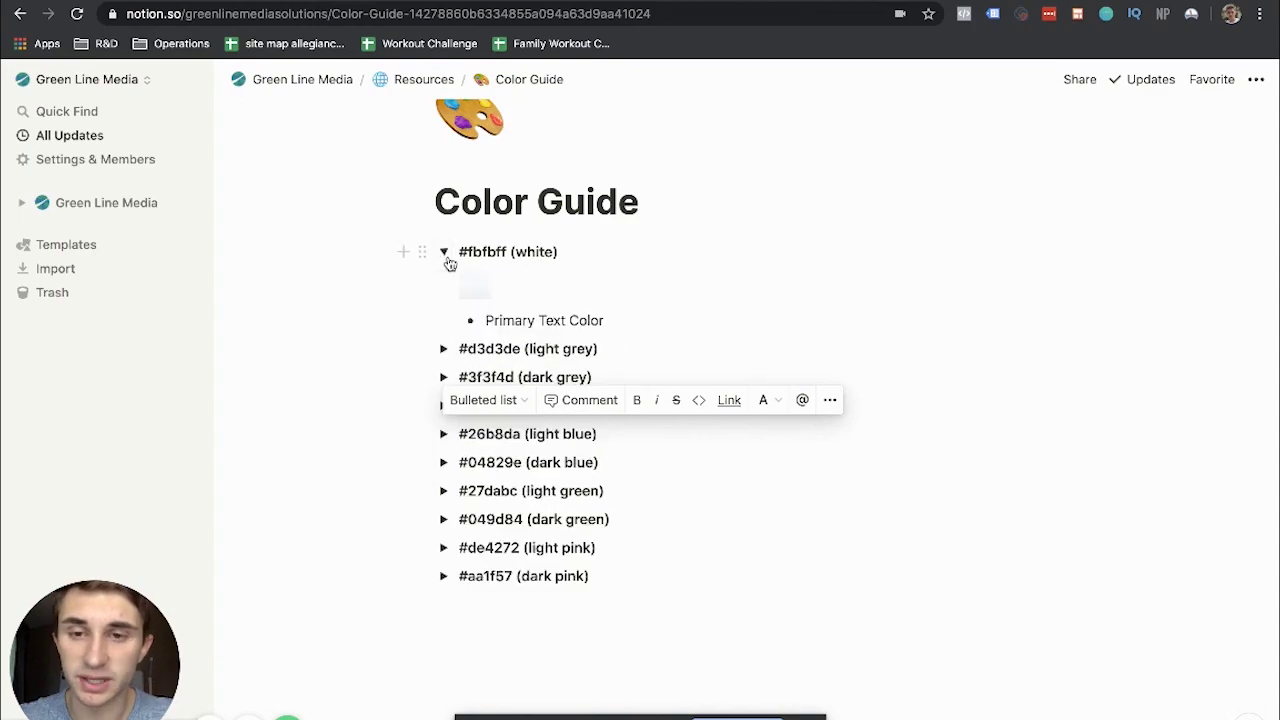
click(443, 252)
- Go from Resources to the Green Line Media homepage and scroll through it
click(390, 81)
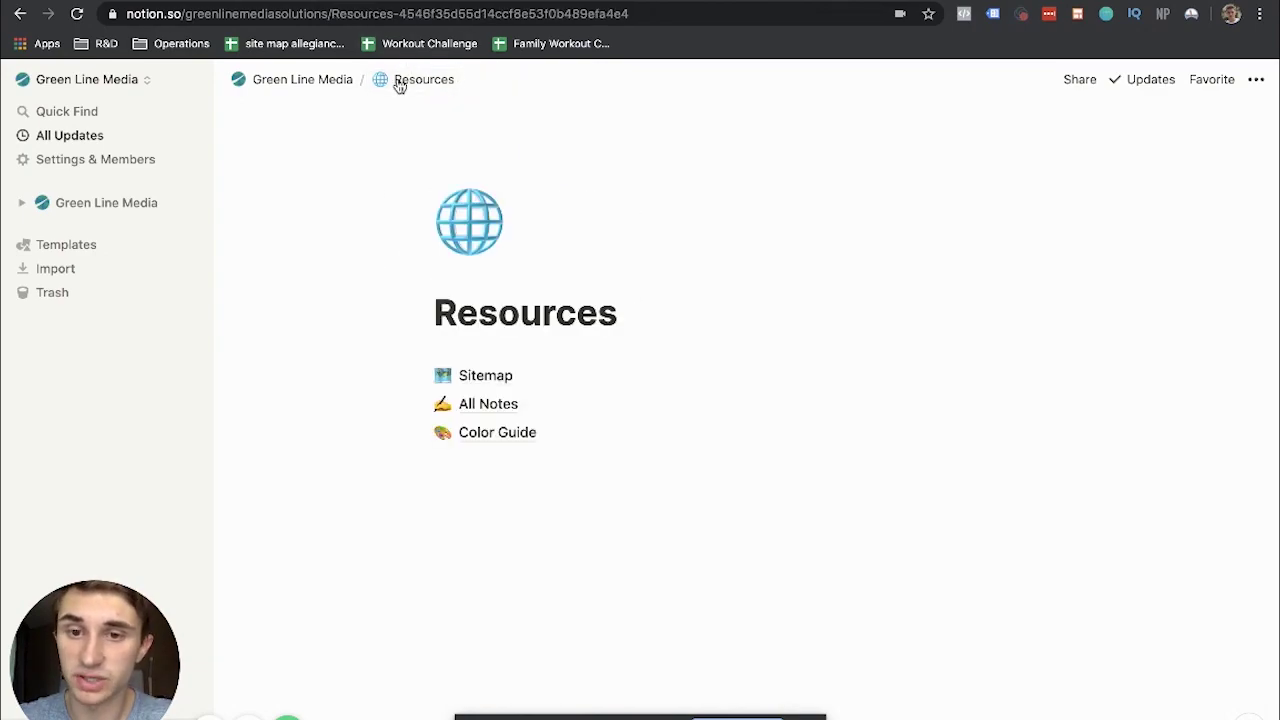
click(302, 80)
scroll(749, 227, down, 5)
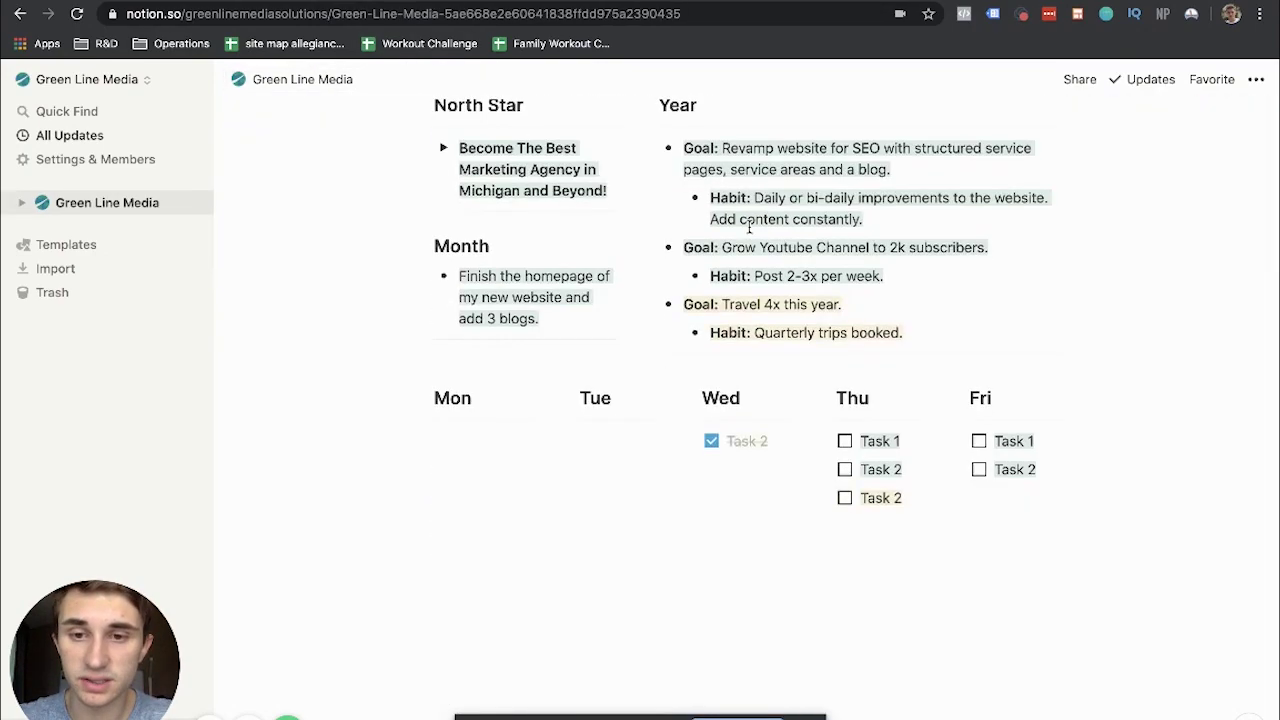
scroll(749, 227, up, 5)
scroll(749, 227, down, 3)
scroll(749, 227, up, 3)
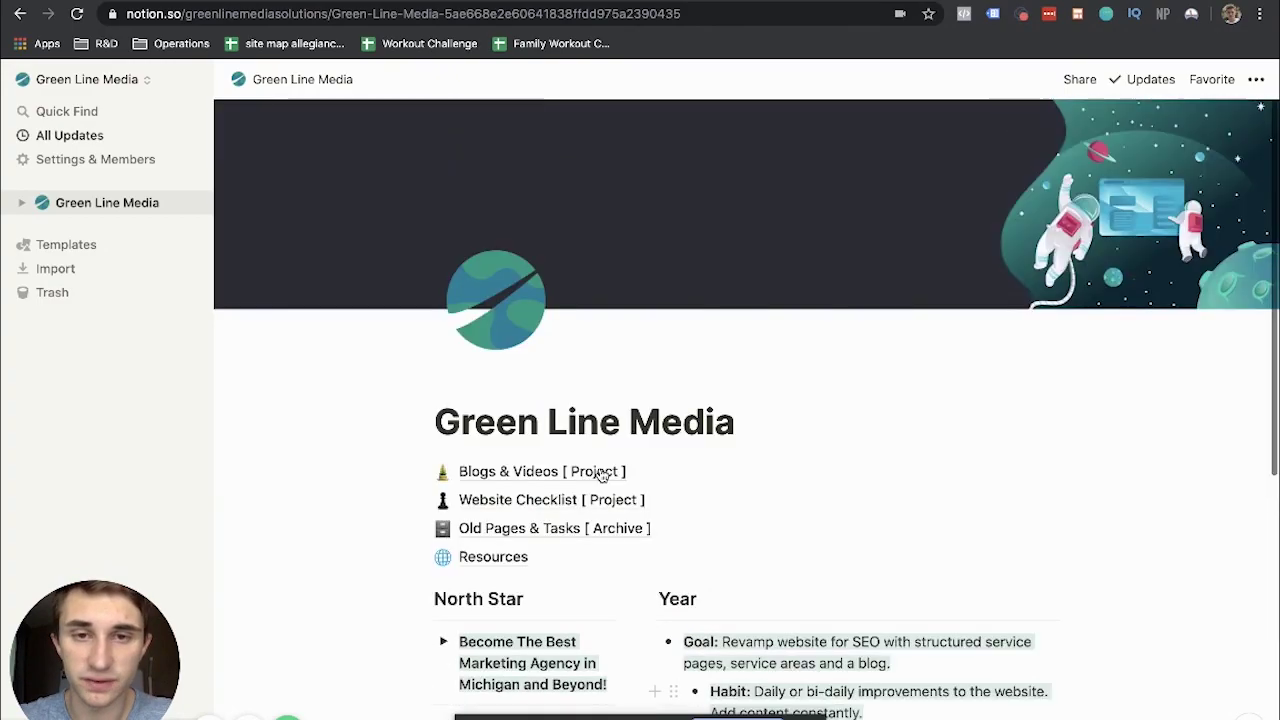
- Set the homepage cover to the NASA Earth photo from the cover gallery
click(960, 290)
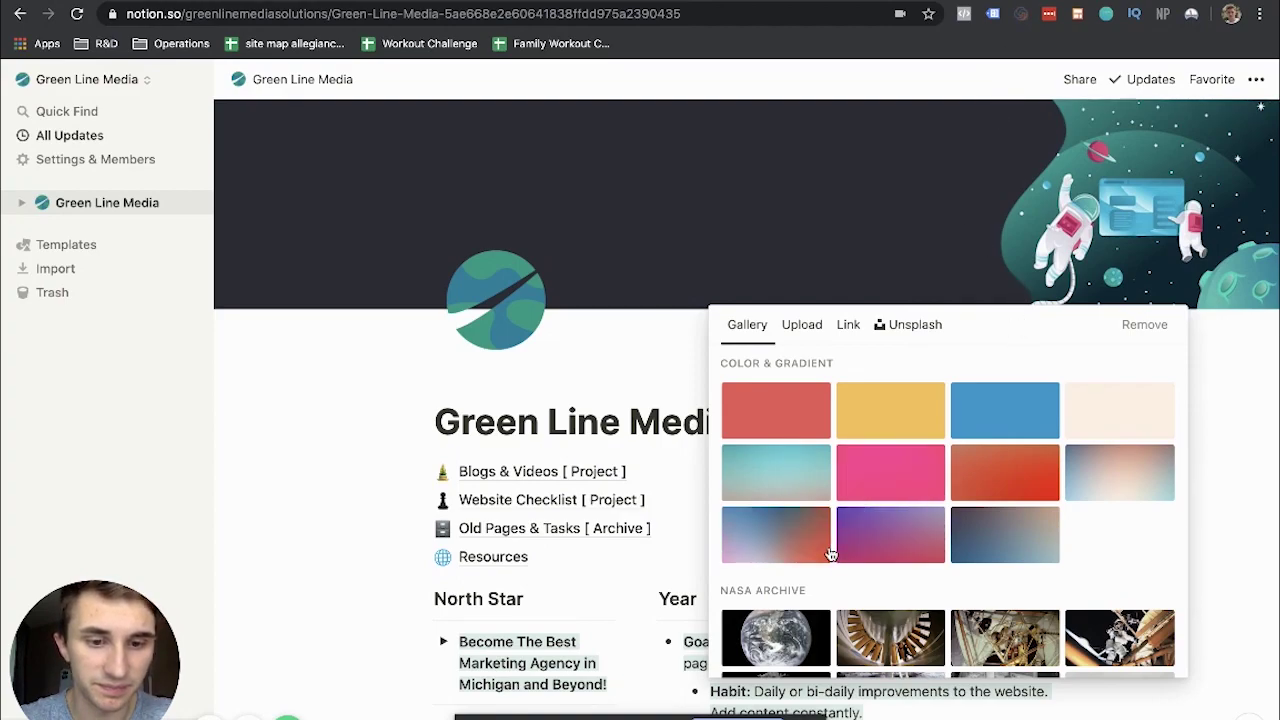
scroll(757, 557, down, 2)
click(767, 555)
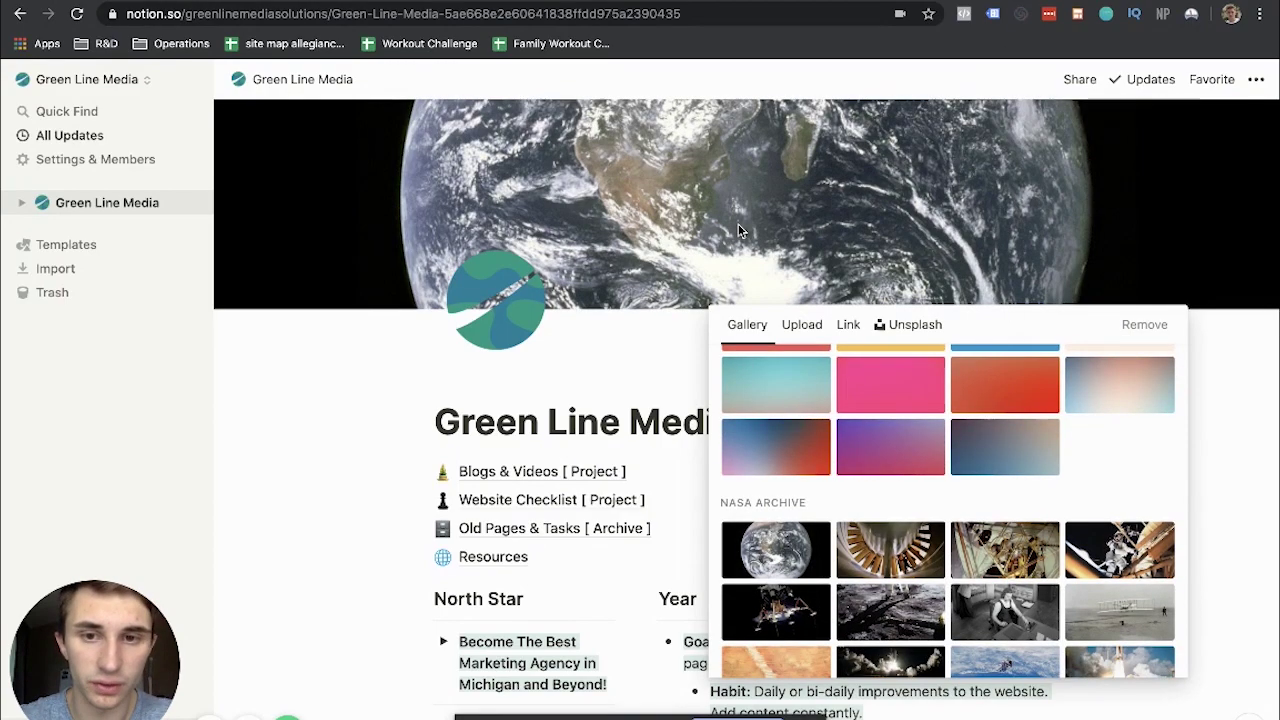
click(482, 314)
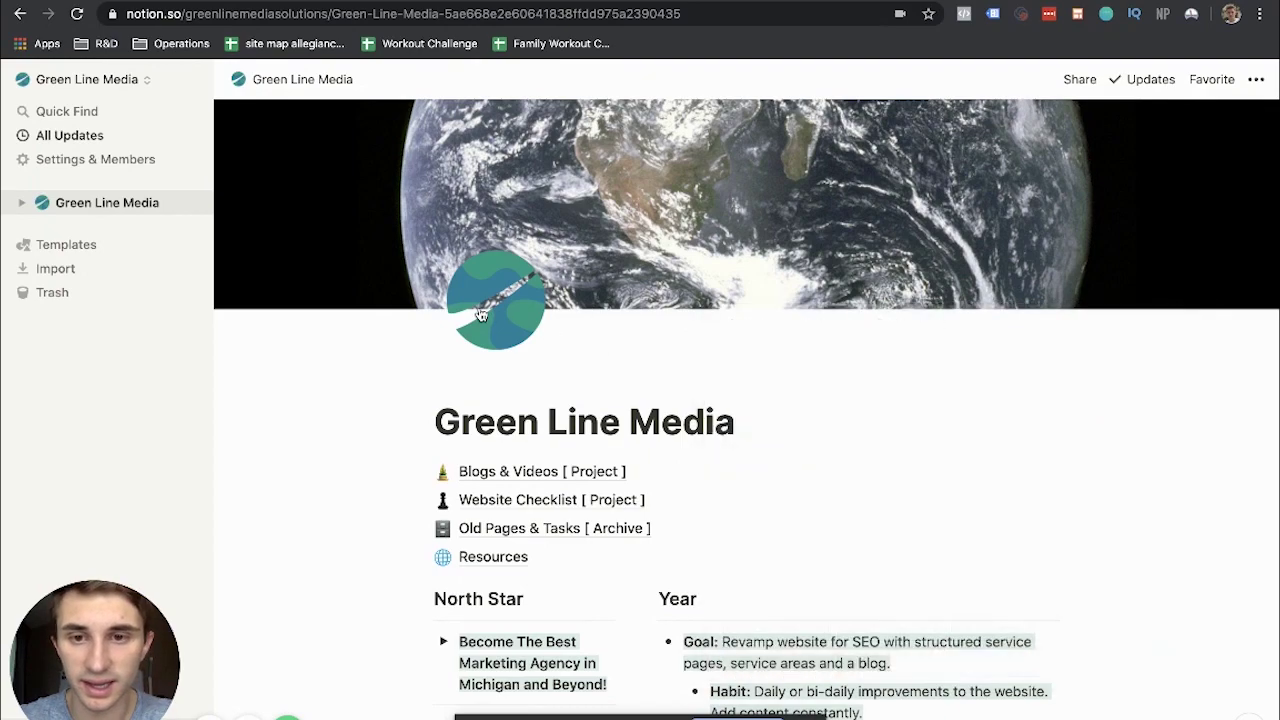
- Make the chess pawn emoji the page icon, briefly viewing the image-upload option
click(510, 316)
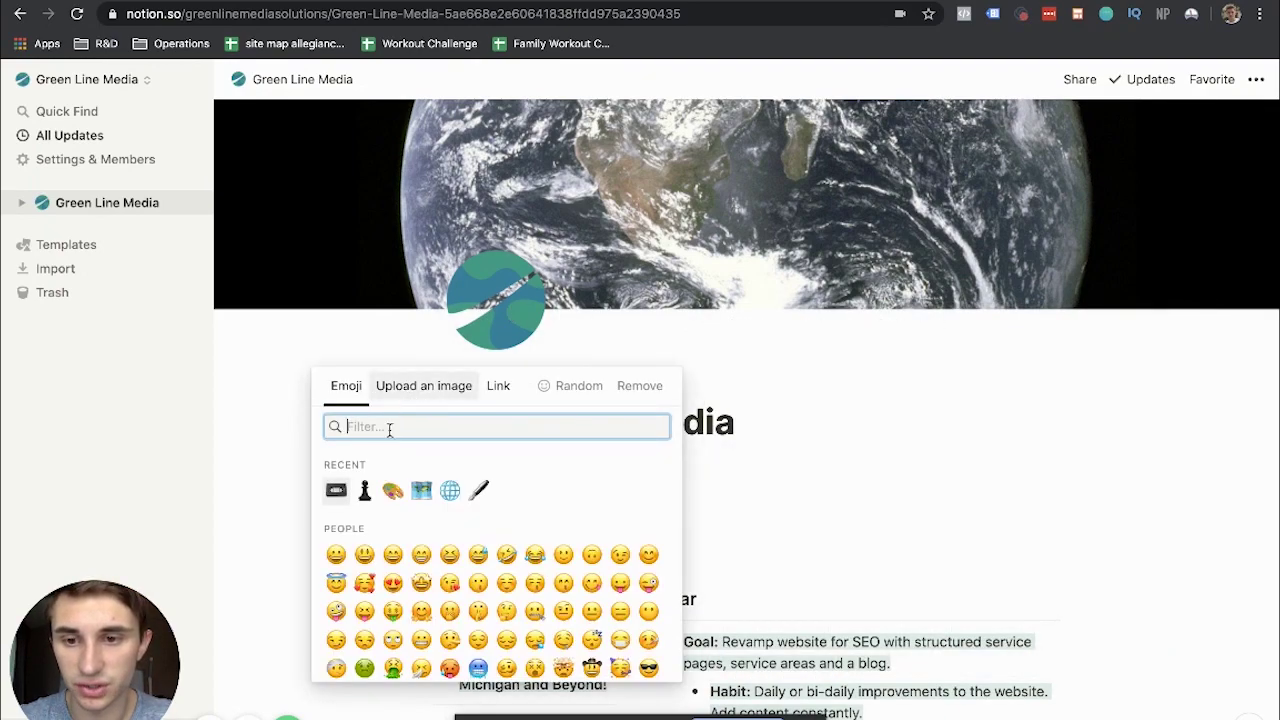
click(366, 492)
click(486, 320)
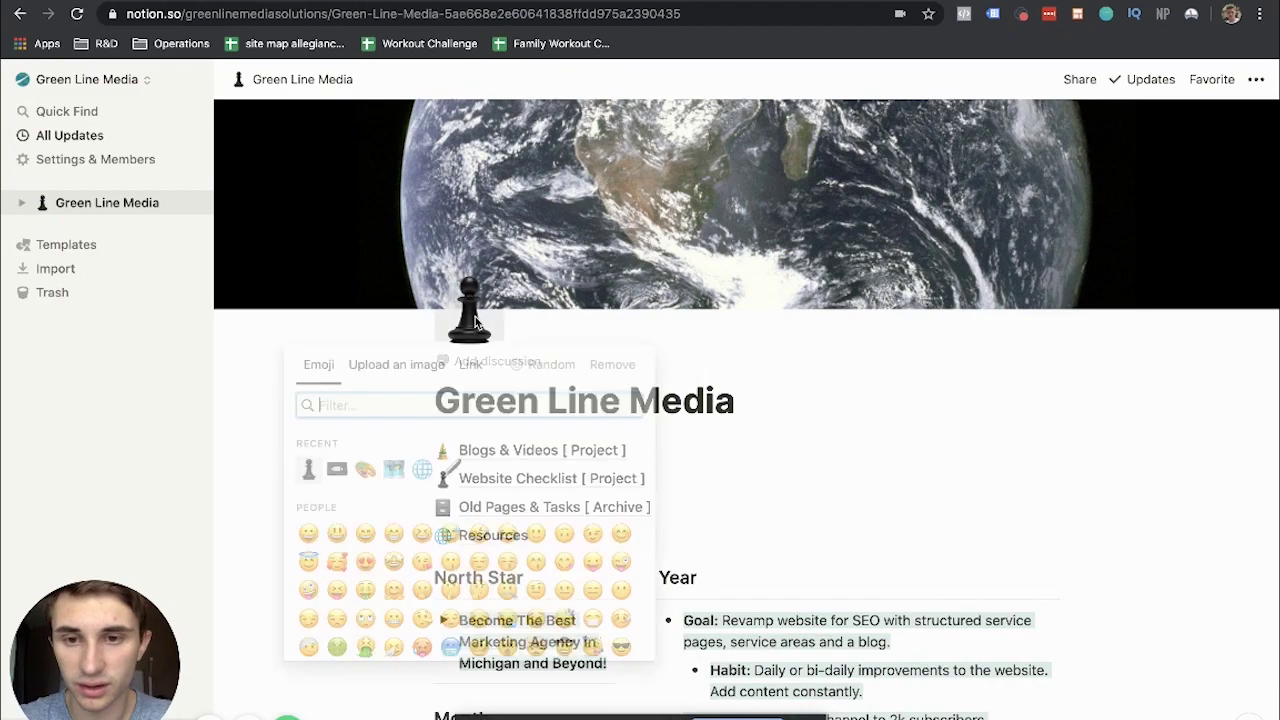
click(392, 365)
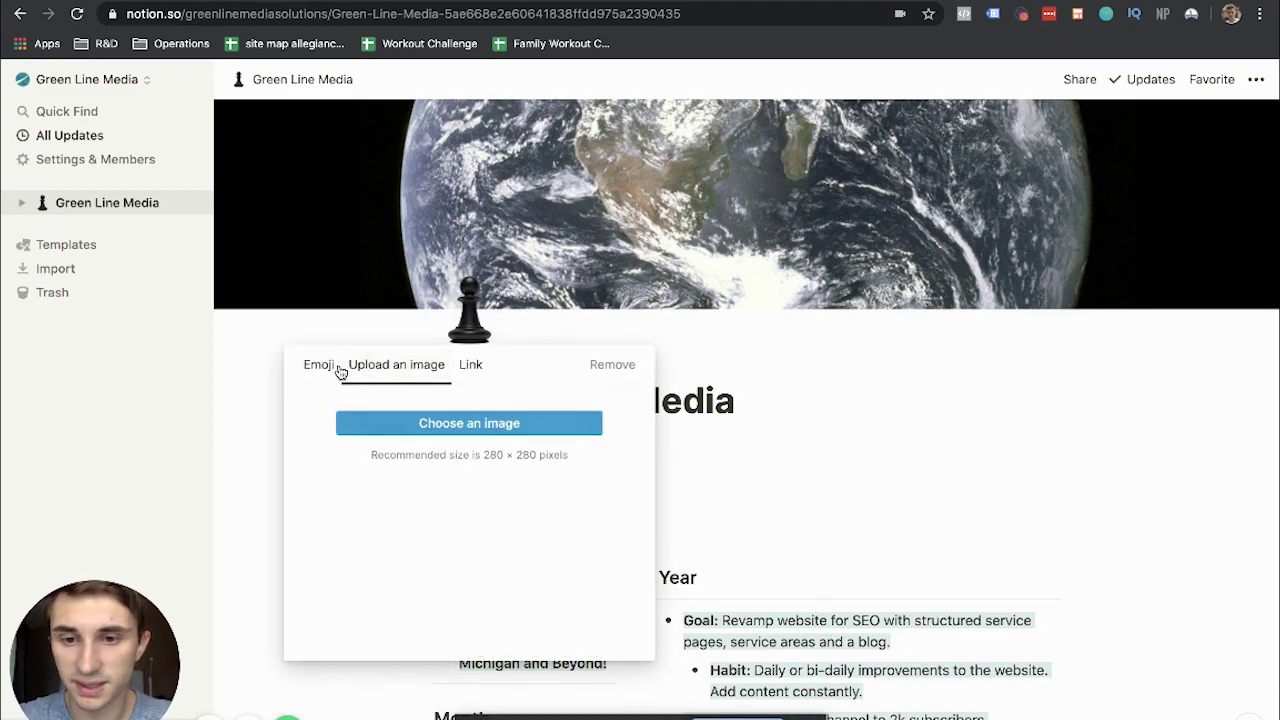
click(320, 365)
click(260, 480)
scroll(638, 137, down, 5)
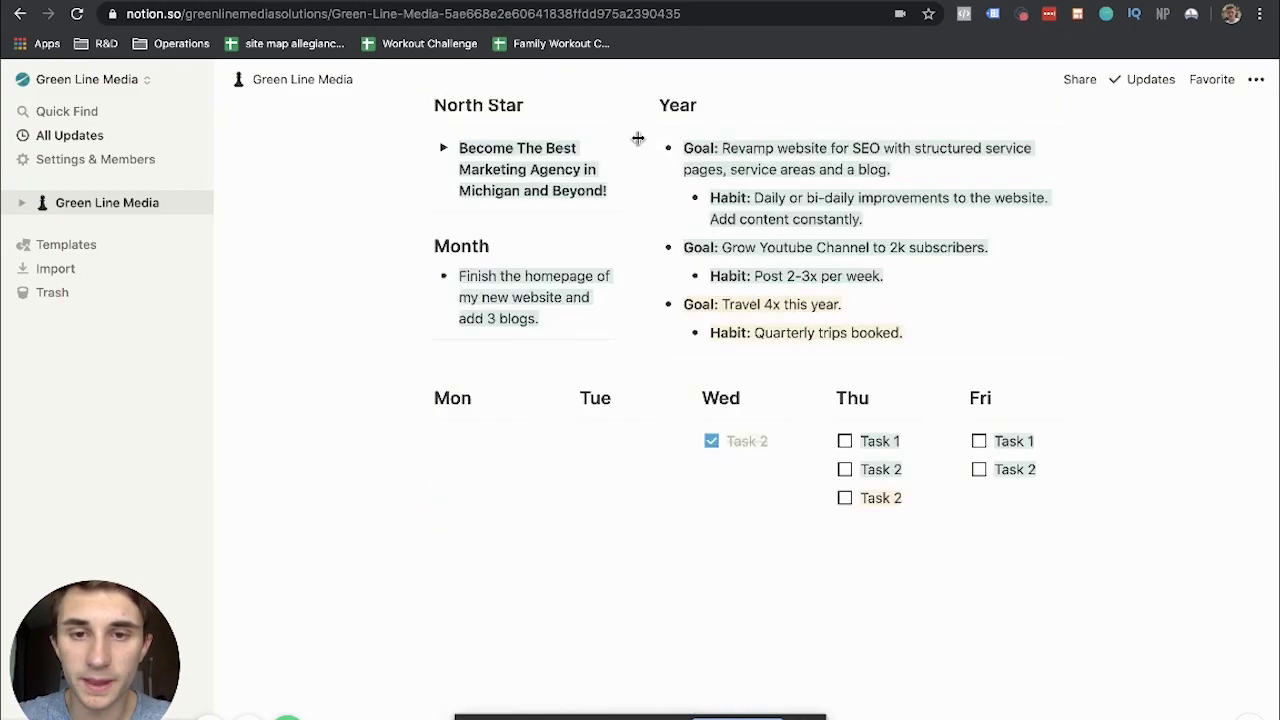
scroll(638, 137, up, 5)
scroll(638, 137, down, 5)
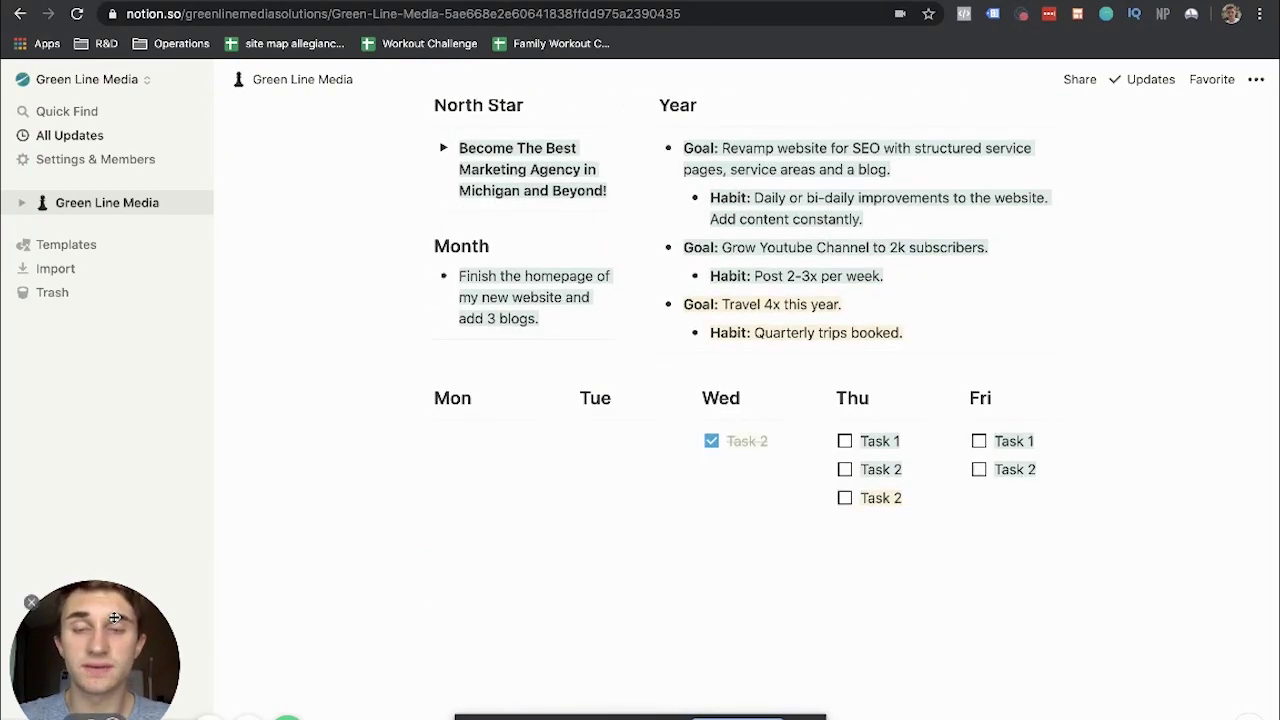